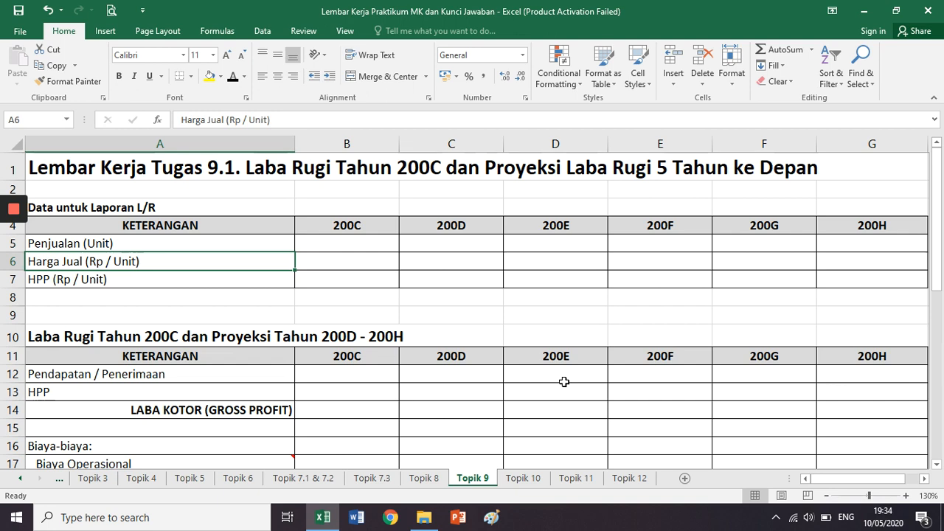
Zoom the Topik 9 sheet out to 110% and examine the 200C column and the projection year columns.
{"action": "left_click", "coordinate": [826, 495]}
{"action": "left_click", "coordinate": [827, 496]}
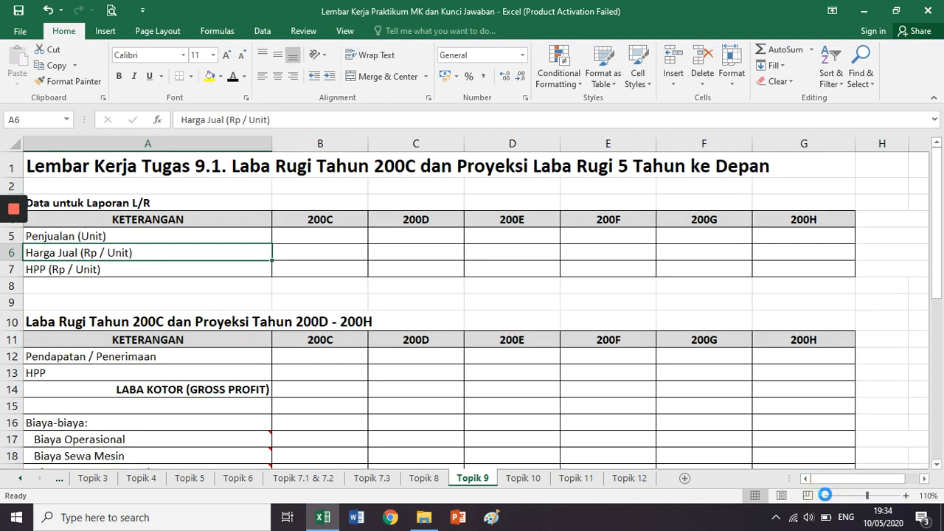
{"action": "left_click", "coordinate": [592, 290]}
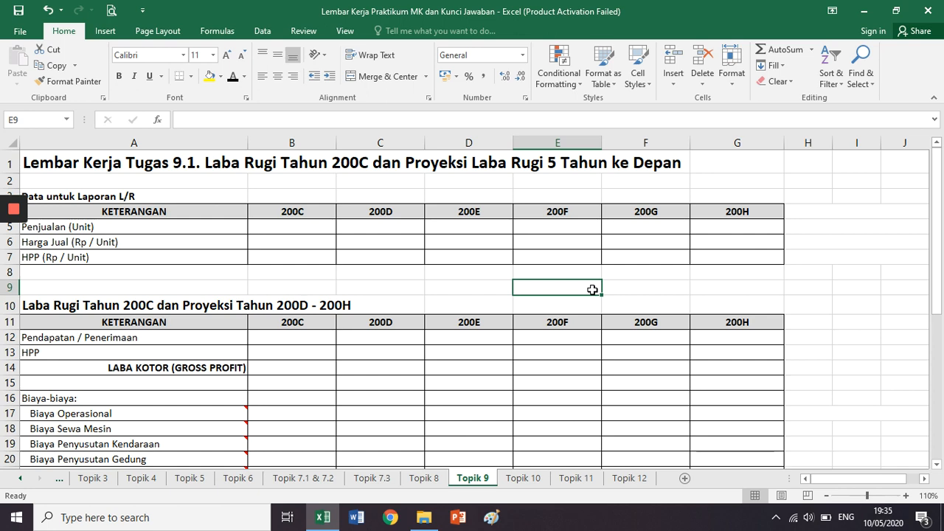
{"action": "left_click_drag", "start_coordinate": [402, 142], "coordinate": [646, 141]}
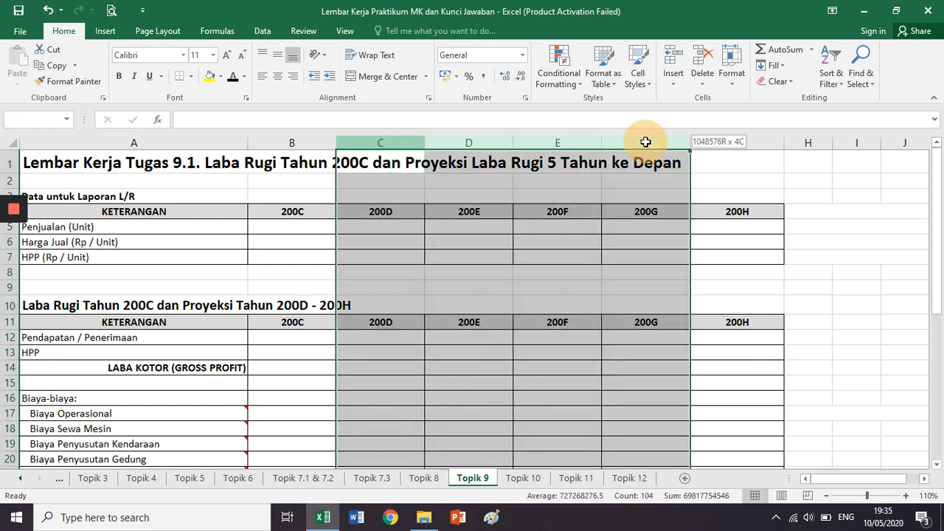
{"action": "left_click", "coordinate": [464, 276]}
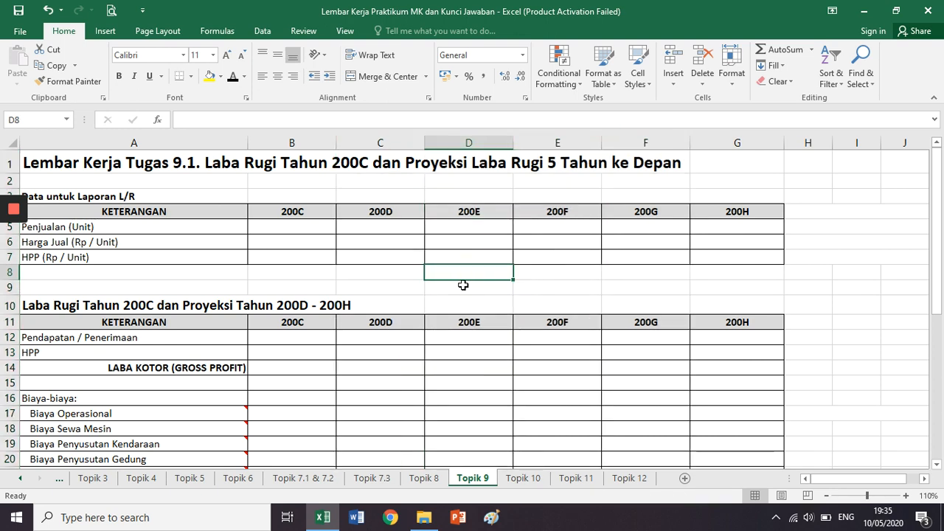
{"action": "left_click", "coordinate": [293, 142]}
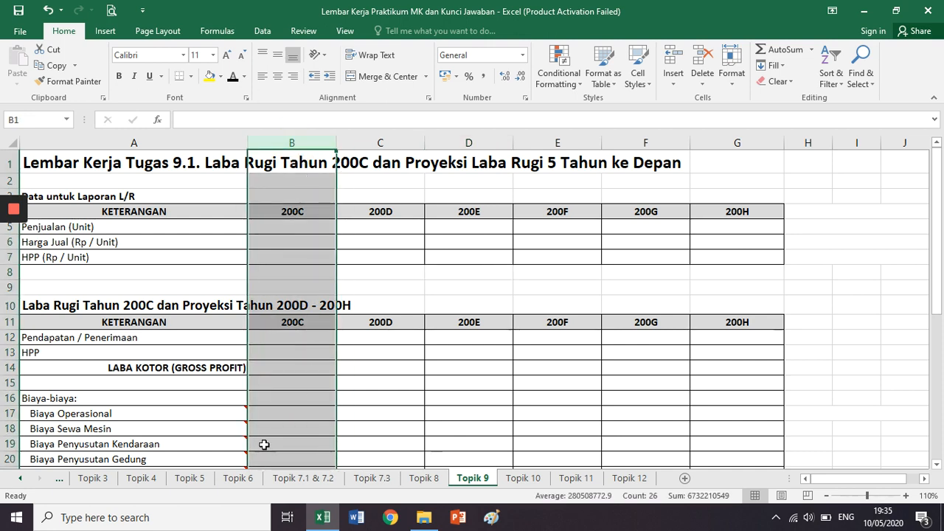
Review the 200B income statement on the Topik 5 sheet and its column layout.
{"action": "left_click", "coordinate": [209, 481]}
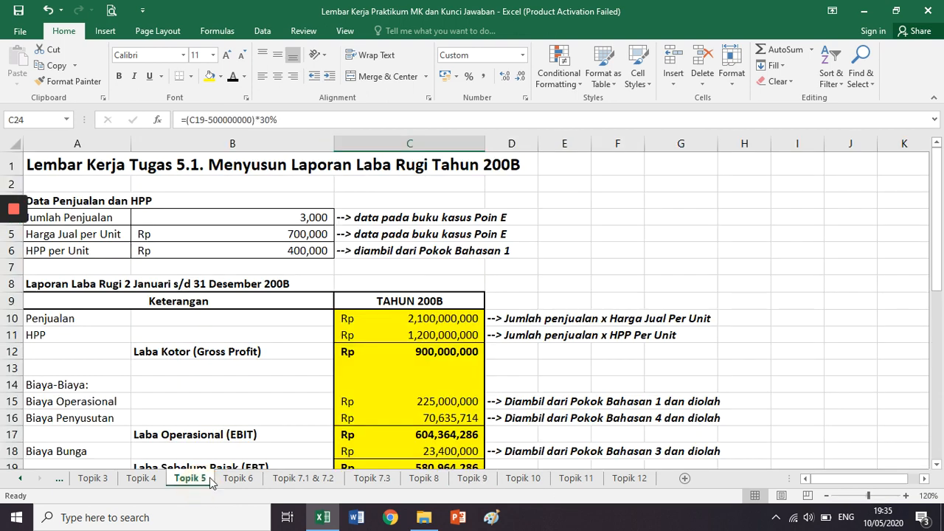
{"action": "left_click", "coordinate": [521, 268]}
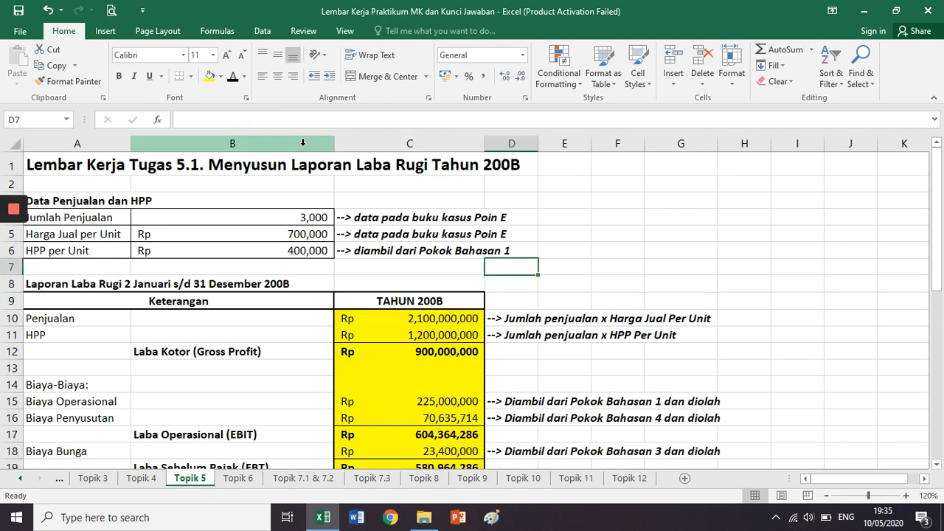
{"action": "left_click_drag", "start_coordinate": [301, 143], "coordinate": [514, 138]}
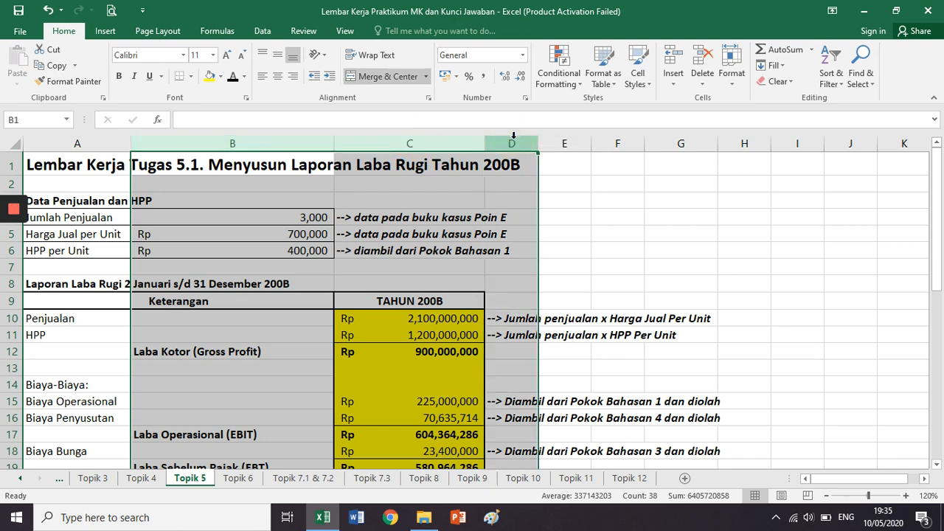
{"action": "left_click", "coordinate": [511, 282]}
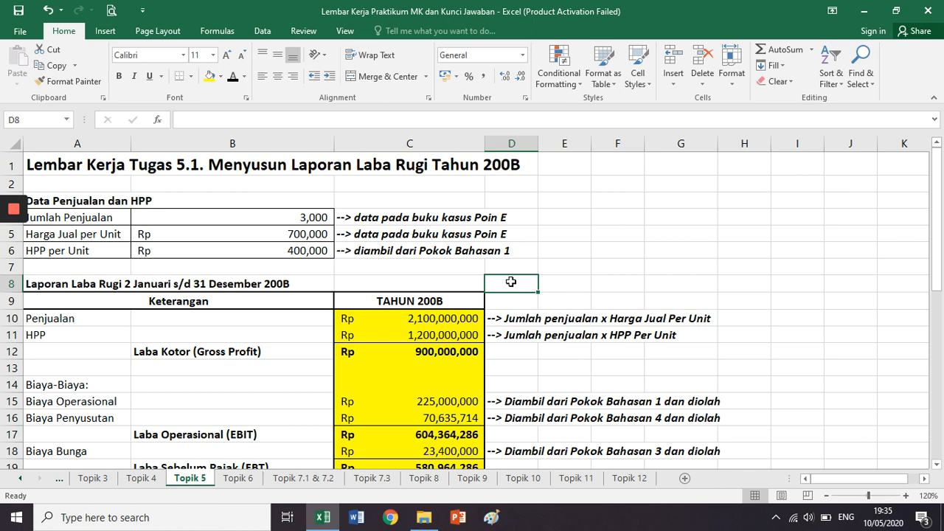
Return to the Topik 9 sheet and review its title and the Penjualan, Harga Jual and HPP data rows.
{"action": "left_click", "coordinate": [473, 483]}
{"action": "left_click", "coordinate": [428, 286]}
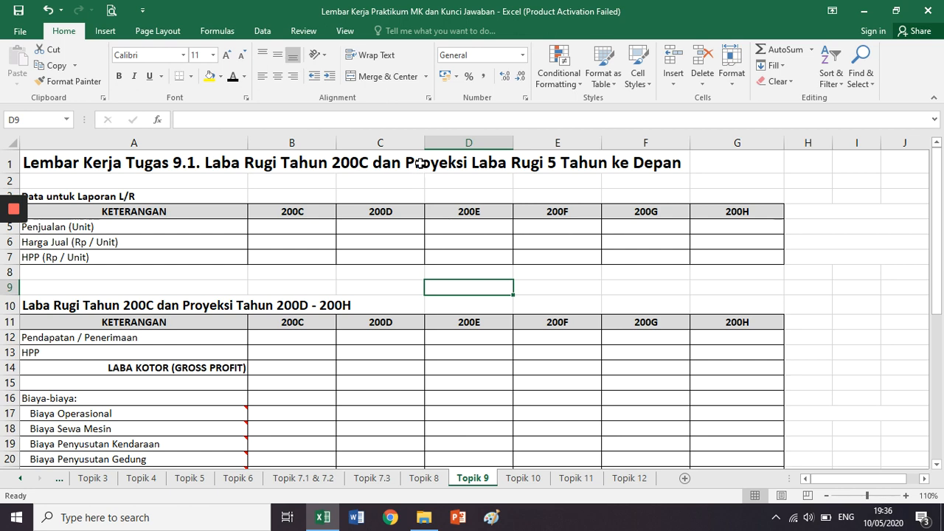
{"action": "left_click_drag", "start_coordinate": [419, 163], "coordinate": [509, 166]}
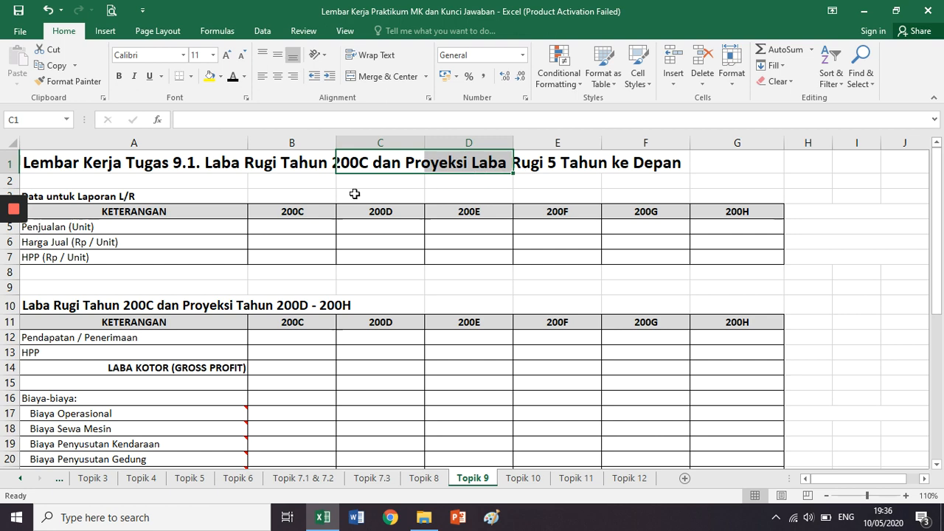
{"action": "left_click_drag", "start_coordinate": [305, 196], "coordinate": [447, 194]}
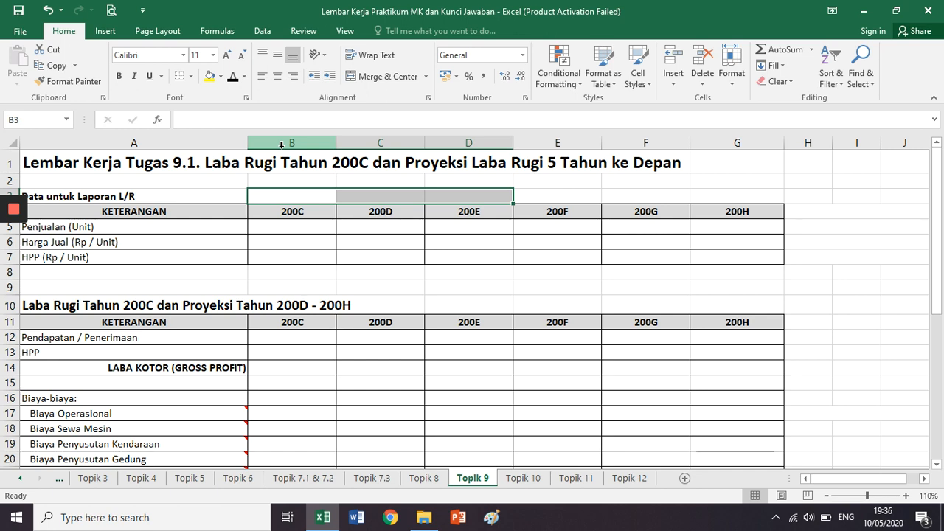
{"action": "left_click", "coordinate": [228, 232]}
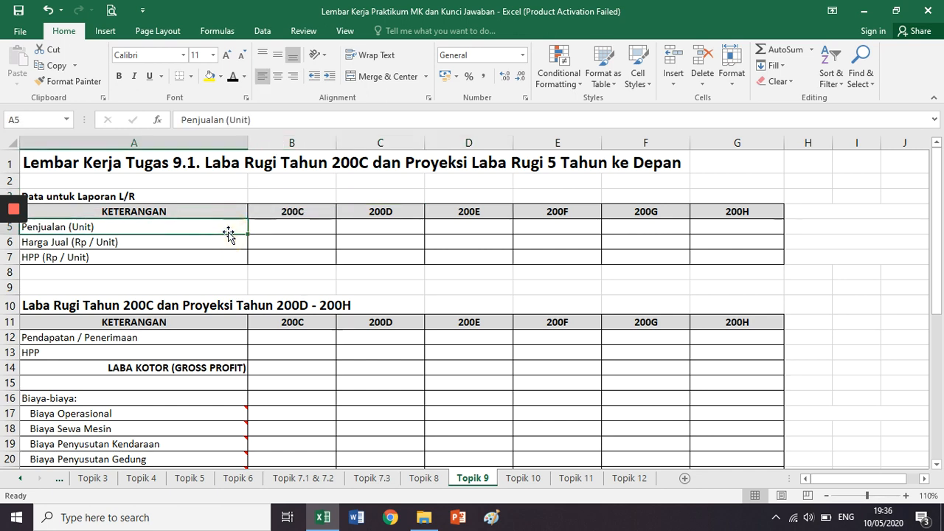
{"action": "left_click", "coordinate": [228, 248]}
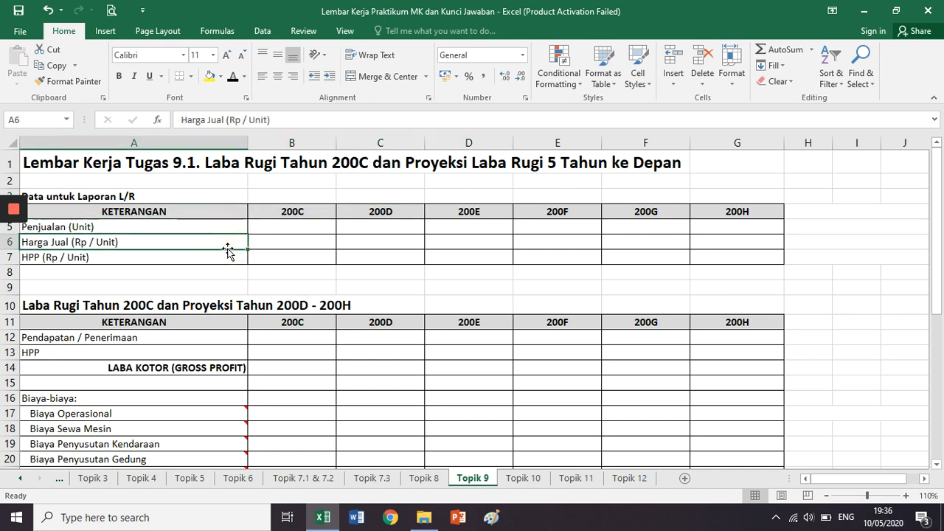
{"action": "left_click", "coordinate": [231, 259]}
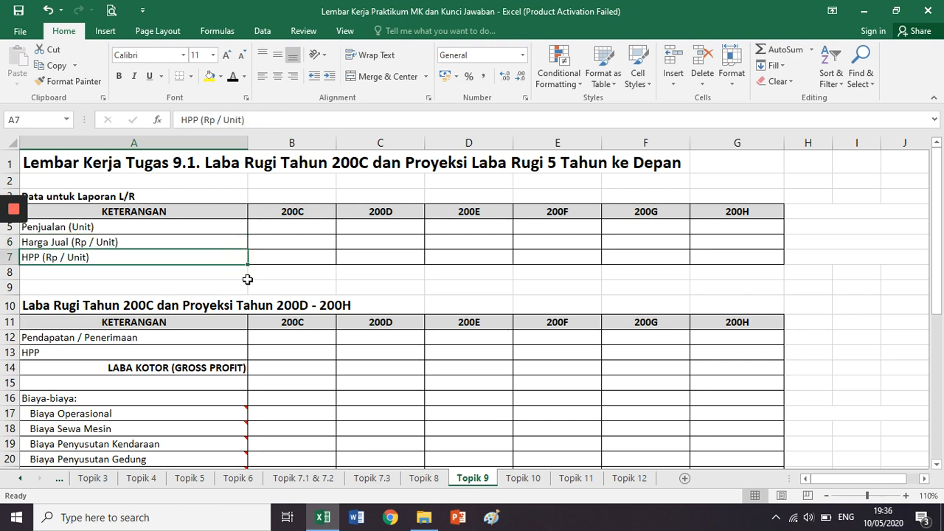
Examine the profit and loss table's cost rows, its 200C column and the 200D to 200H projection columns.
{"action": "scroll", "coordinate": [246, 278], "scroll_direction": "down", "scroll_amount": 2}
{"action": "scroll", "coordinate": [247, 279], "scroll_direction": "down", "scroll_amount": 2}
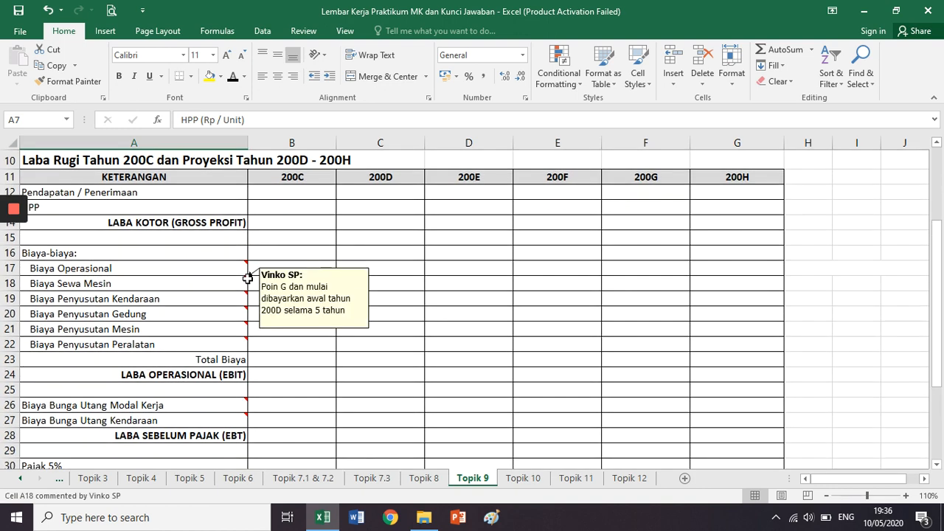
{"action": "left_click", "coordinate": [283, 142]}
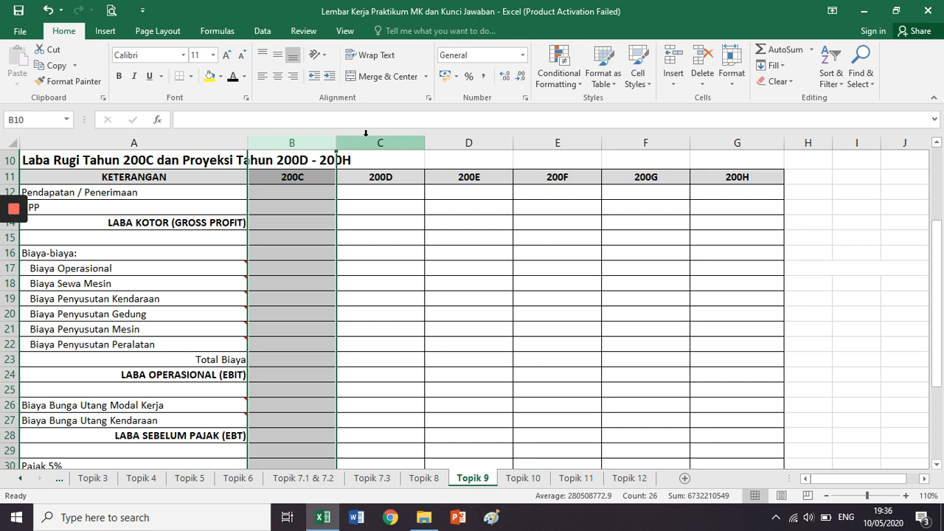
{"action": "left_click_drag", "start_coordinate": [365, 133], "coordinate": [716, 133]}
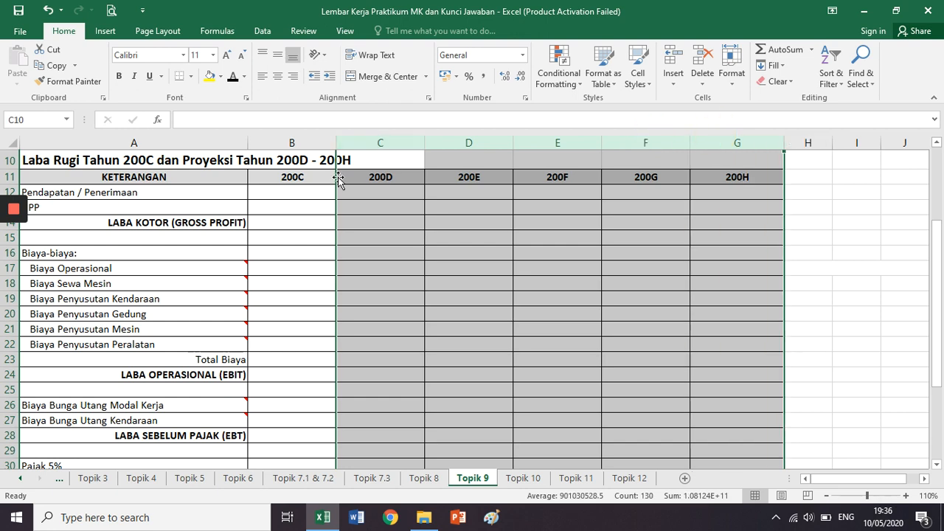
{"action": "left_click", "coordinate": [378, 163]}
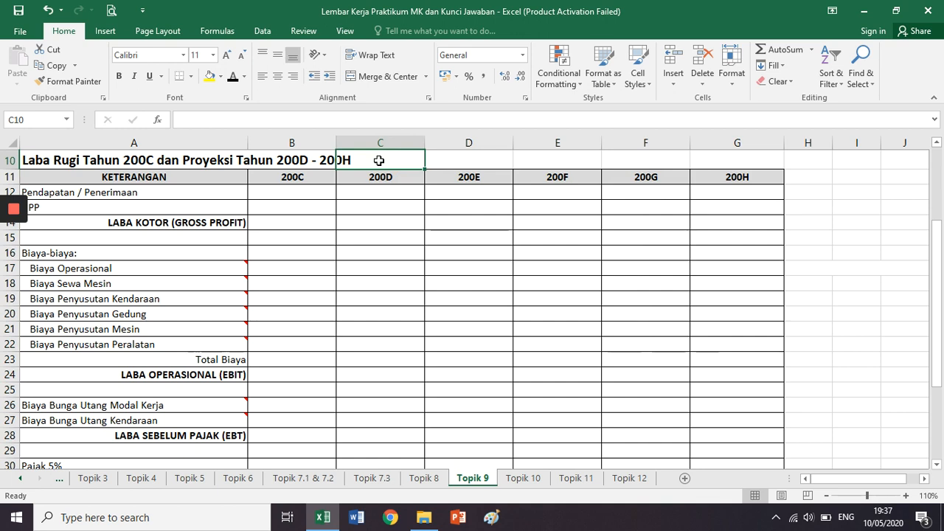
{"action": "scroll", "coordinate": [379, 161], "scroll_direction": "up", "scroll_amount": 1}
{"action": "scroll", "coordinate": [378, 161], "scroll_direction": "up", "scroll_amount": 3}
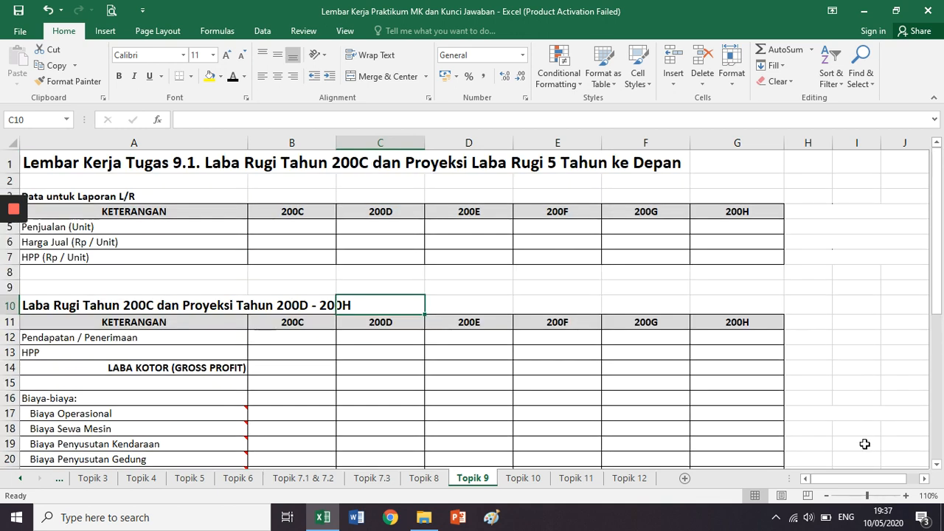
Zoom the sheet in to 130% and compare the 200C column with the projection columns through 200H.
{"action": "left_click", "coordinate": [906, 496]}
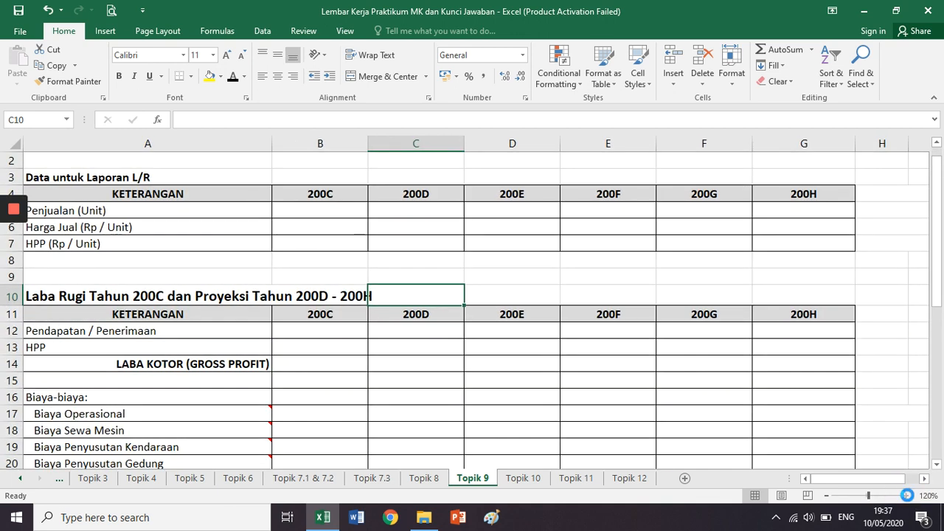
{"action": "left_click", "coordinate": [906, 496]}
{"action": "left_click", "coordinate": [805, 478]}
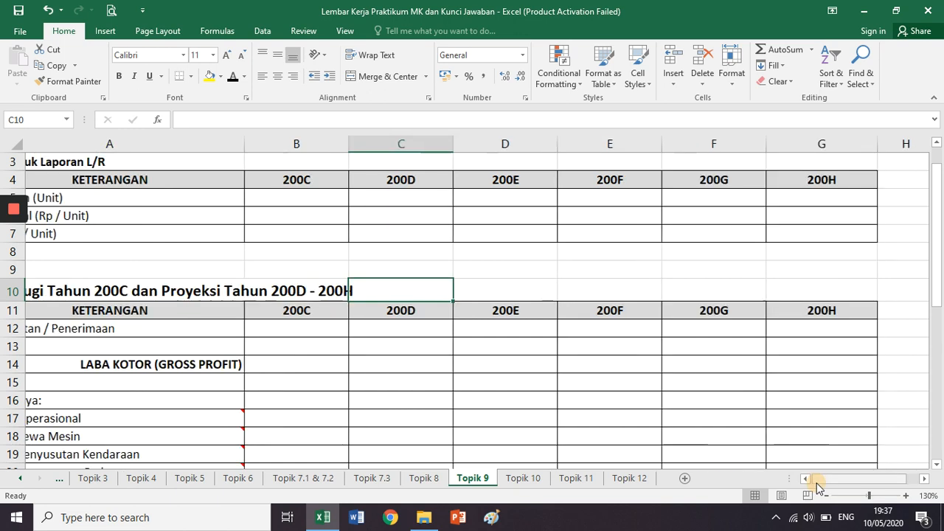
{"action": "scroll", "coordinate": [301, 178], "scroll_direction": "up", "scroll_amount": 1}
{"action": "left_click", "coordinate": [302, 185]}
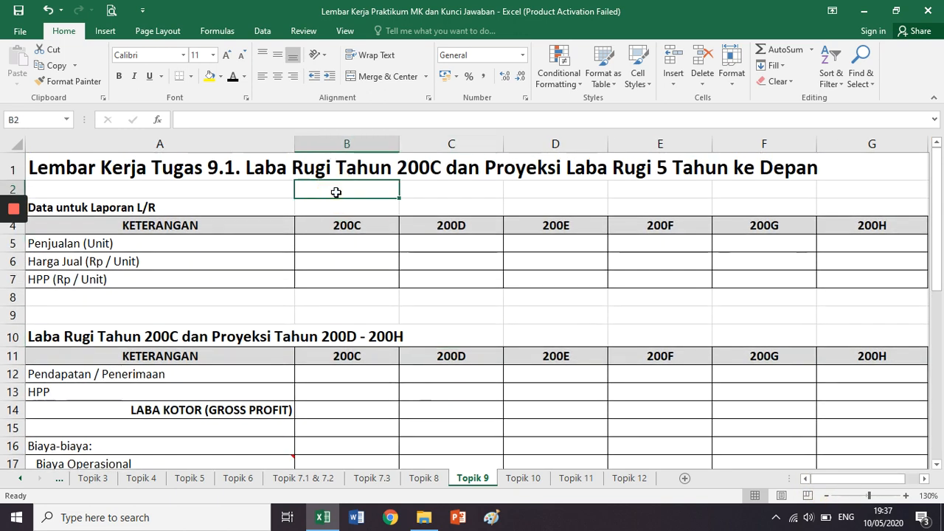
{"action": "left_click_drag", "start_coordinate": [443, 144], "coordinate": [804, 132]}
{"action": "left_click", "coordinate": [883, 138]}
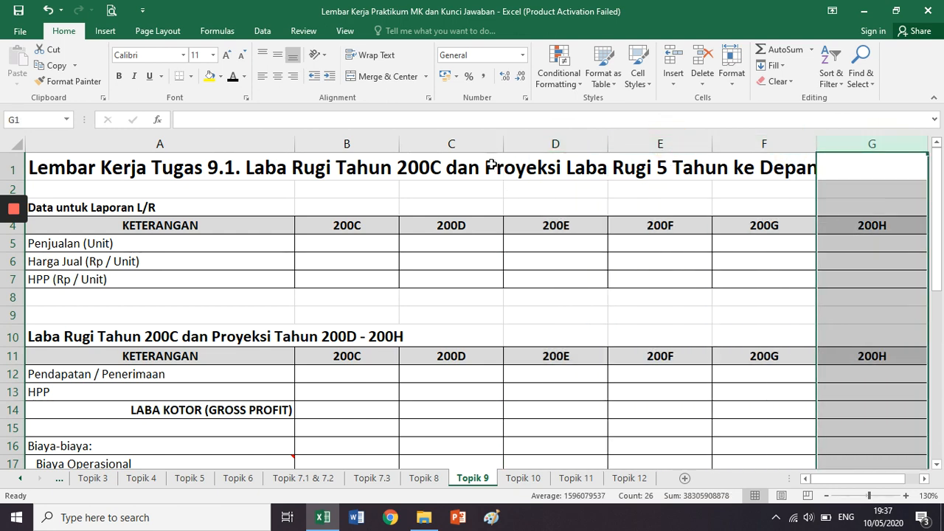
{"action": "left_click", "coordinate": [378, 207]}
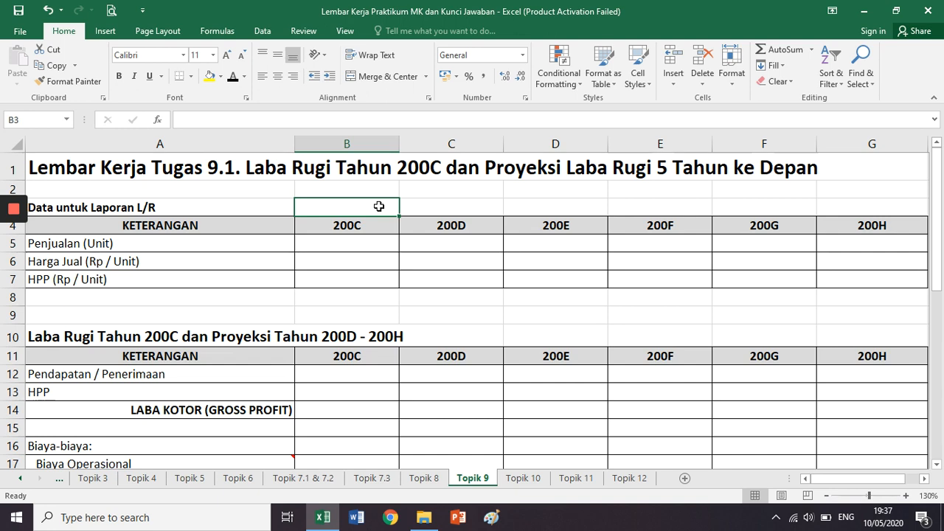
{"action": "left_click", "coordinate": [368, 143]}
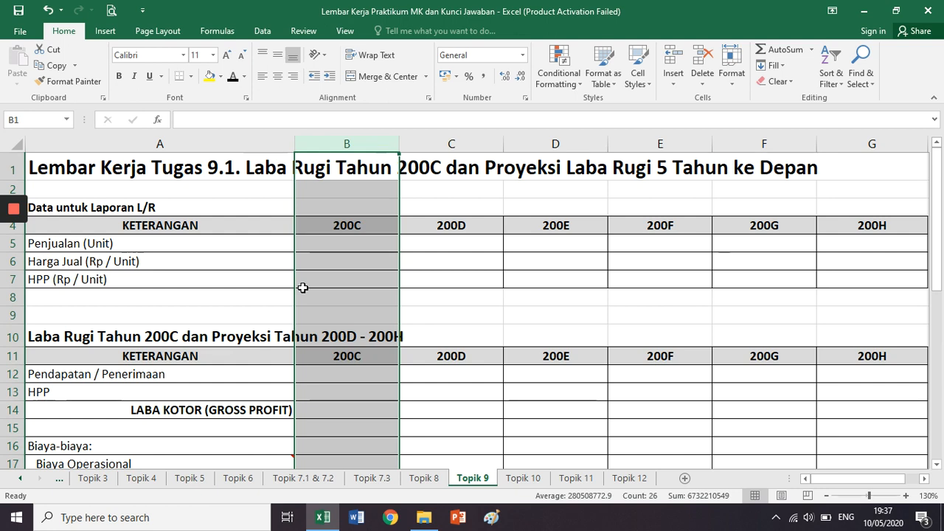
Inspect the formula behind Pendapatan / Penerimaan for 200C in cell B12, leaving it unmodified.
{"action": "scroll", "coordinate": [302, 288], "scroll_direction": "down", "scroll_amount": 1}
{"action": "left_click", "coordinate": [122, 317]}
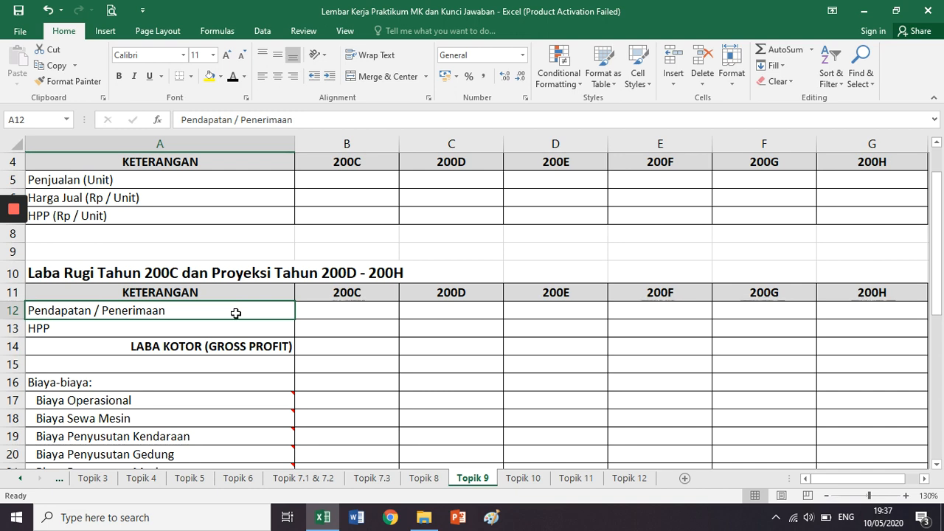
{"action": "left_click", "coordinate": [304, 312]}
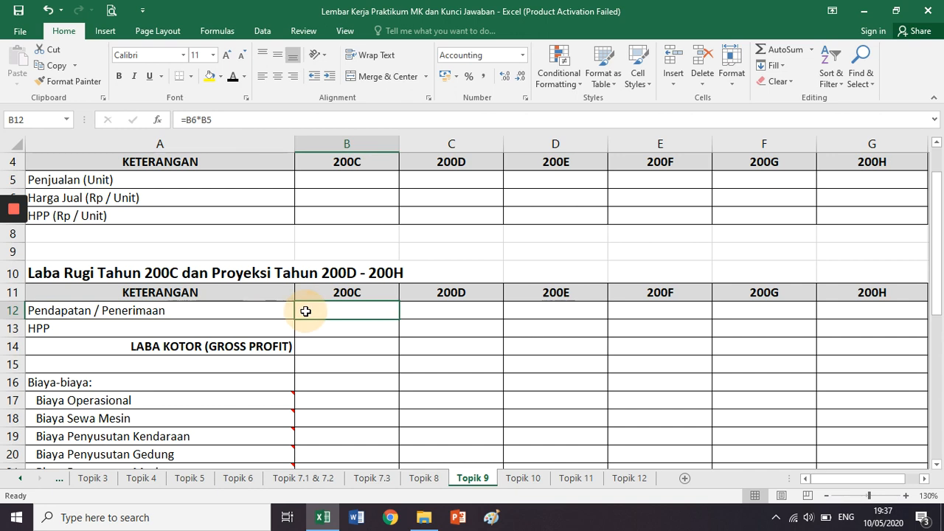
{"action": "left_click", "coordinate": [372, 116]}
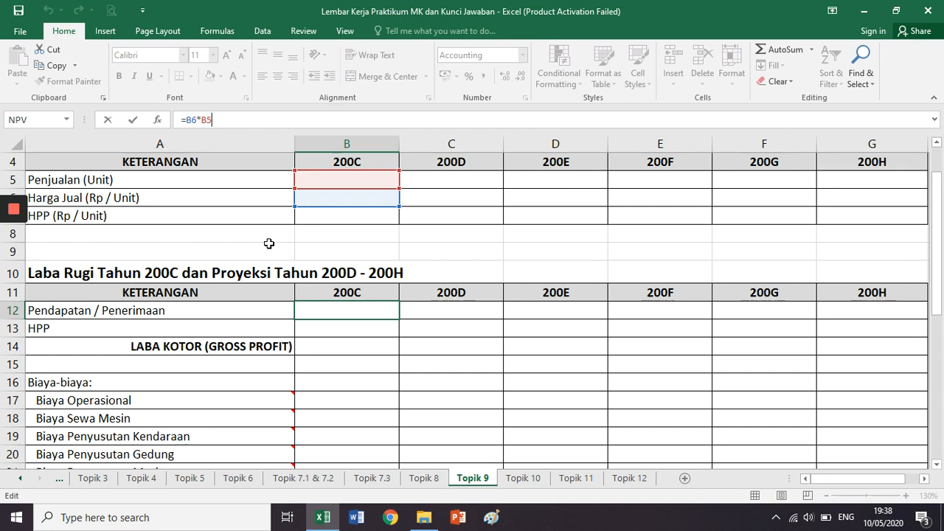
{"action": "key", "text": "Return"}
{"action": "key", "text": "Left"}
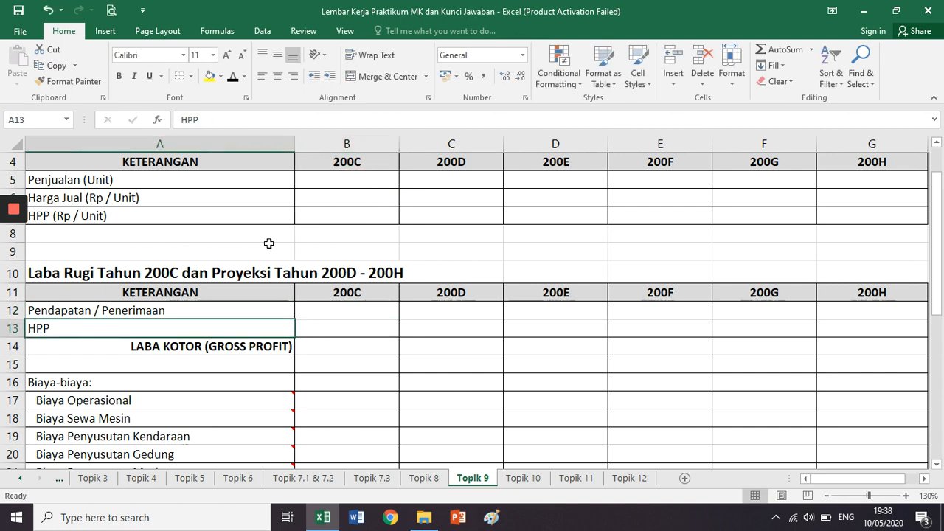
{"action": "key", "text": "Up"}
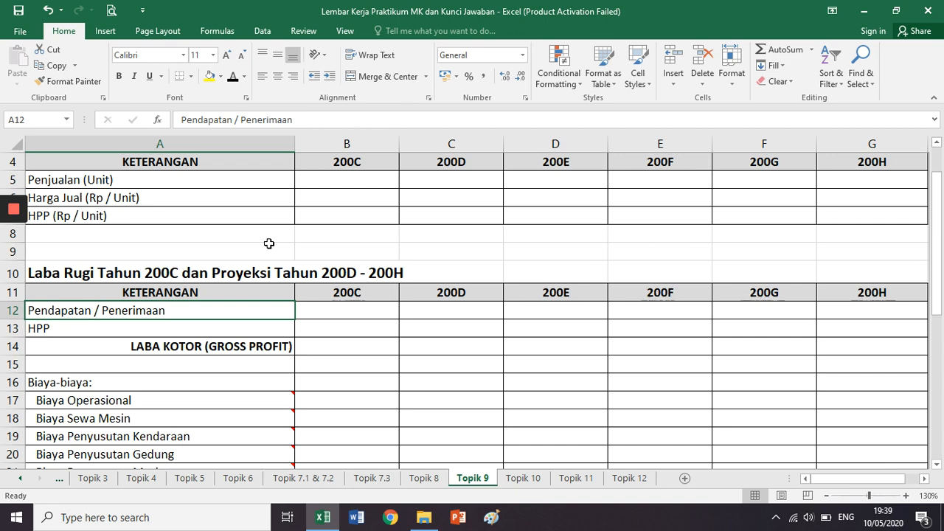
Check the Penjualan, Harga Jual and HPP input rows, including the 200C unit sales cell.
{"action": "left_click_drag", "start_coordinate": [259, 179], "coordinate": [260, 214]}
{"action": "left_click", "coordinate": [260, 214]}
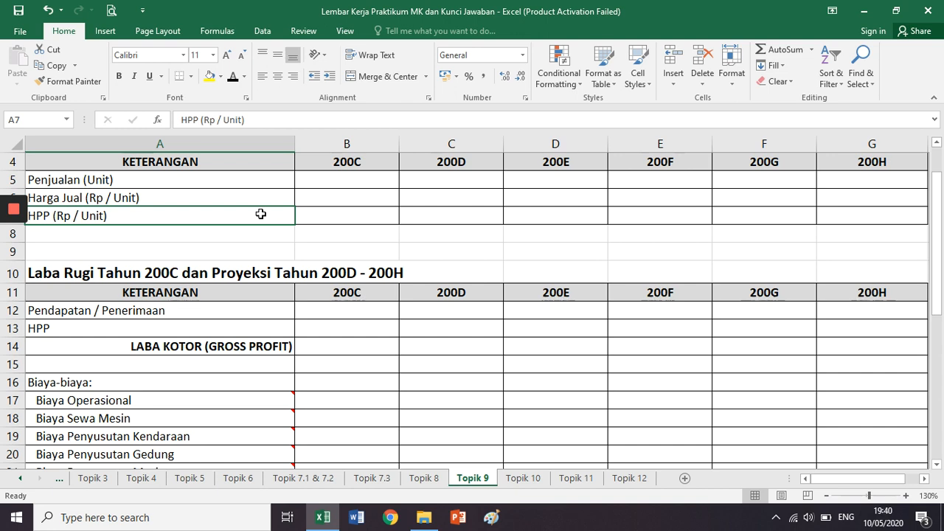
{"action": "left_click", "coordinate": [268, 181]}
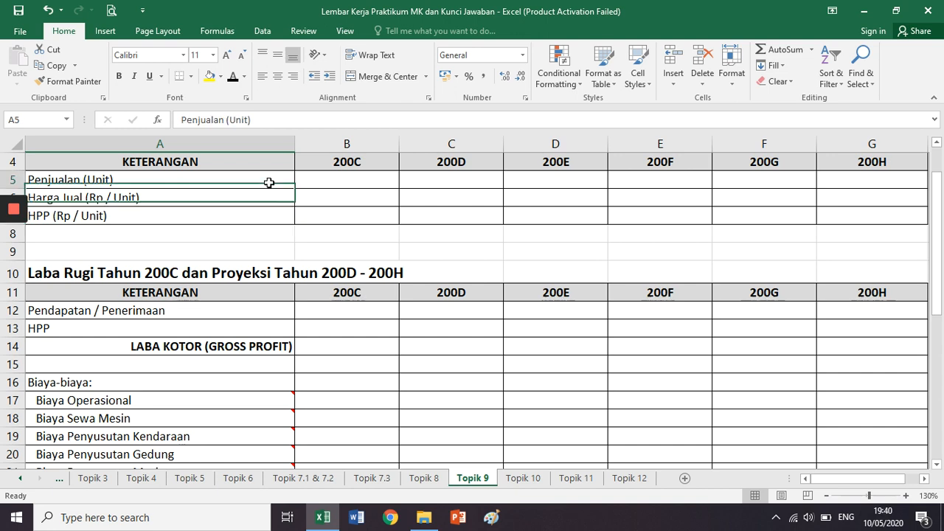
{"action": "left_click_drag", "start_coordinate": [268, 182], "coordinate": [357, 183]}
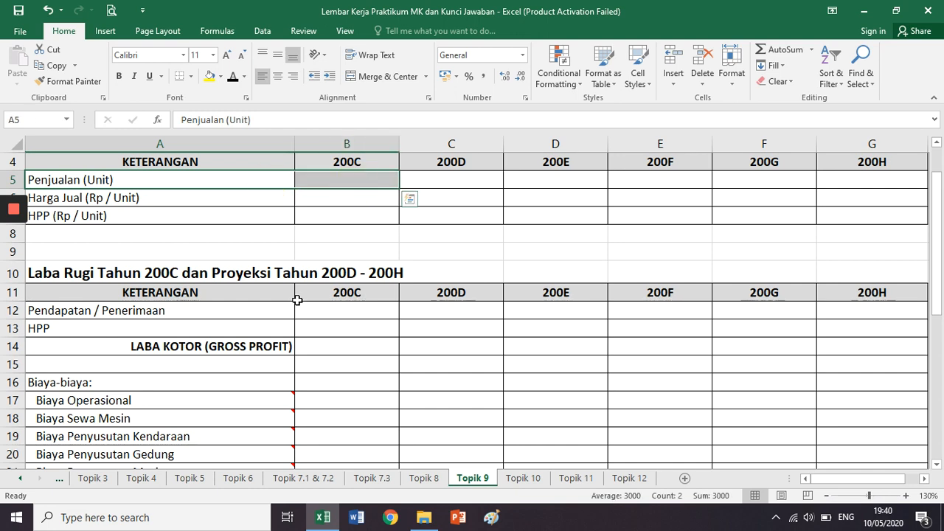
{"action": "left_click", "coordinate": [292, 230]}
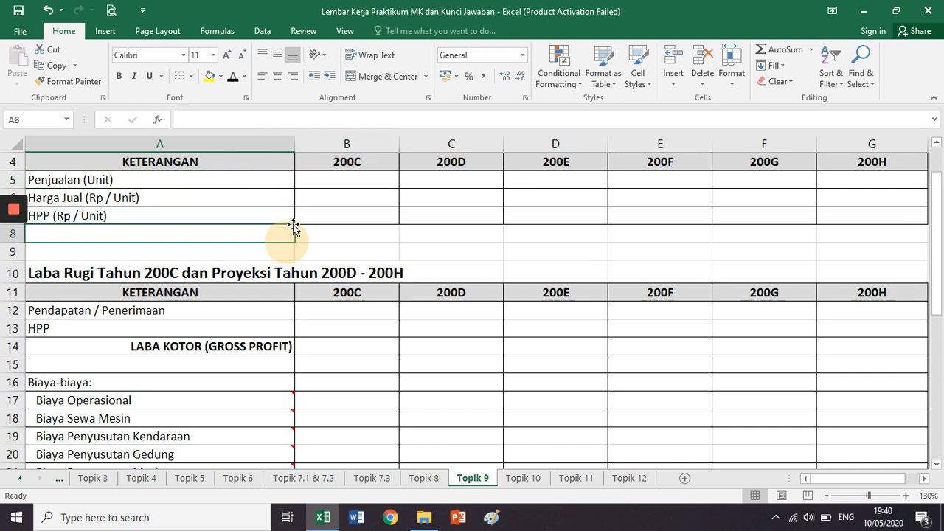
Review the Jumlah Penjualan, Harga Jual per Unit and HPP per Unit data on the Topik 5 sheet.
{"action": "left_click", "coordinate": [354, 138]}
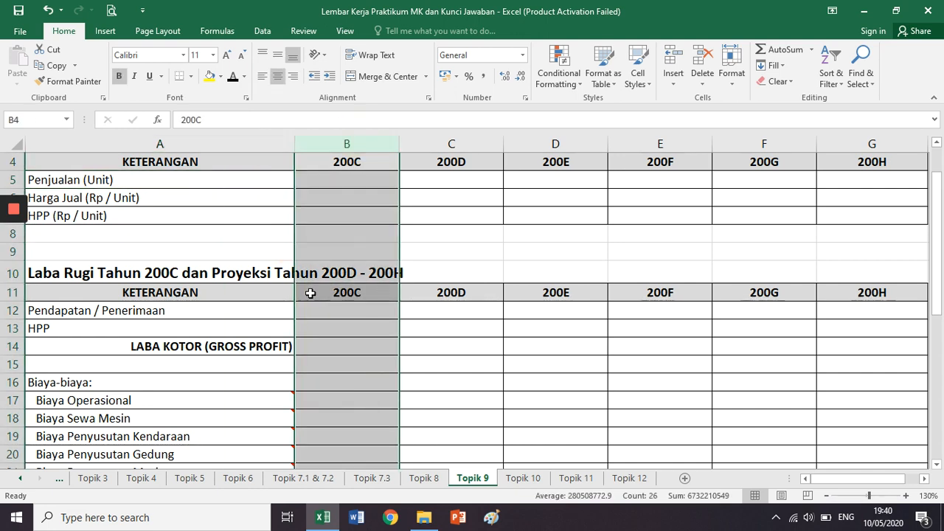
{"action": "left_click", "coordinate": [325, 247]}
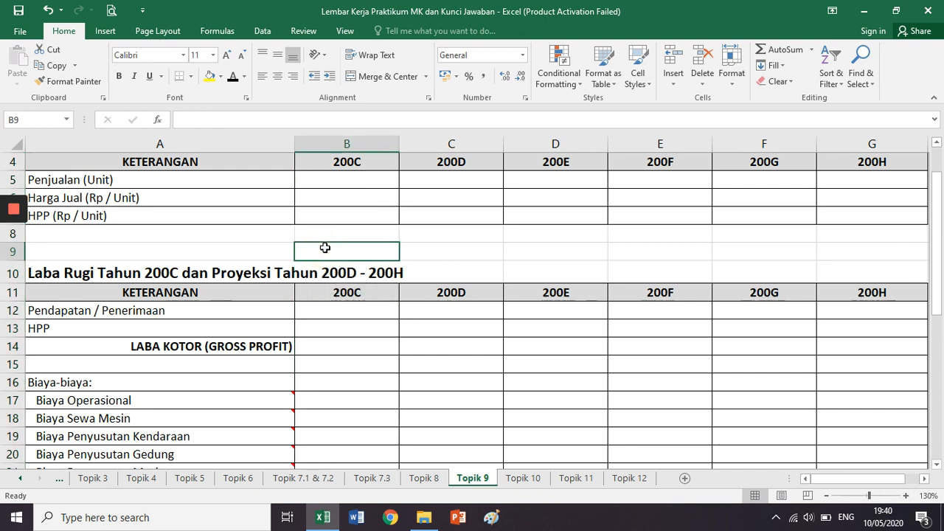
{"action": "left_click", "coordinate": [205, 481]}
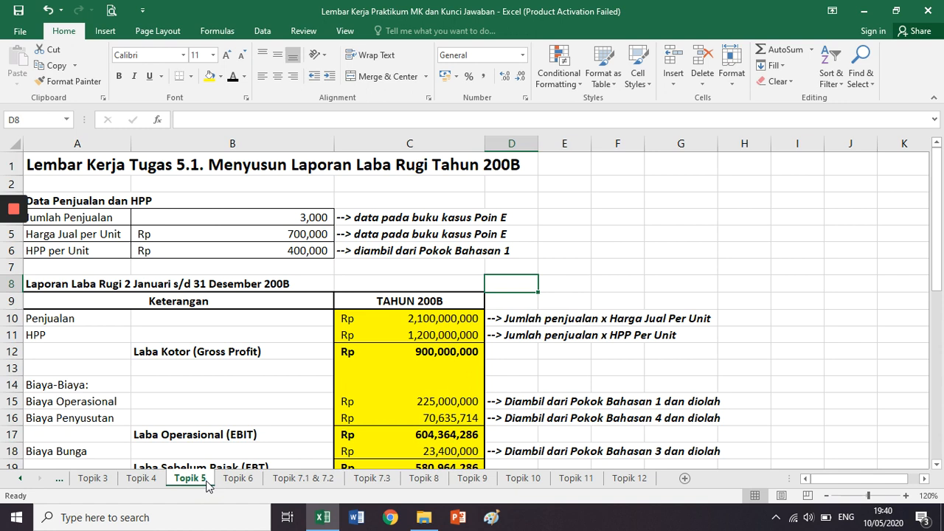
{"action": "left_click", "coordinate": [328, 247]}
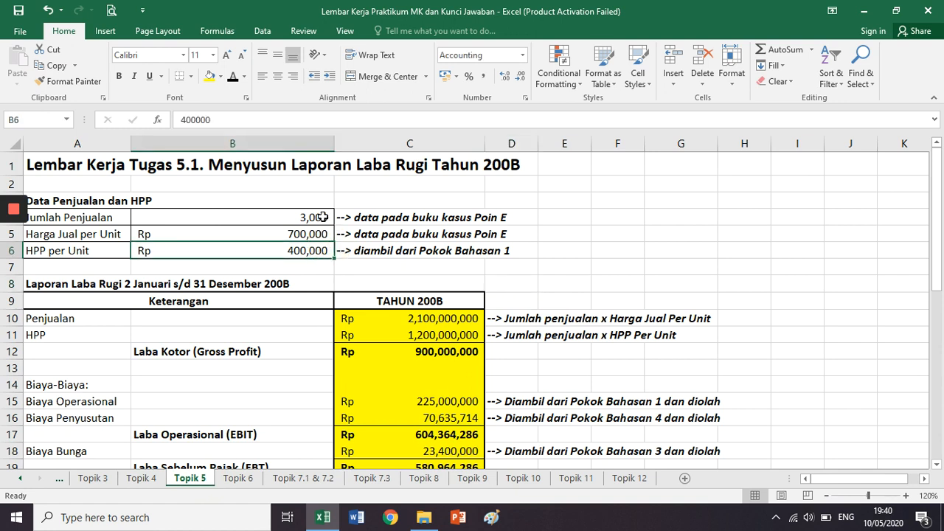
{"action": "left_click", "coordinate": [320, 219]}
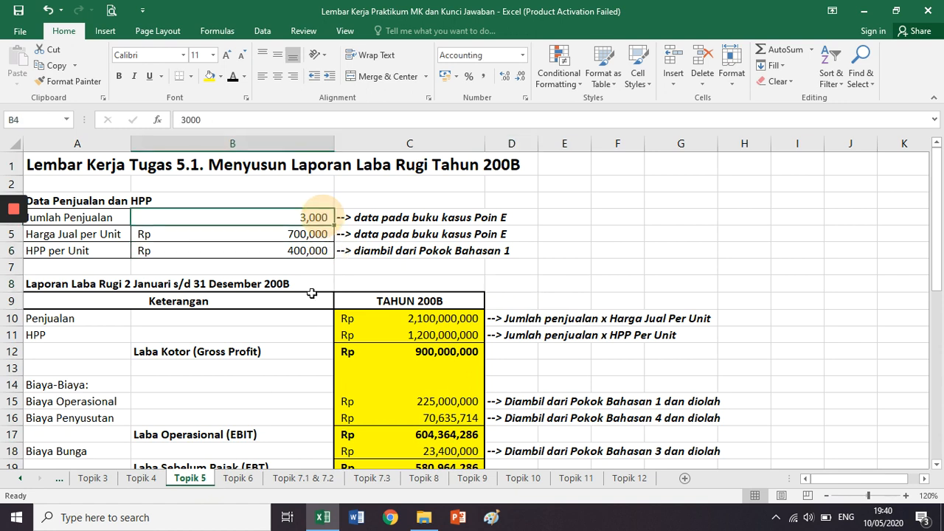
{"action": "left_click", "coordinate": [310, 233]}
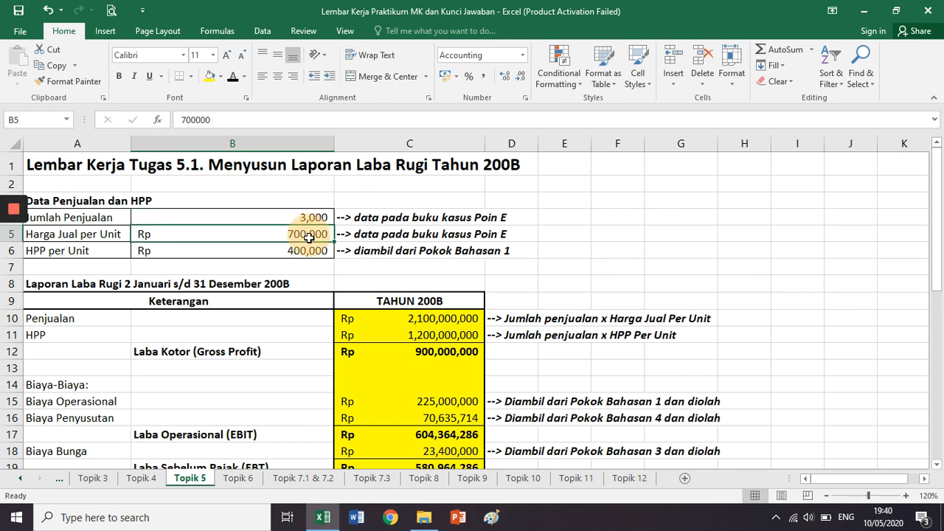
{"action": "left_click", "coordinate": [304, 252]}
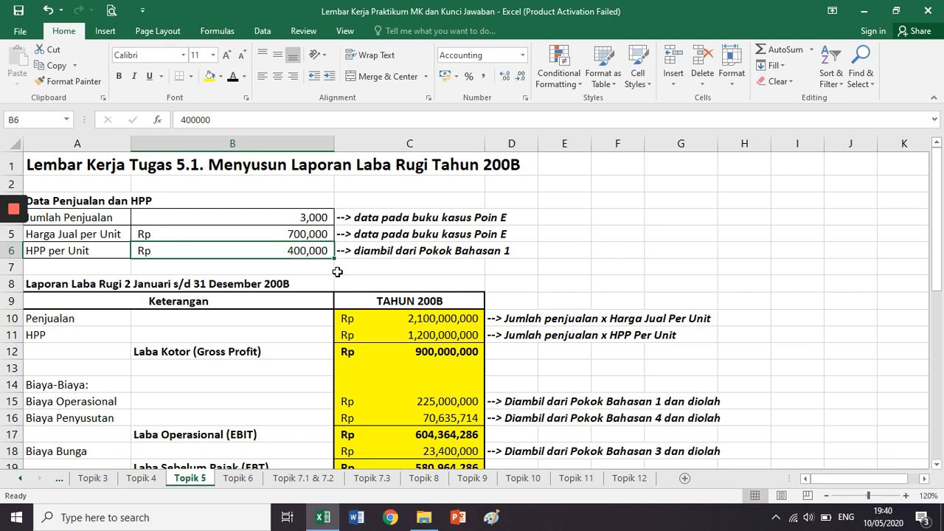
{"action": "left_click_drag", "start_coordinate": [308, 214], "coordinate": [306, 249]}
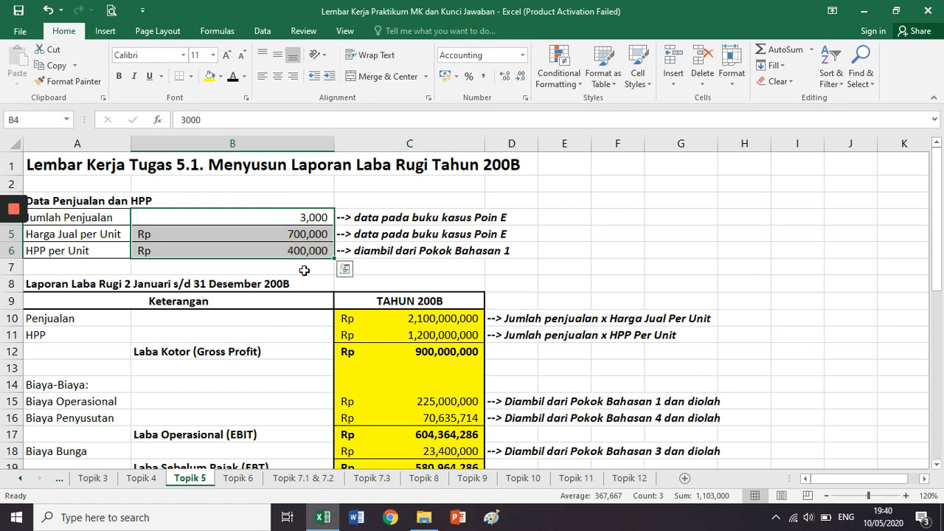
Reveal the hidden 200C values for Penjualan, Harga Jual and HPP in B5:B7 of Topik 9 with a black font colour.
{"action": "left_click", "coordinate": [473, 478]}
{"action": "scroll", "coordinate": [339, 232], "scroll_direction": "up", "scroll_amount": 1}
{"action": "left_click", "coordinate": [342, 247]}
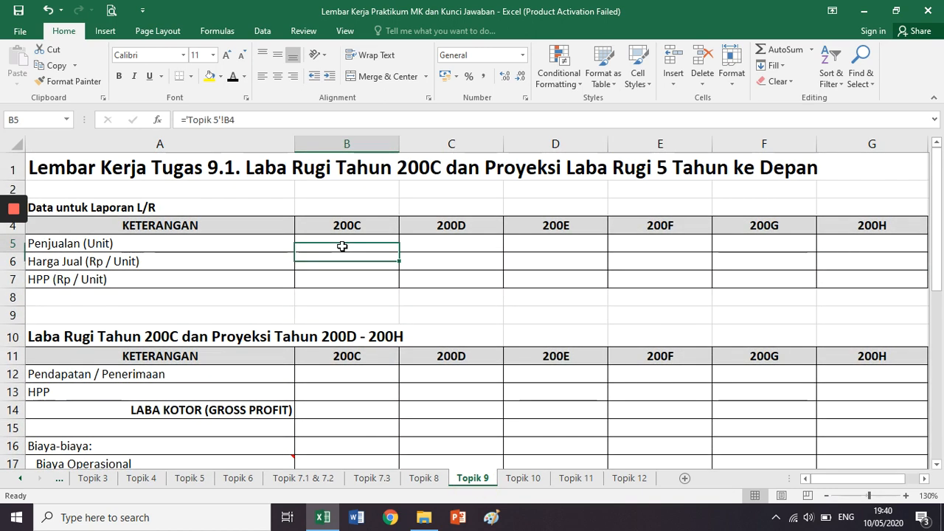
{"action": "left_click", "coordinate": [279, 294]}
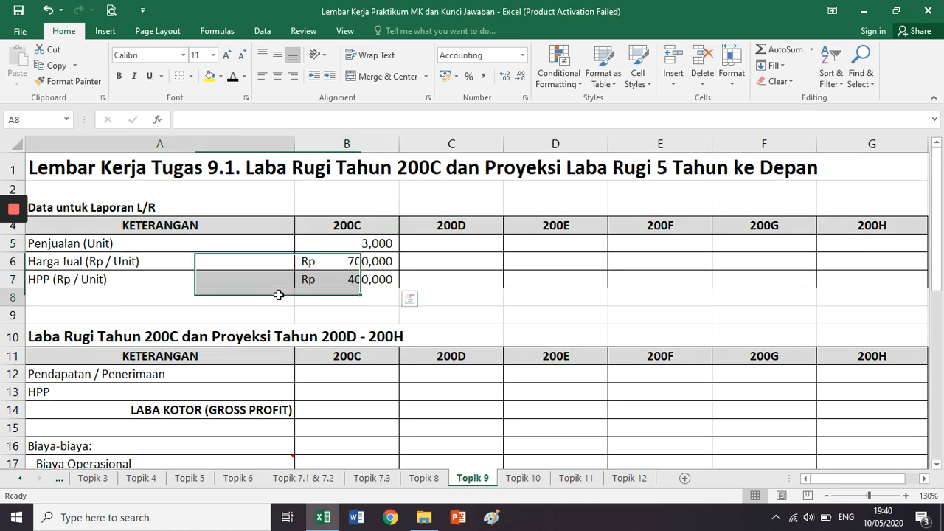
{"action": "left_click", "coordinate": [355, 309]}
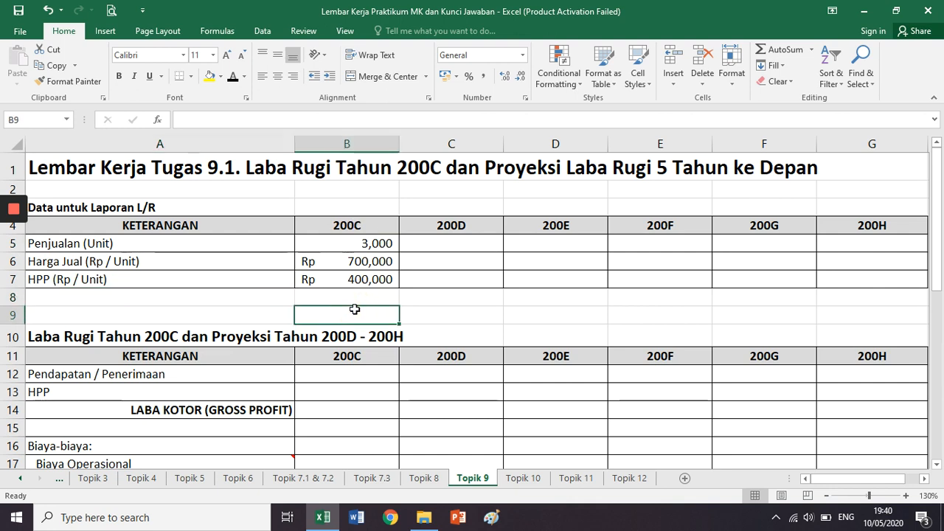
Inspect the formulas behind the 200C Pendapatan / Penerimaan and HPP in cells B12 and B13 without altering them.
{"action": "scroll", "coordinate": [355, 309], "scroll_direction": "down", "scroll_amount": 1}
{"action": "left_click", "coordinate": [283, 311]}
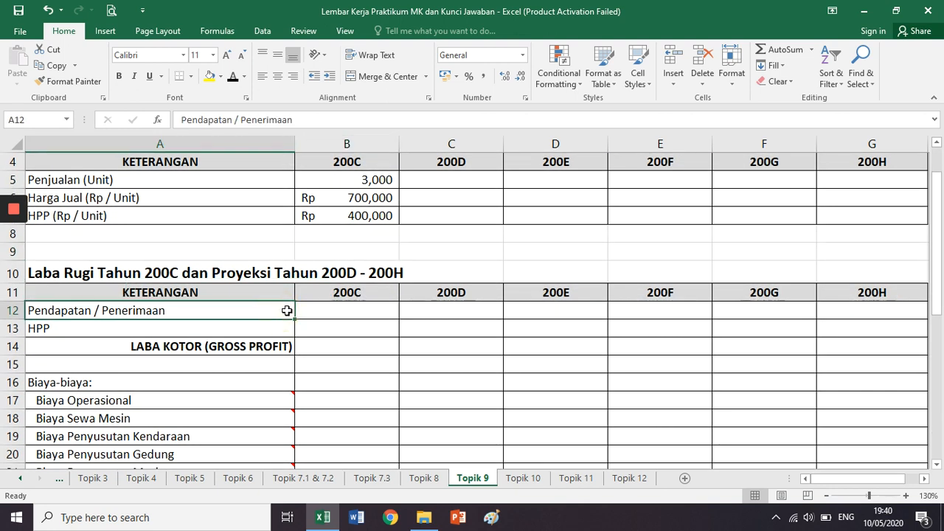
{"action": "left_click", "coordinate": [338, 309]}
{"action": "left_click", "coordinate": [325, 121]}
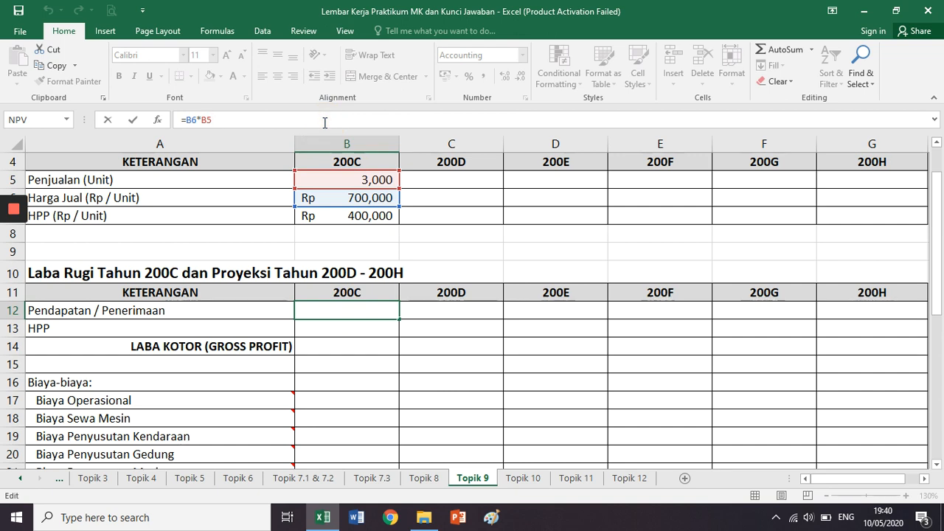
{"action": "key", "text": "Return"}
{"action": "left_click", "coordinate": [325, 123]}
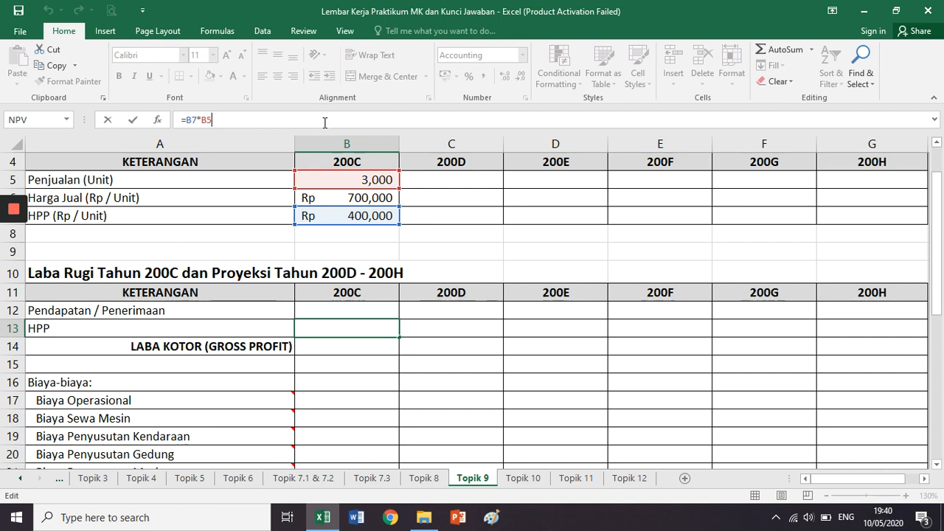
{"action": "key", "text": "Return"}
Set the font colour of B12:B13 to black and widen column B slightly so both amounts fit.
{"action": "key", "text": "Up"}
{"action": "key", "text": "Up"}
{"action": "key", "text": "shift+Down"}
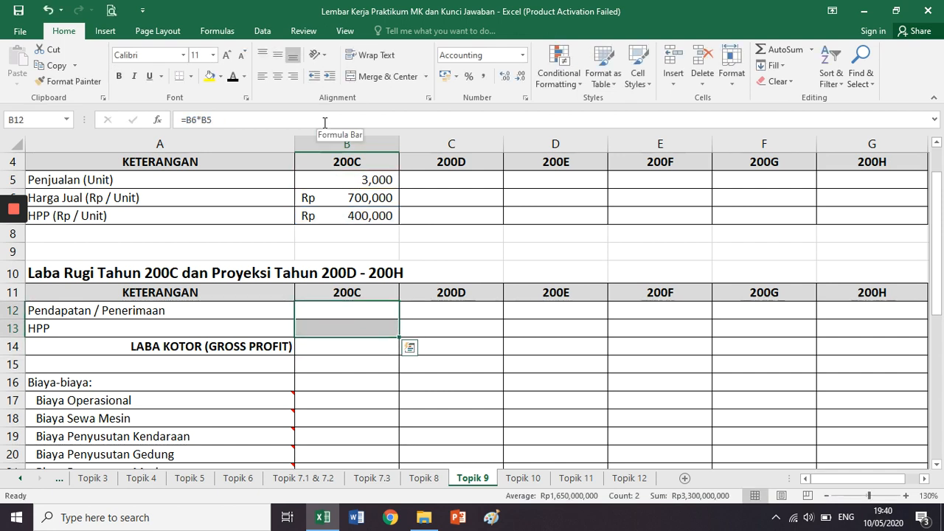
{"action": "left_click", "coordinate": [235, 78]}
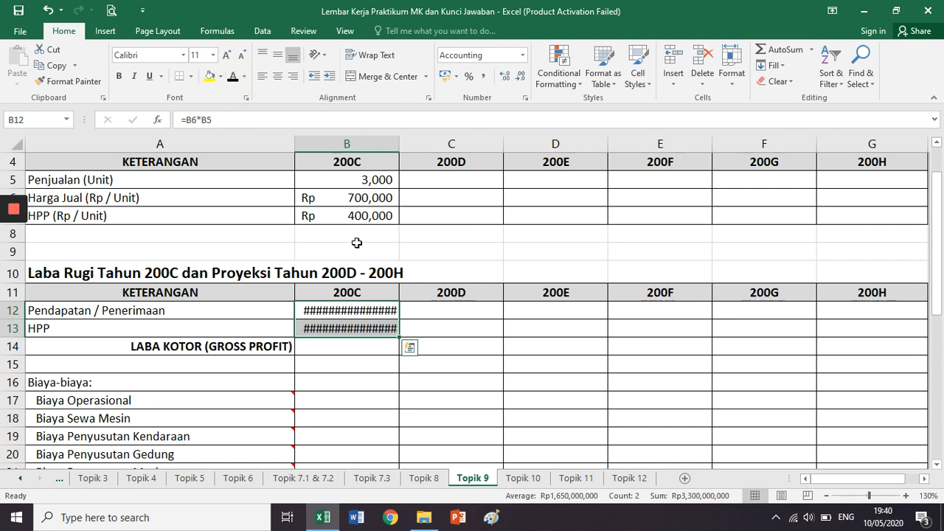
{"action": "left_click_drag", "start_coordinate": [398, 146], "coordinate": [407, 145]}
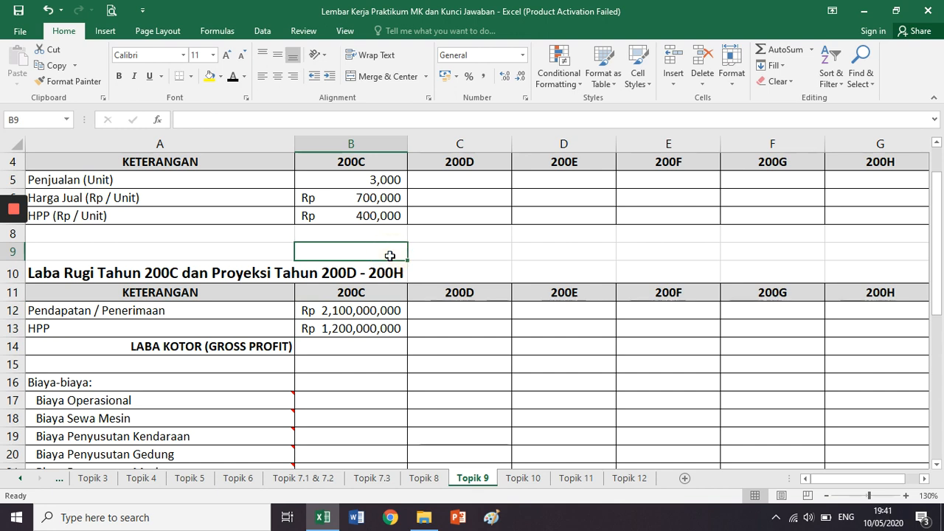
Review the 200C column across the input data table and the profit and loss table.
{"action": "scroll", "coordinate": [391, 252], "scroll_direction": "up", "scroll_amount": 1}
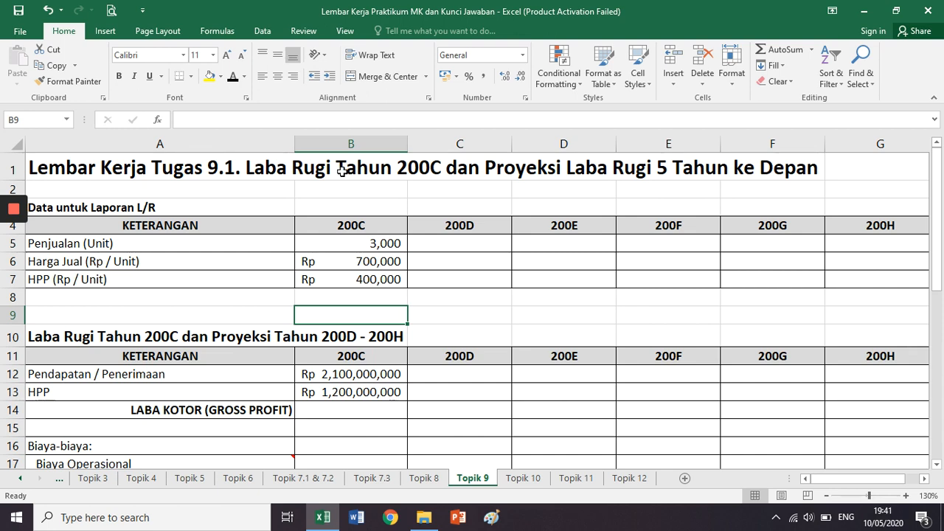
{"action": "left_click", "coordinate": [350, 143]}
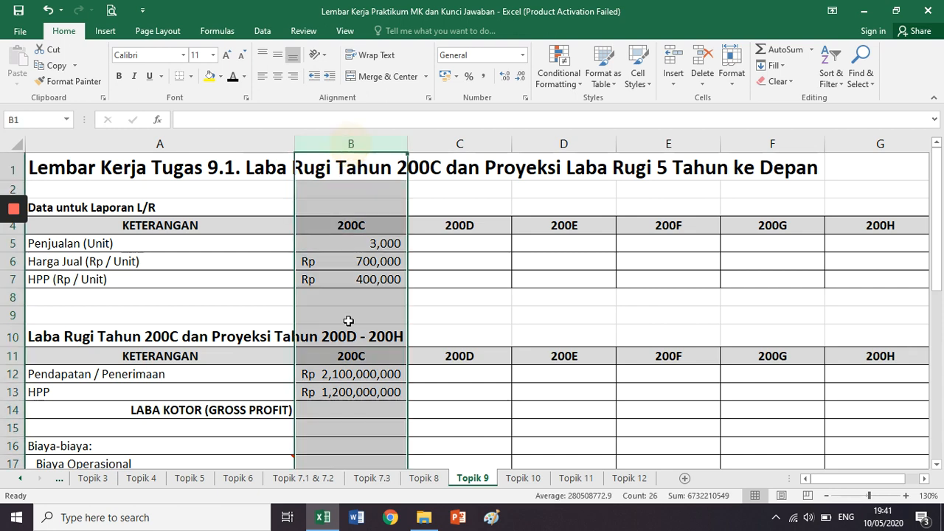
{"action": "left_click", "coordinate": [283, 312]}
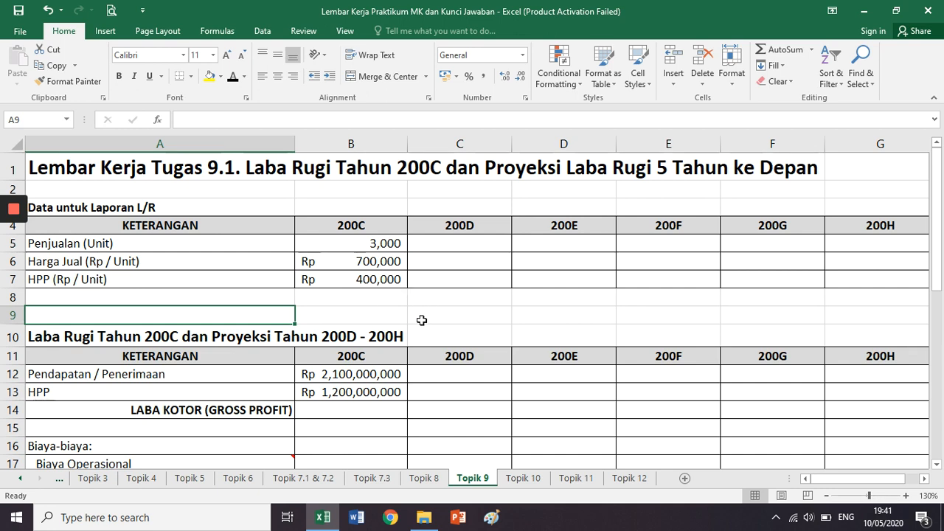
{"action": "left_click", "coordinate": [356, 332]}
Check the formulas from Pendapatan to LABA KOTOR (GROSS PROFIT) for 200C, and reveal the hidden gross profit in B14 with a black font colour.
{"action": "scroll", "coordinate": [354, 330], "scroll_direction": "down", "scroll_amount": 2}
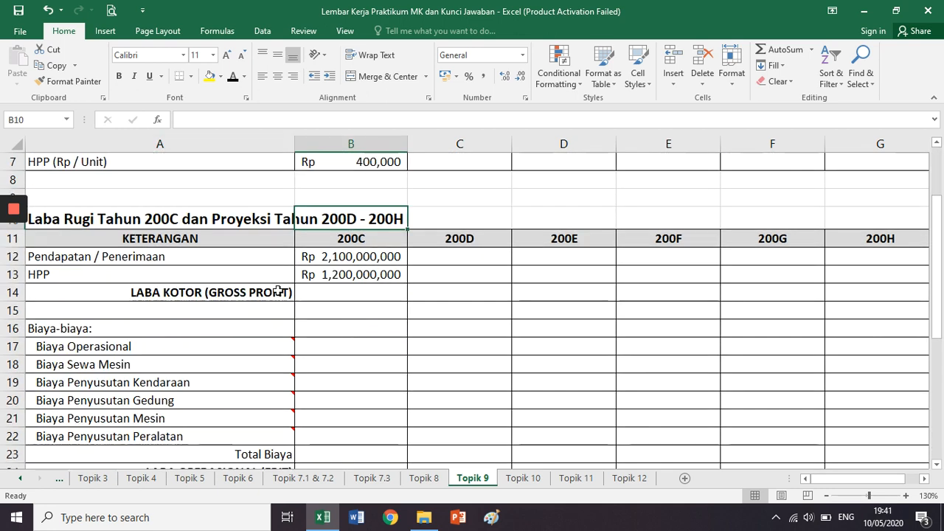
{"action": "left_click", "coordinate": [277, 291]}
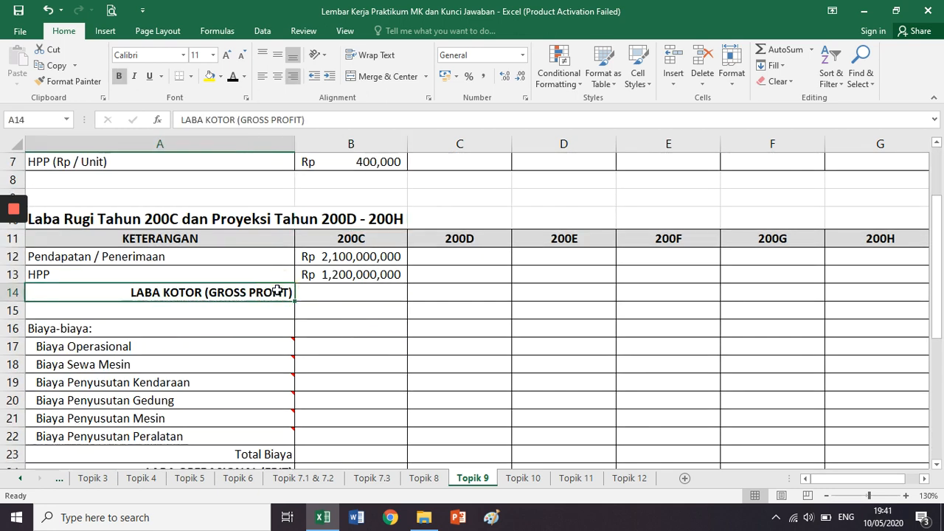
{"action": "left_click", "coordinate": [376, 259]}
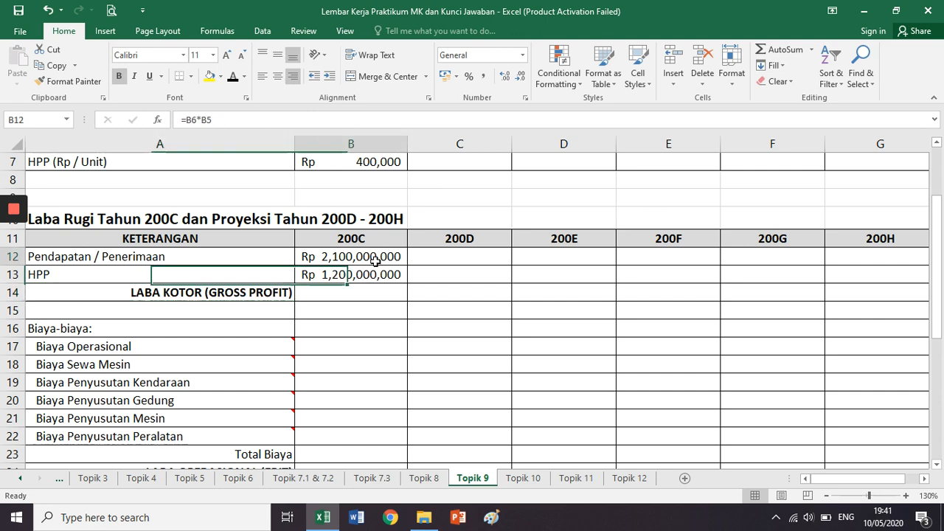
{"action": "left_click", "coordinate": [371, 277]}
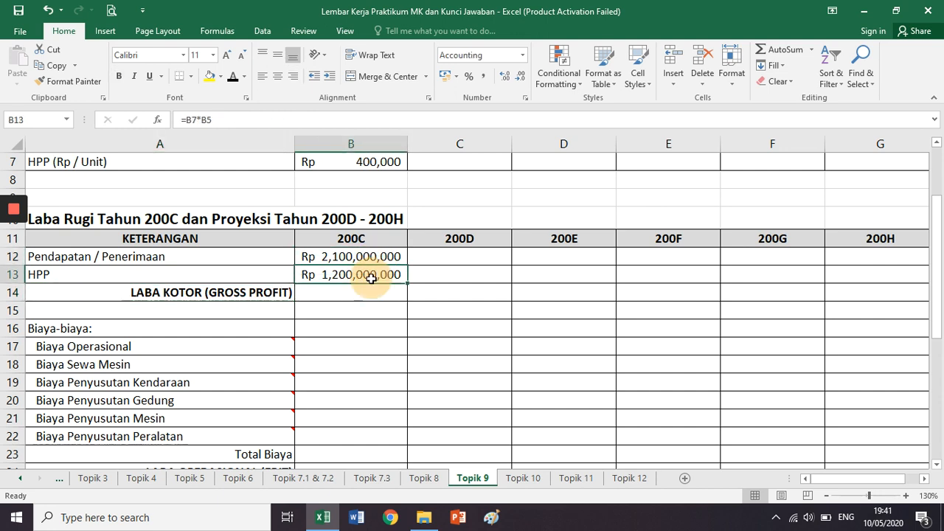
{"action": "left_click", "coordinate": [347, 294]}
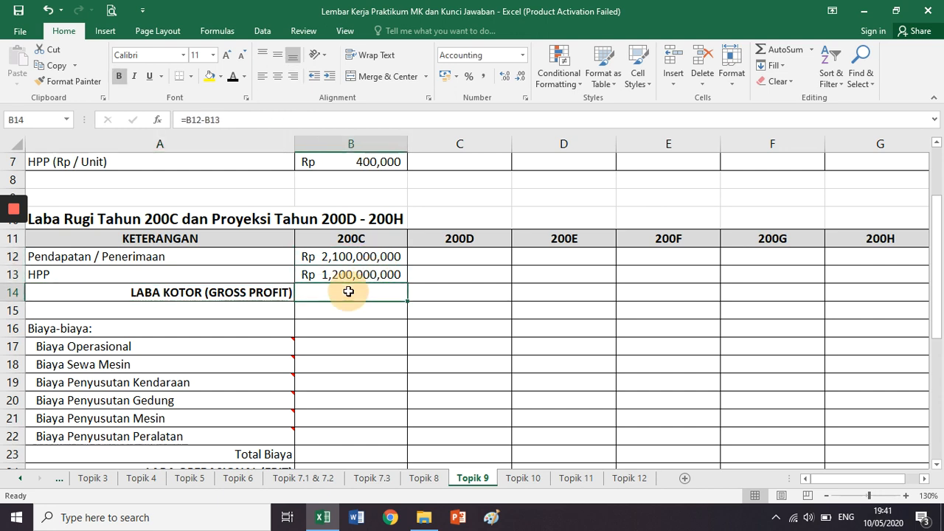
{"action": "left_click", "coordinate": [233, 77]}
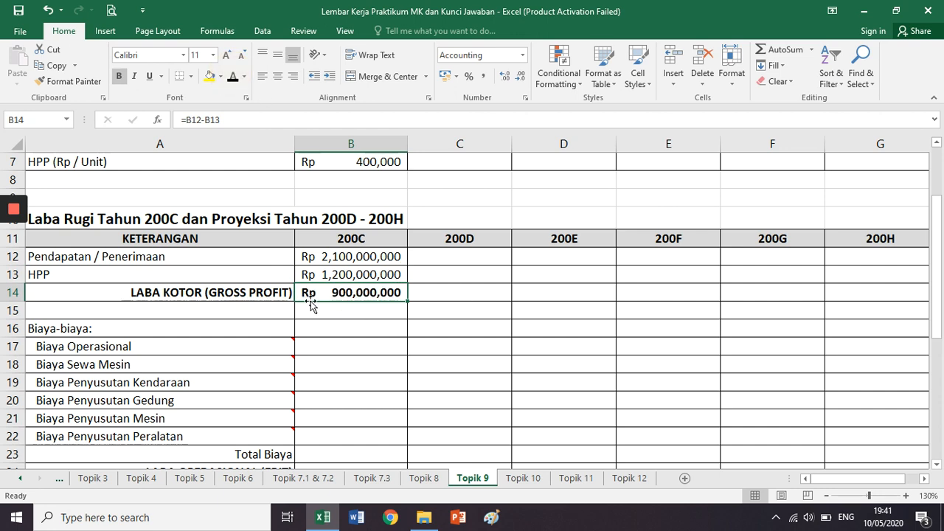
Look over the Biaya-biaya rows down to Biaya Penyusutan Peralatan, and check the 200C Biaya Sewa Mesin cell.
{"action": "left_click", "coordinate": [257, 325]}
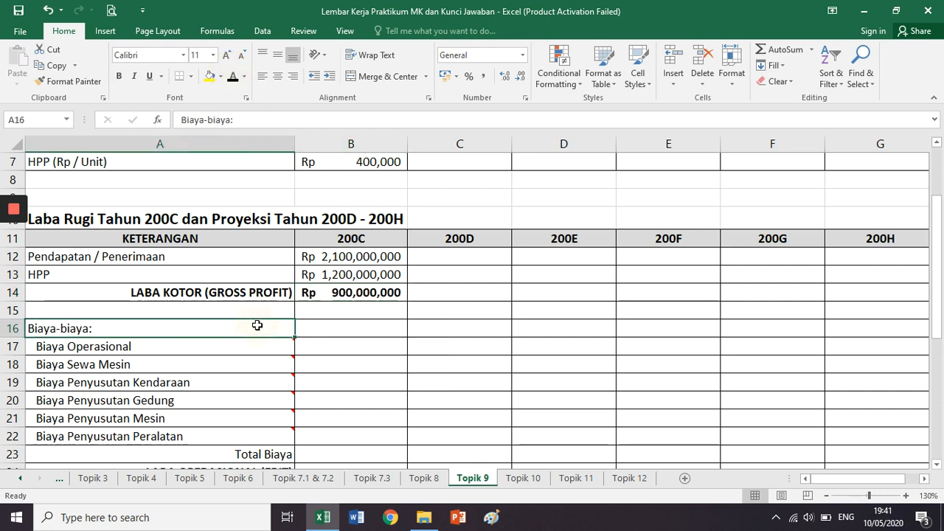
{"action": "scroll", "coordinate": [255, 327], "scroll_direction": "down", "scroll_amount": 1}
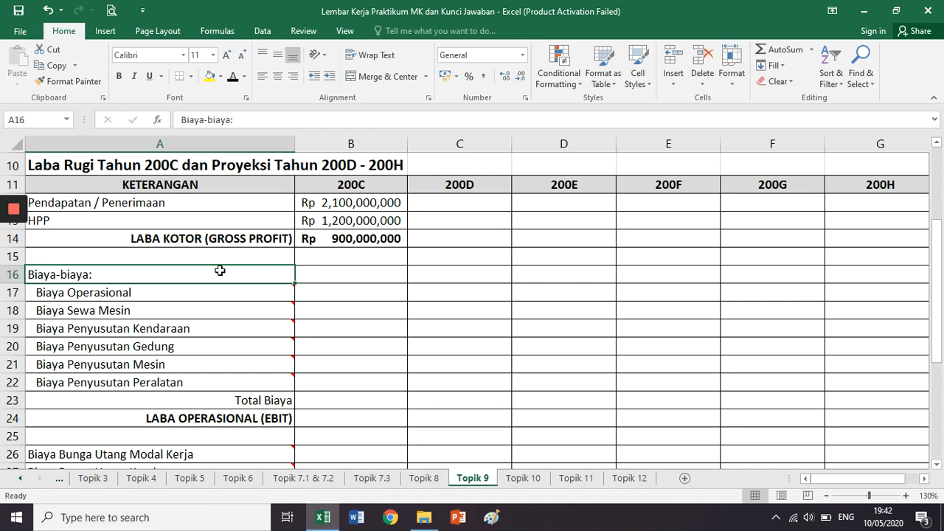
{"action": "mouse_move", "coordinate": [279, 307]}
{"action": "left_click", "coordinate": [389, 307]}
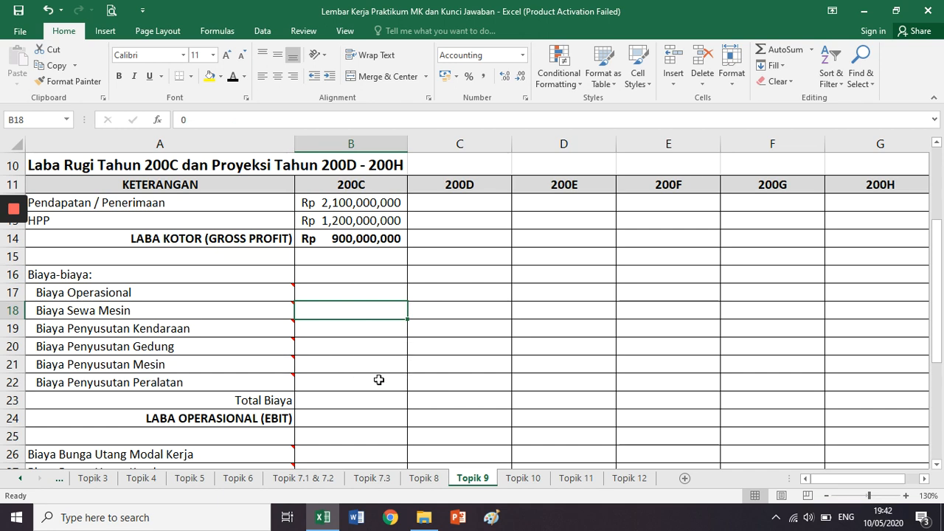
Inspect the formula behind the 200C Total Biaya in cell B23 without altering it.
{"action": "scroll", "coordinate": [378, 383], "scroll_direction": "down", "scroll_amount": 3}
{"action": "left_click", "coordinate": [373, 340]}
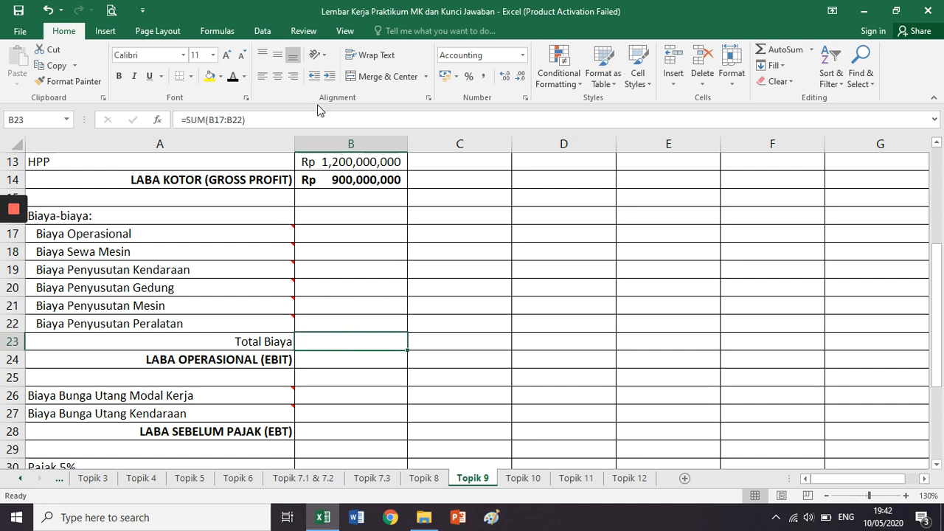
{"action": "left_click", "coordinate": [320, 115]}
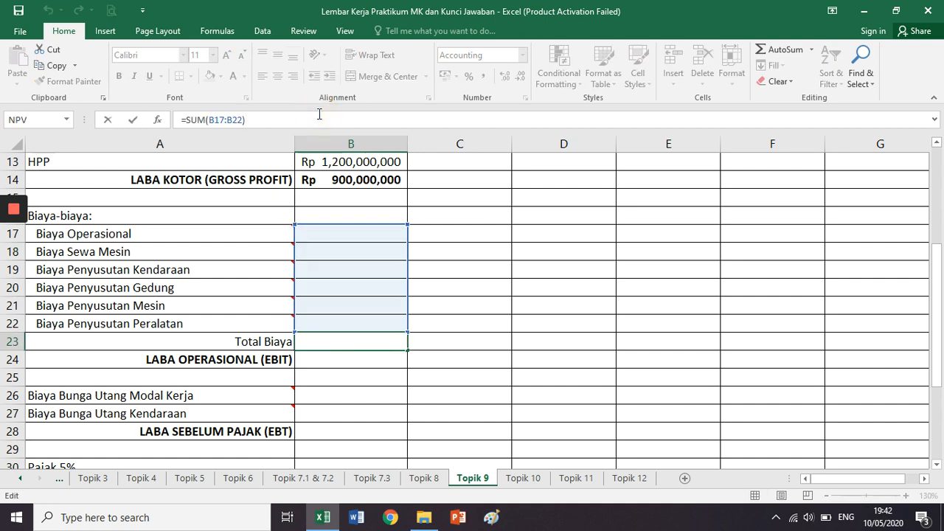
{"action": "key", "text": "Escape"}
{"action": "key", "text": "Left"}
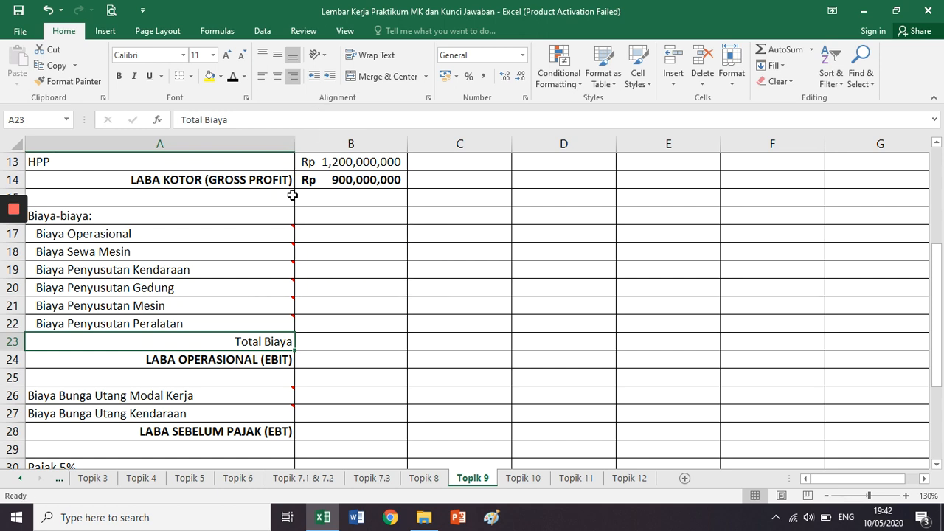
Read the comment attached to the Biaya Operasional row under Biaya-biaya.
{"action": "left_click", "coordinate": [266, 214]}
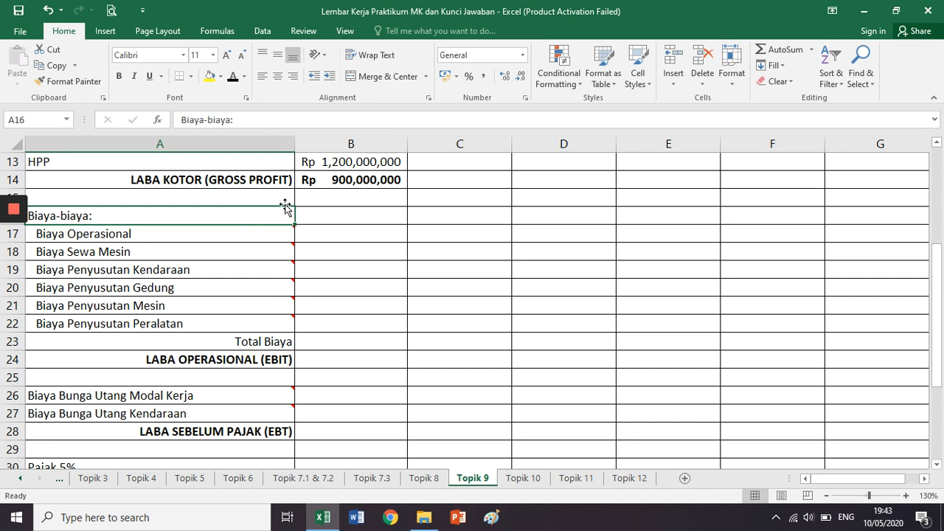
{"action": "left_click", "coordinate": [255, 231]}
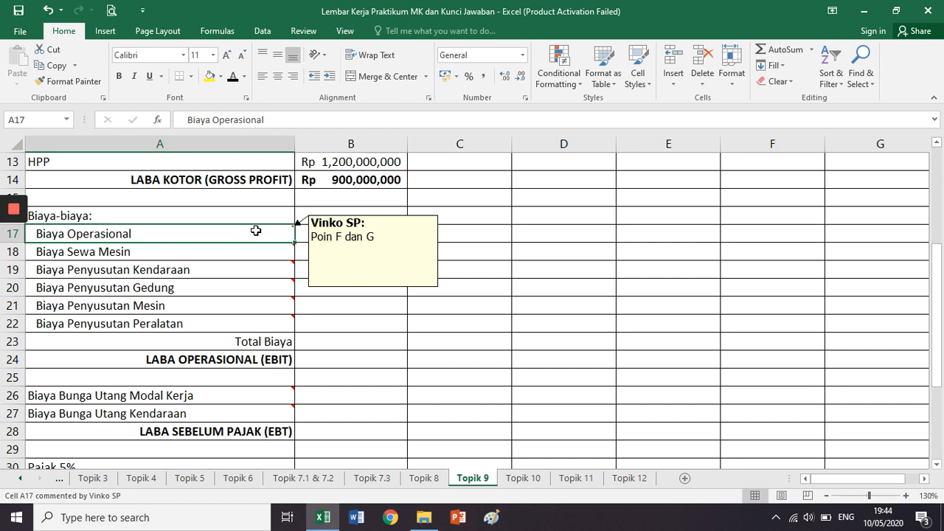
{"action": "scroll", "coordinate": [256, 231], "scroll_direction": "up", "scroll_amount": 2}
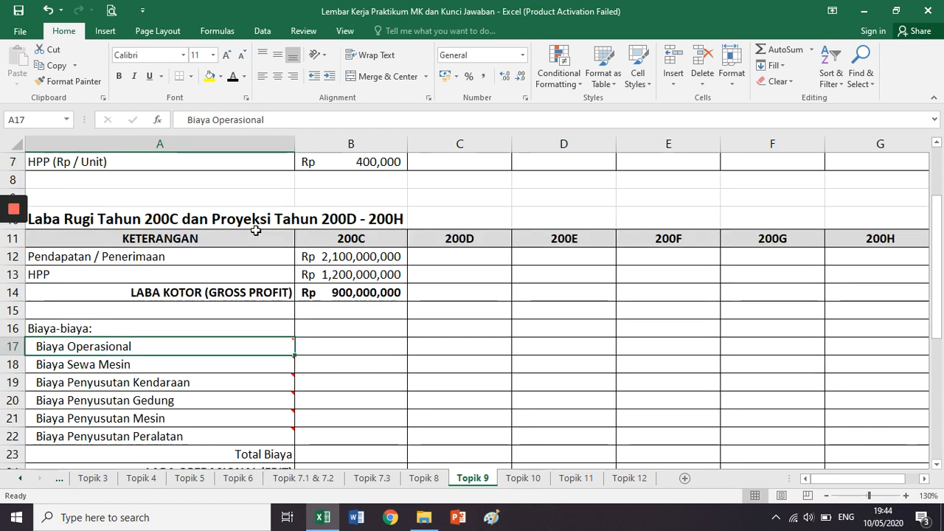
Go through the year columns of the Laba Rugi table one by one, from 200C to 200H.
{"action": "scroll", "coordinate": [256, 231], "scroll_direction": "down", "scroll_amount": 1}
{"action": "scroll", "coordinate": [256, 231], "scroll_direction": "down", "scroll_amount": 1}
{"action": "left_click", "coordinate": [349, 142]}
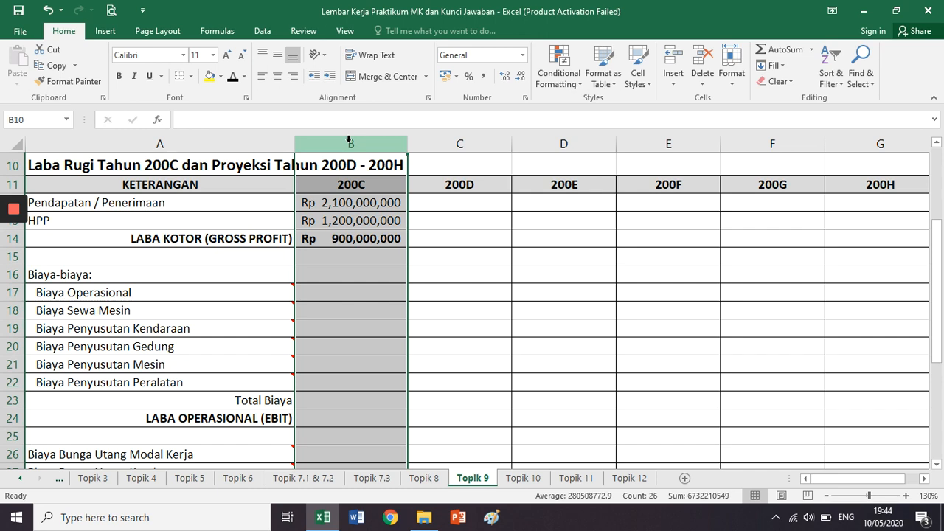
{"action": "left_click", "coordinate": [463, 137]}
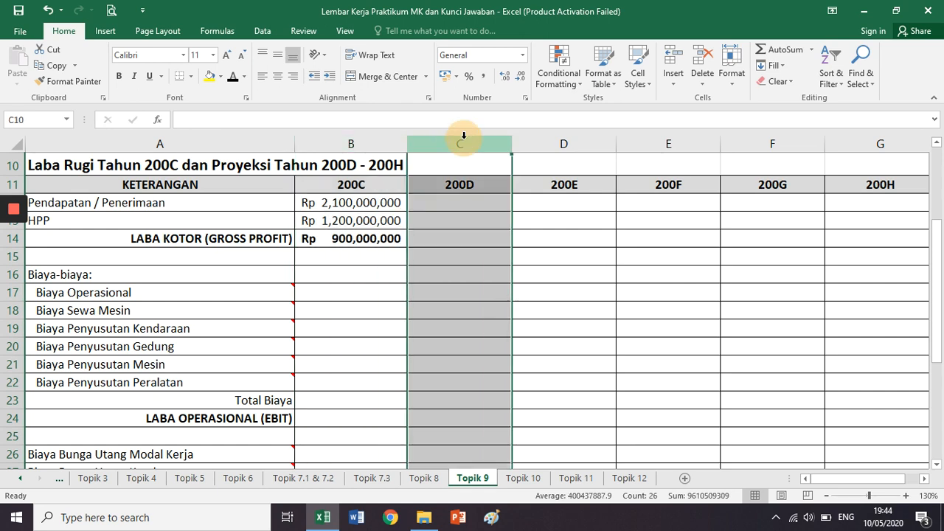
{"action": "left_click", "coordinate": [562, 143]}
{"action": "left_click", "coordinate": [668, 143]}
{"action": "left_click", "coordinate": [794, 143]}
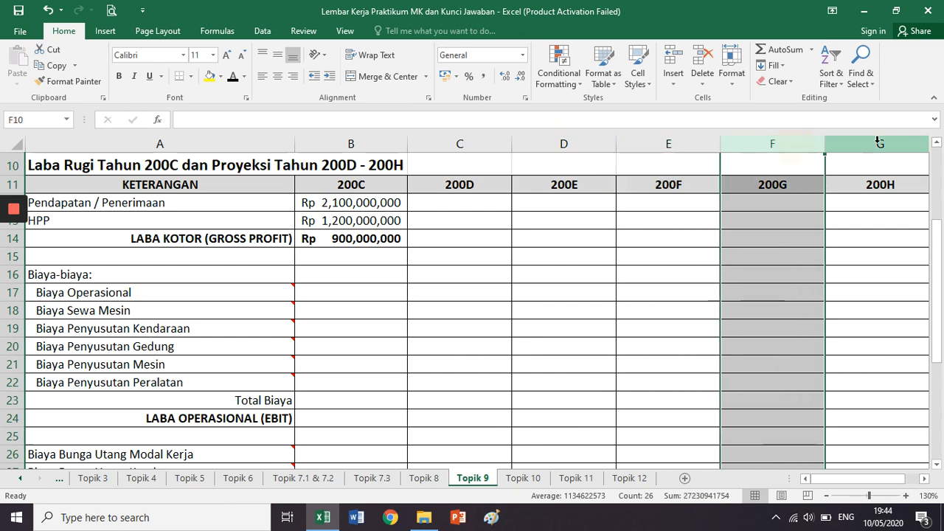
{"action": "left_click", "coordinate": [878, 142]}
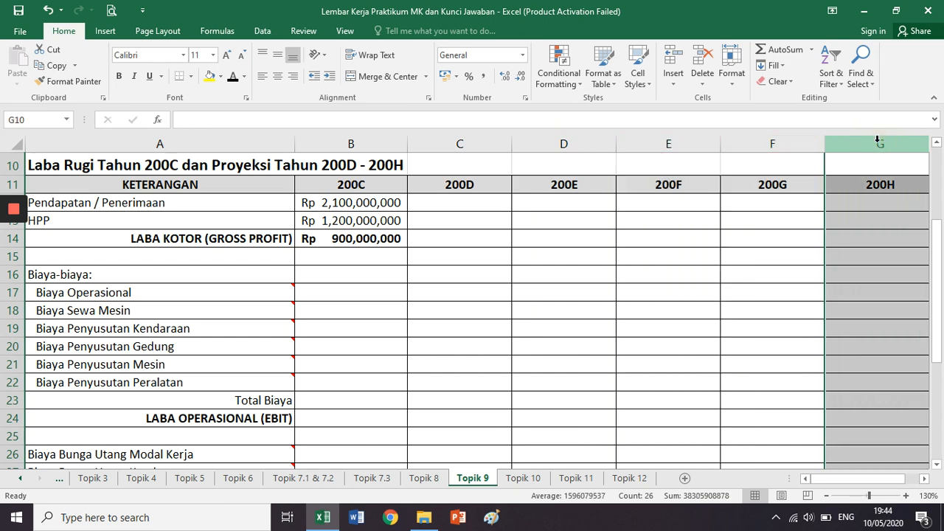
Check the 200C column again, inspecting the formulas behind Pendapatan / Penerimaan and HPP.
{"action": "left_click", "coordinate": [363, 139]}
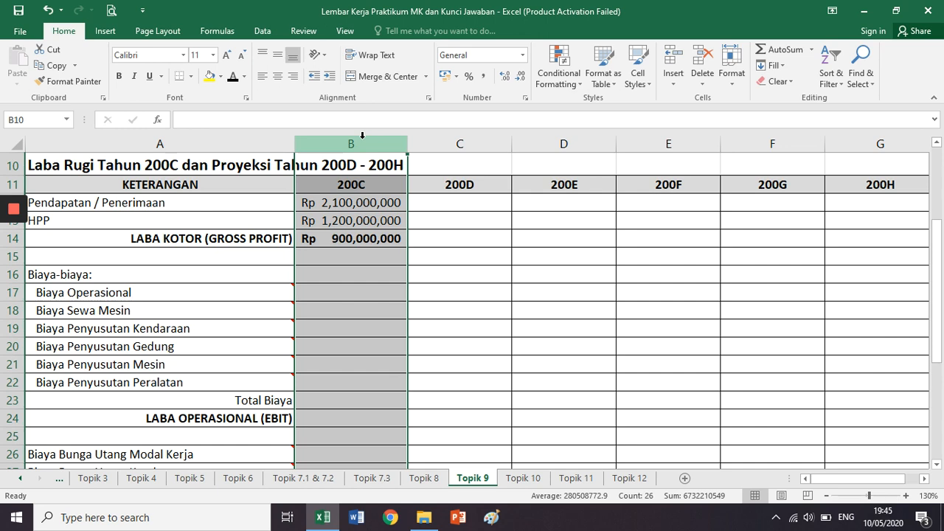
{"action": "left_click", "coordinate": [366, 216]}
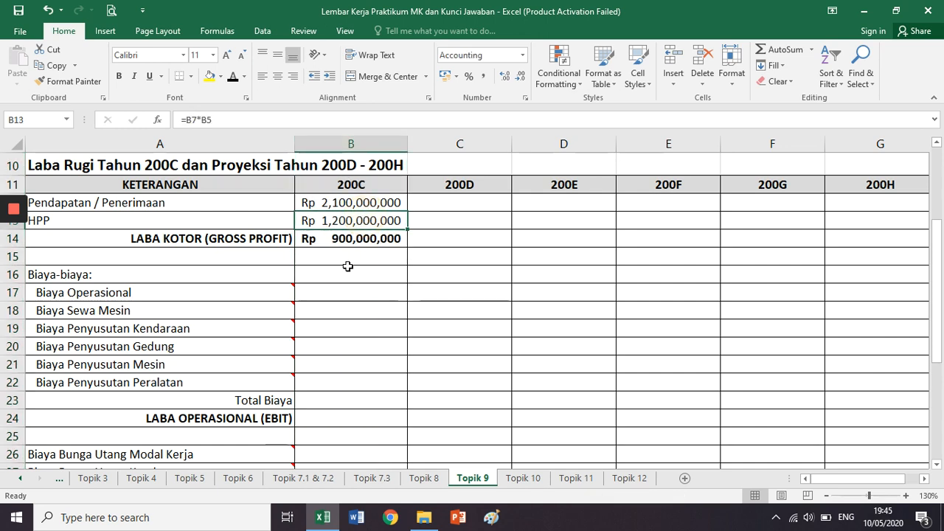
{"action": "left_click", "coordinate": [353, 206]}
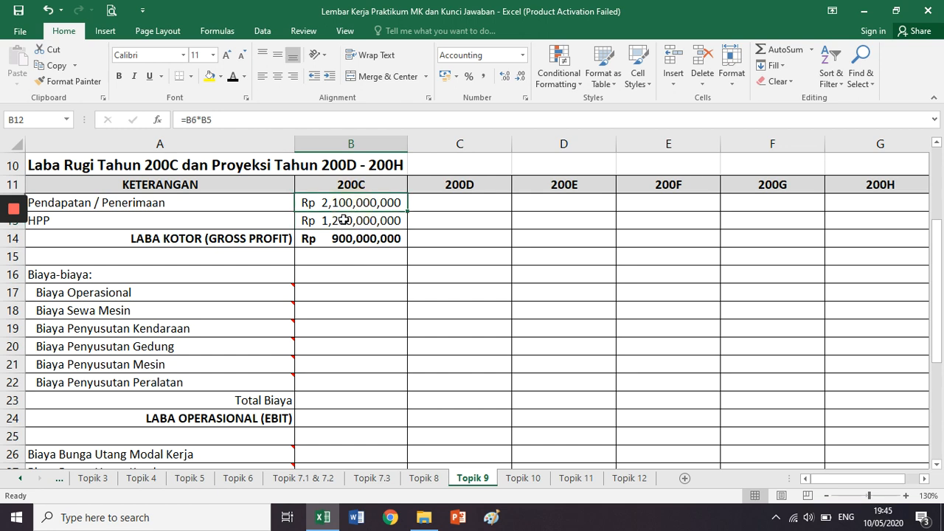
{"action": "left_click", "coordinate": [344, 225]}
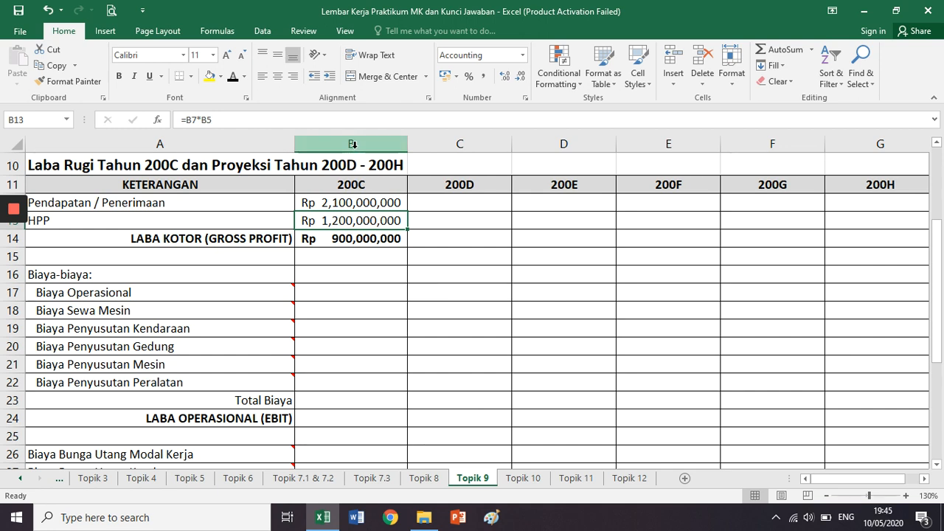
{"action": "left_click", "coordinate": [351, 144]}
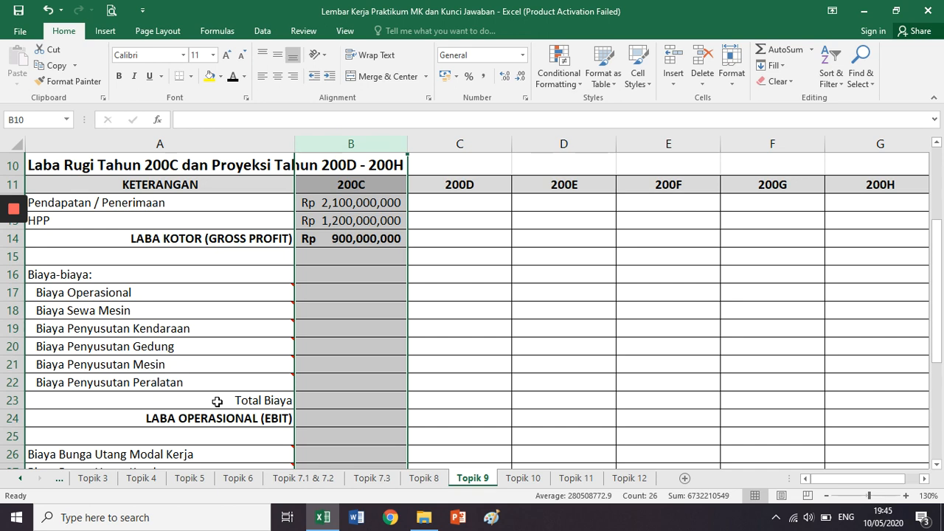
Read the comment on the Biaya Operasional row under Biaya-biaya and point out the 200C heading.
{"action": "left_click", "coordinate": [253, 275]}
{"action": "left_click", "coordinate": [260, 288]}
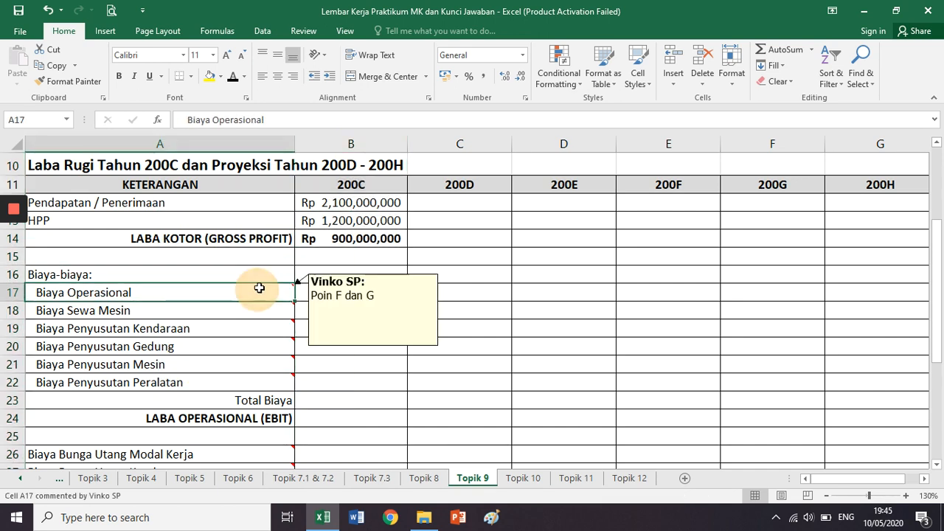
{"action": "left_click", "coordinate": [351, 185]}
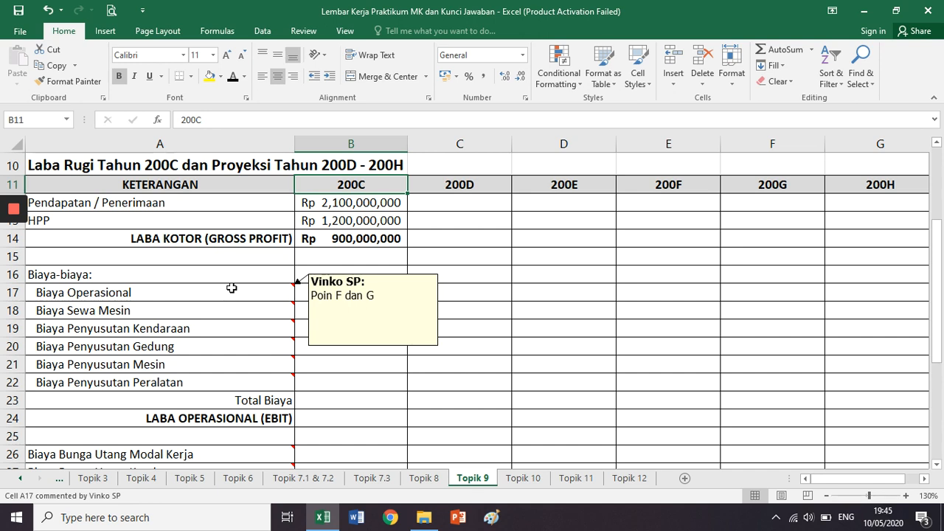
On the Topik 5 sheet, inspect the Biaya Operasional formula in C15 and its source note beside it.
{"action": "left_click", "coordinate": [190, 478]}
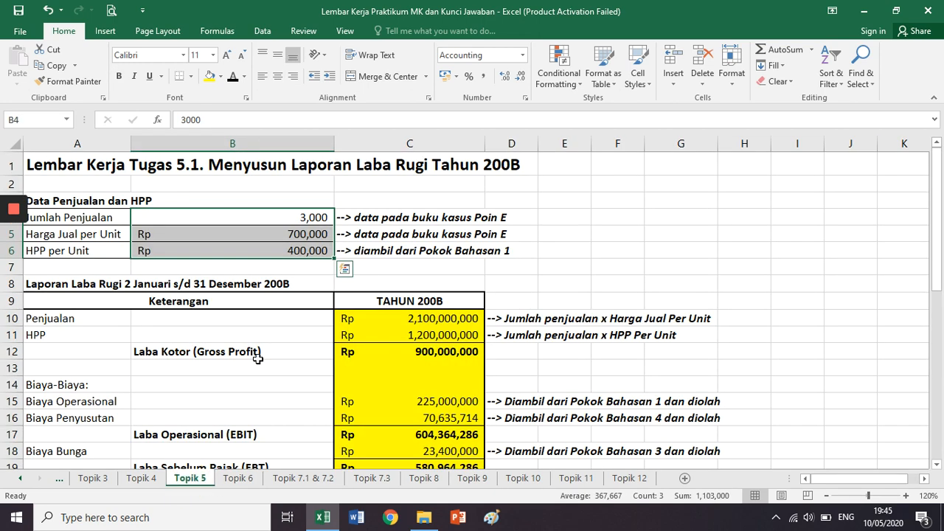
{"action": "scroll", "coordinate": [324, 243], "scroll_direction": "down", "scroll_amount": 3}
{"action": "left_click", "coordinate": [324, 244]}
{"action": "left_click", "coordinate": [416, 242]}
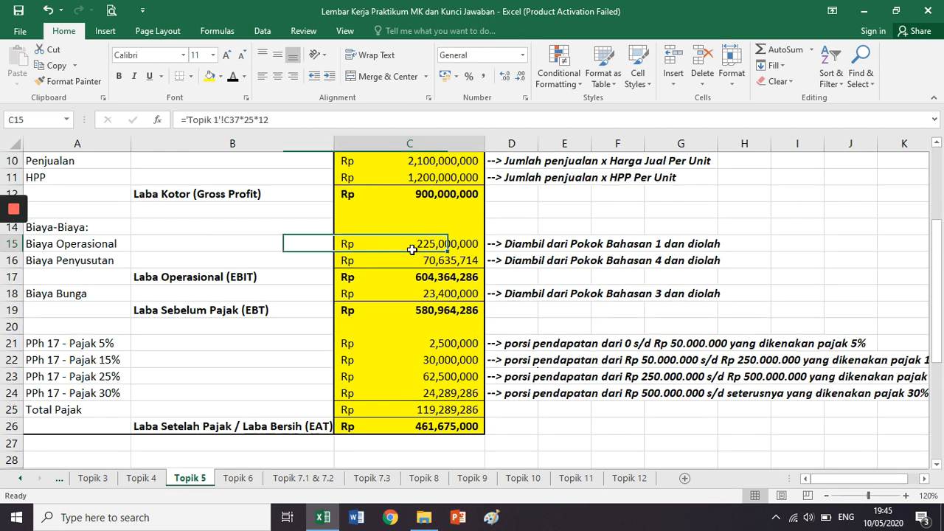
{"action": "left_click_drag", "start_coordinate": [507, 244], "coordinate": [668, 244]}
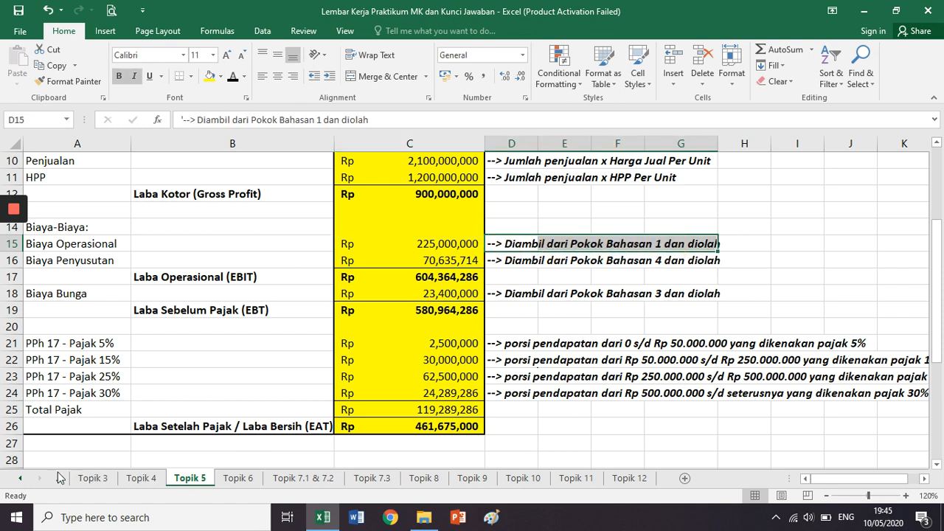
Trace the operating cost to its source on the Topik 1 sheet, inspecting the daily Biaya Operasional total in C37.
{"action": "left_click", "coordinate": [19, 482]}
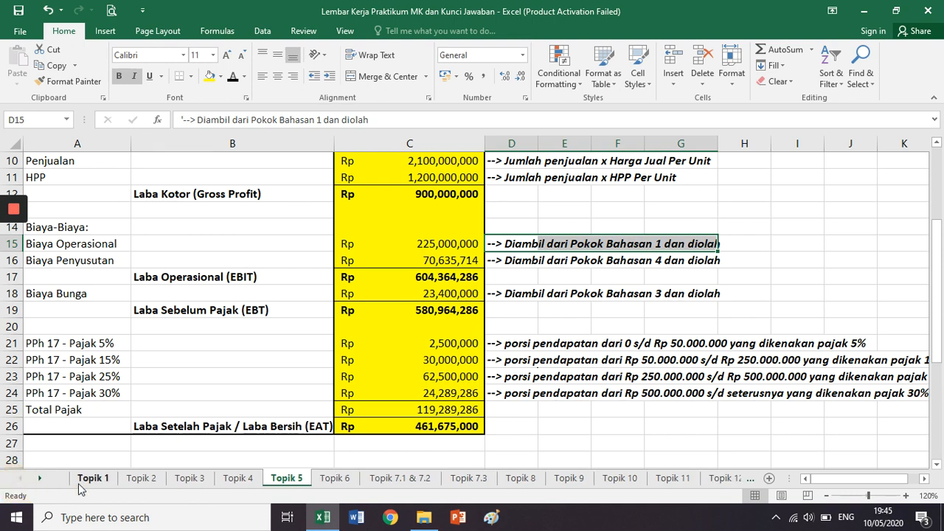
{"action": "left_click", "coordinate": [87, 478]}
{"action": "scroll", "coordinate": [212, 387], "scroll_direction": "down", "scroll_amount": 6}
{"action": "scroll", "coordinate": [212, 387], "scroll_direction": "down", "scroll_amount": 2}
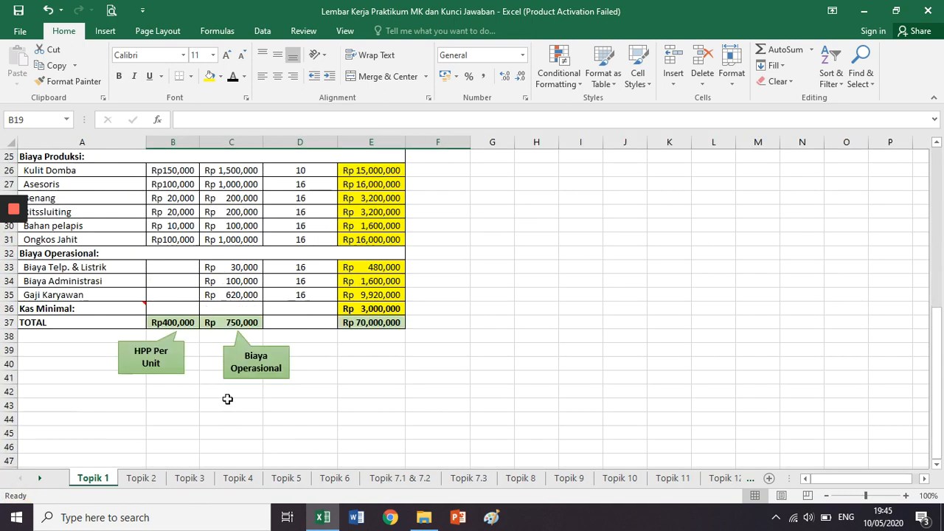
{"action": "left_click", "coordinate": [232, 322]}
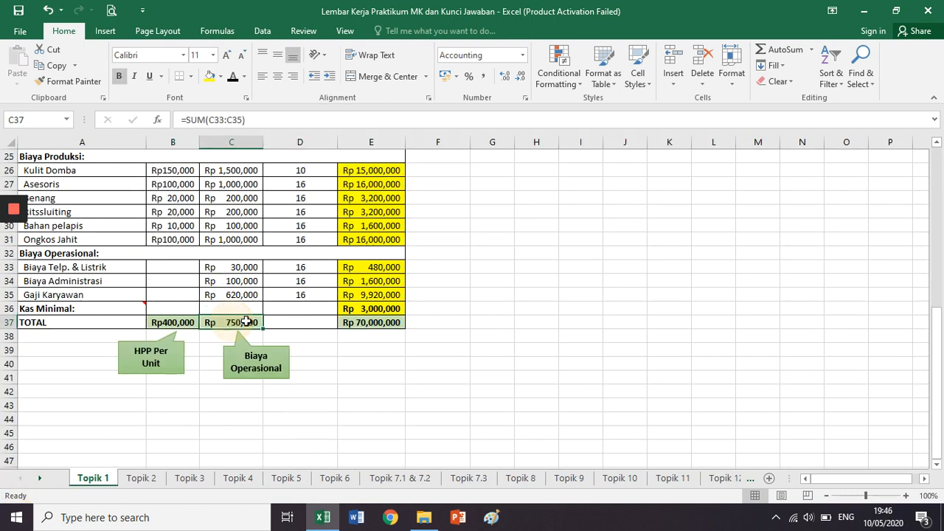
{"action": "scroll", "coordinate": [334, 343], "scroll_direction": "up", "scroll_amount": 1}
{"action": "scroll", "coordinate": [334, 342], "scroll_direction": "up", "scroll_amount": 2}
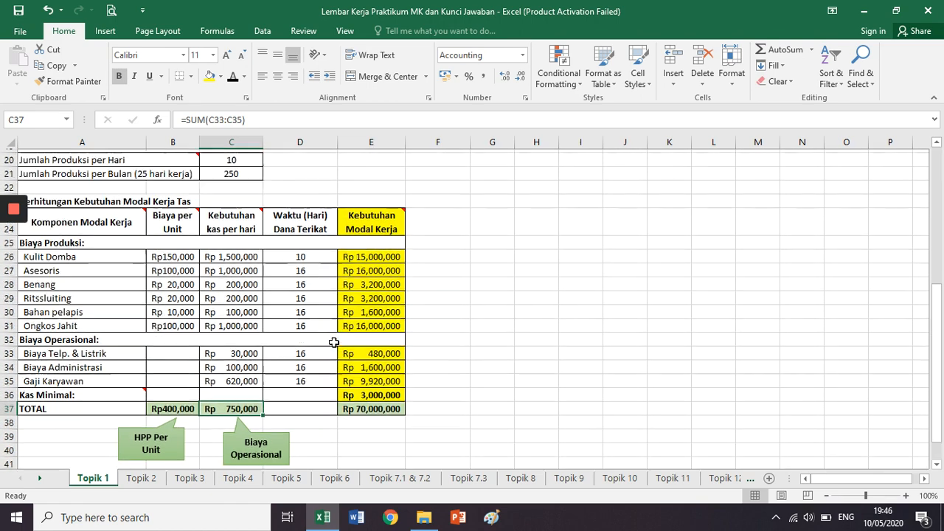
{"action": "scroll", "coordinate": [249, 221], "scroll_direction": "down", "scroll_amount": 1}
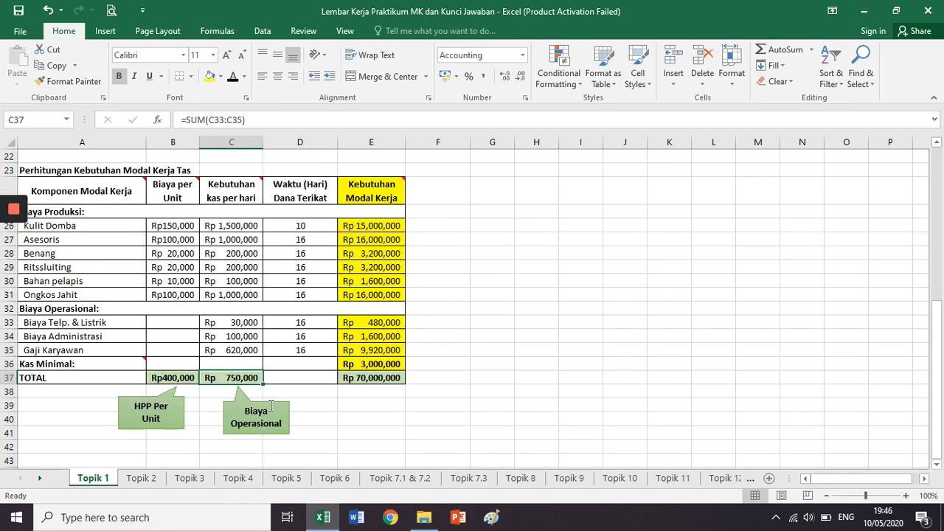
Back on Topik 5, recheck the Biaya Operasional formula in C15 and the TAHUN 200B column heading.
{"action": "left_click", "coordinate": [290, 481]}
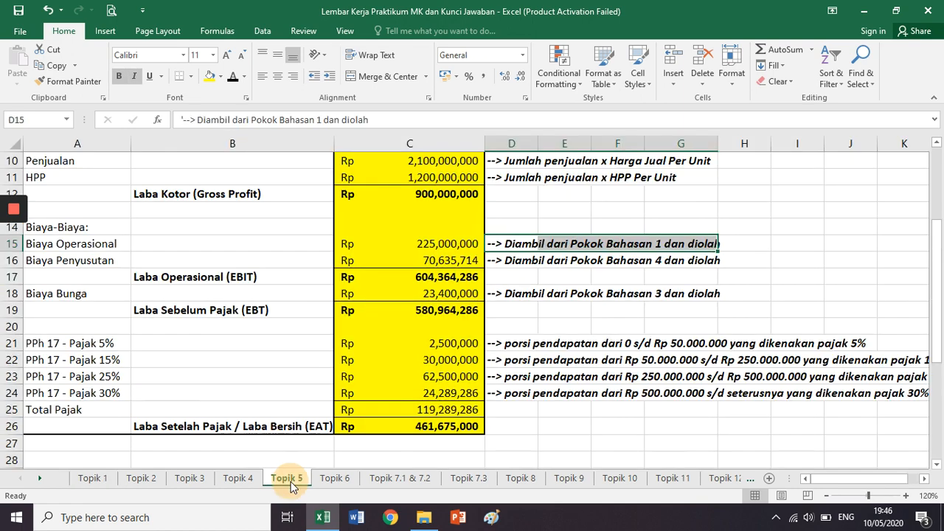
{"action": "left_click", "coordinate": [430, 246]}
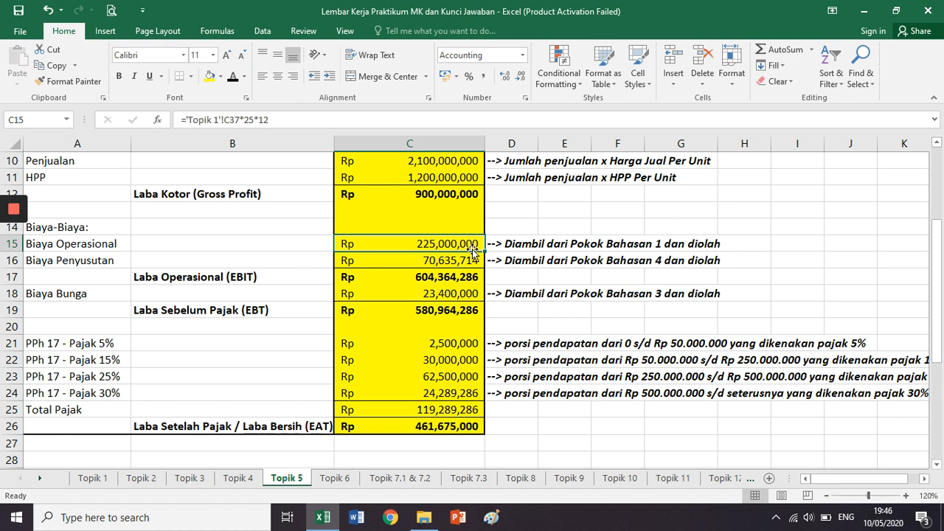
{"action": "scroll", "coordinate": [472, 250], "scroll_direction": "up", "scroll_amount": 1}
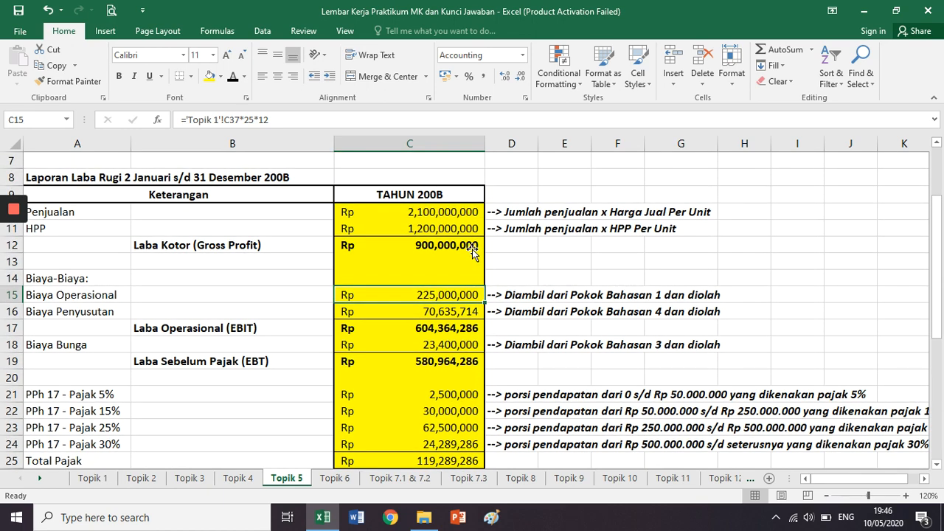
{"action": "left_click", "coordinate": [451, 197]}
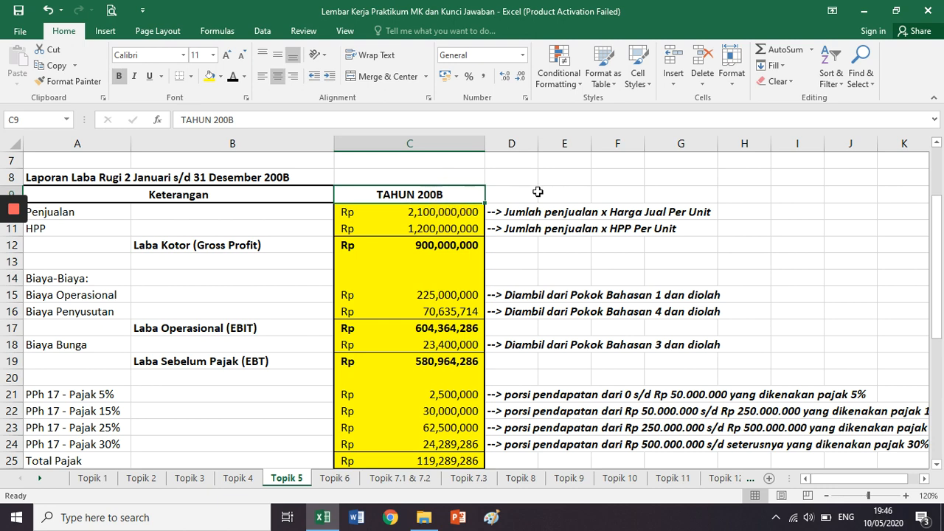
{"action": "left_click", "coordinate": [538, 192]}
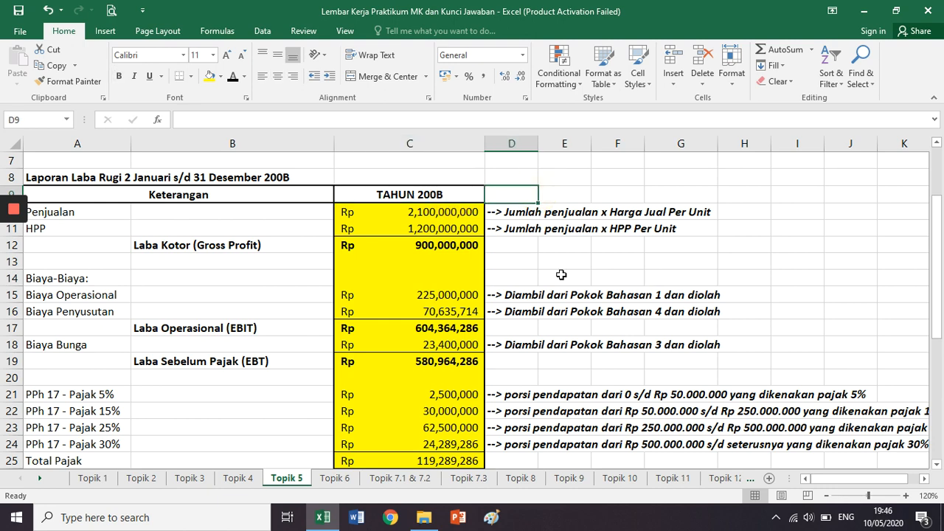
On Topik 9, reveal the hidden 200C Biaya Operasional value in B17 with a black font colour.
{"action": "left_click", "coordinate": [569, 478]}
{"action": "left_click", "coordinate": [367, 286]}
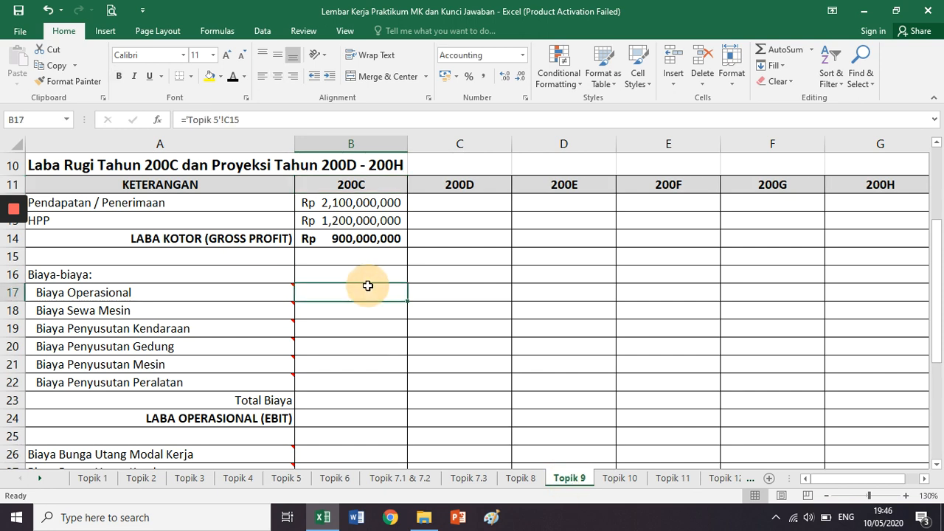
{"action": "left_click", "coordinate": [232, 76]}
{"action": "mouse_move", "coordinate": [204, 341]}
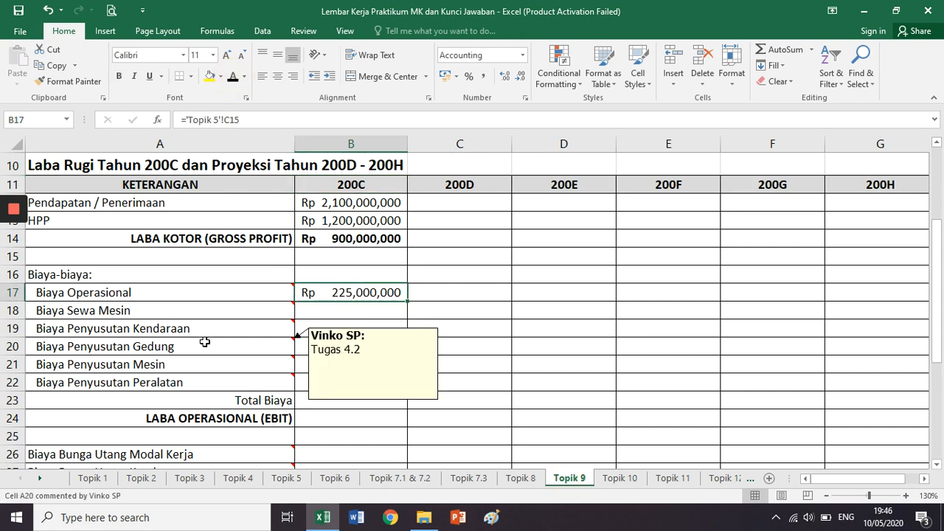
Move on to the Biaya Sewa Mesin row and look over the Tugas 8.1 loan and Tugas 8.2 depreciation tables on Topik 8.
{"action": "left_click", "coordinate": [242, 274]}
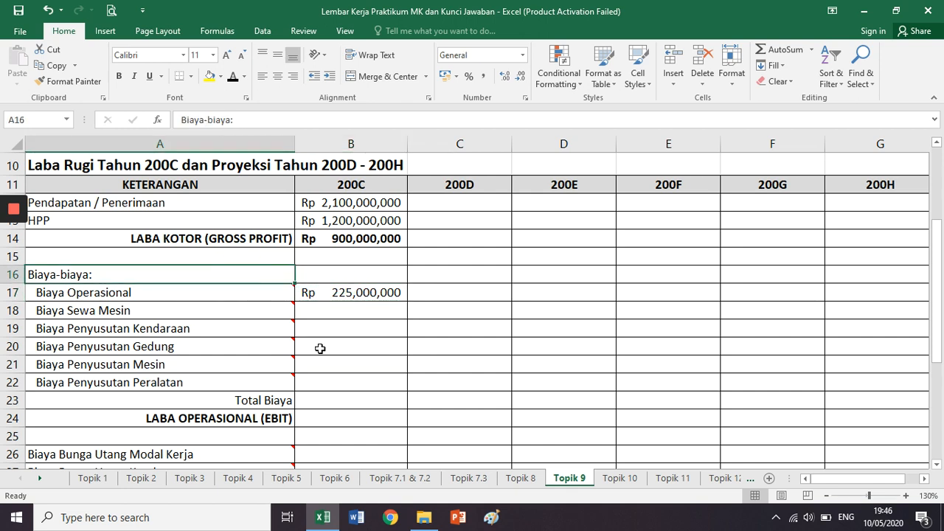
{"action": "left_click", "coordinate": [191, 257]}
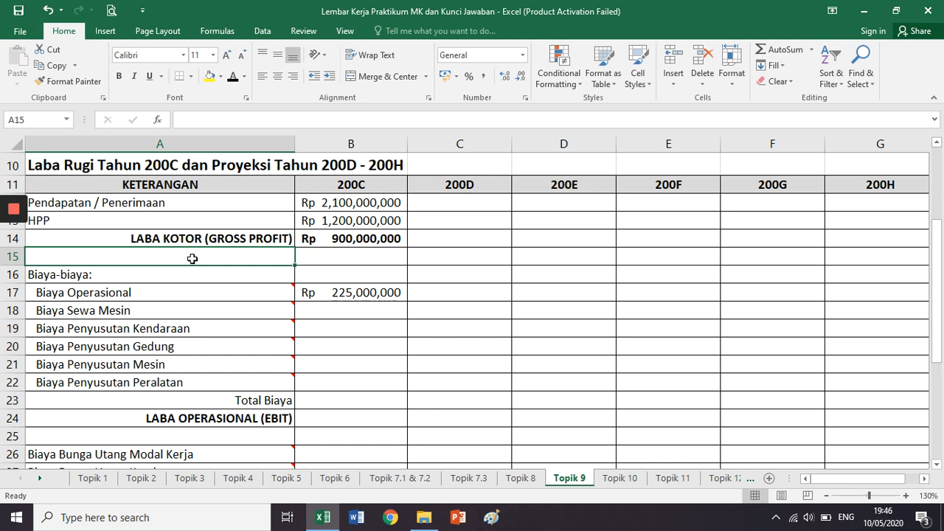
{"action": "left_click", "coordinate": [194, 313]}
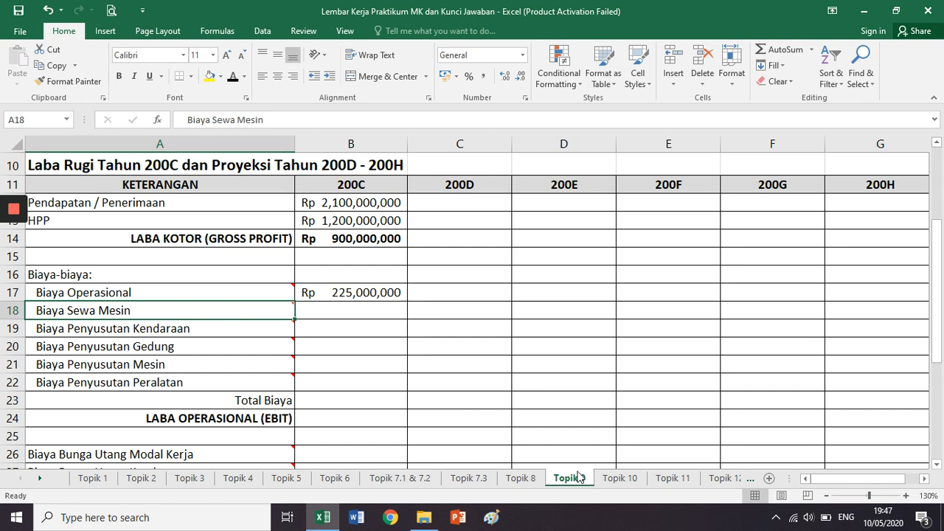
{"action": "left_click", "coordinate": [536, 479]}
{"action": "left_click", "coordinate": [483, 271]}
{"action": "scroll", "coordinate": [486, 273], "scroll_direction": "down", "scroll_amount": 1}
{"action": "scroll", "coordinate": [486, 273], "scroll_direction": "down", "scroll_amount": 12}
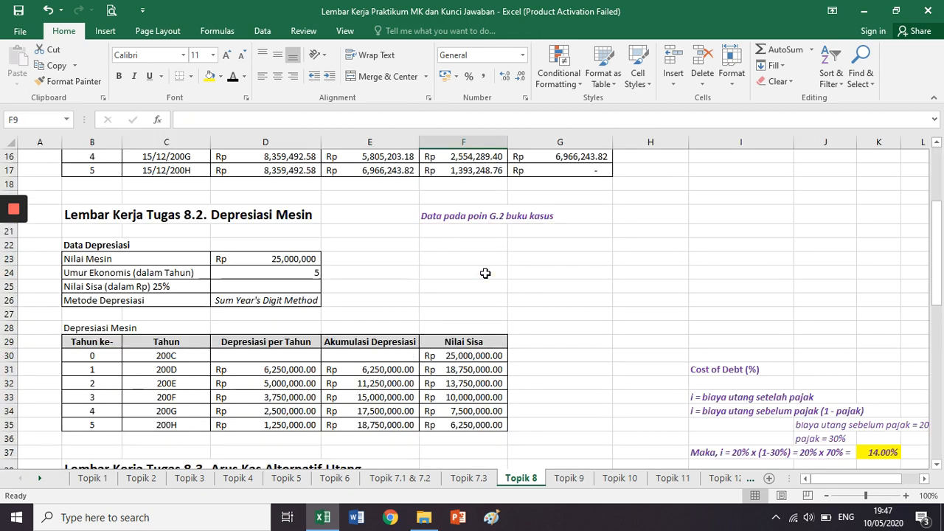
{"action": "scroll", "coordinate": [486, 273], "scroll_direction": "up", "scroll_amount": 12}
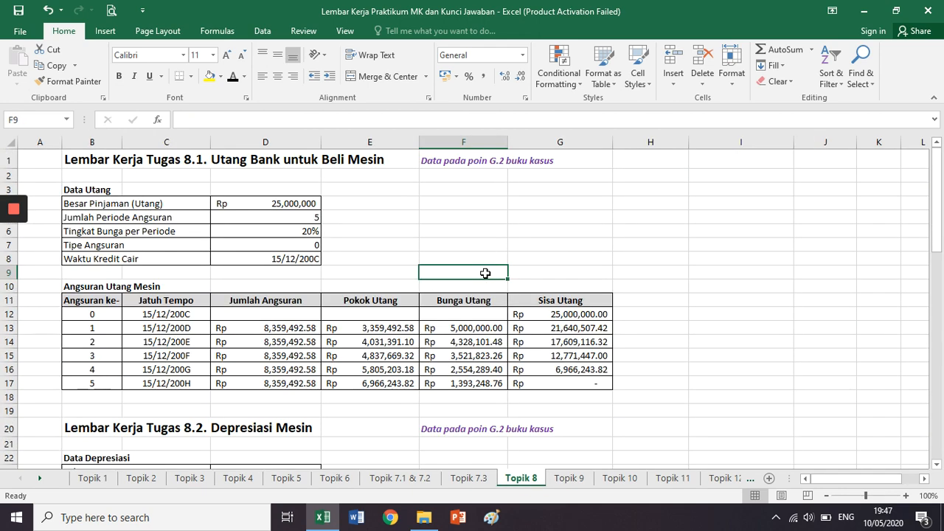
On Topik 9, inspect the 200D and 200C Biaya Sewa Mesin cells and read the comment on that row.
{"action": "left_click", "coordinate": [566, 478]}
{"action": "left_click", "coordinate": [415, 310]}
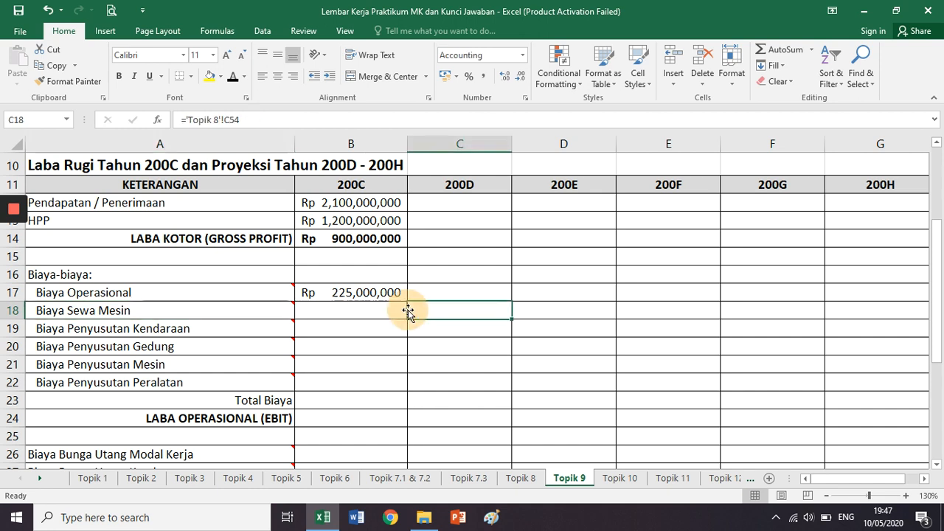
{"action": "left_click", "coordinate": [385, 314]}
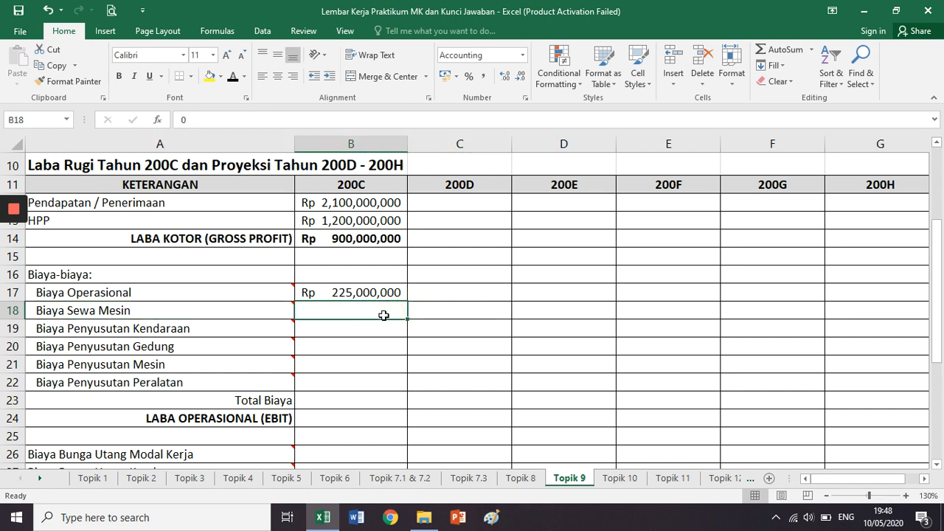
{"action": "left_click", "coordinate": [280, 307]}
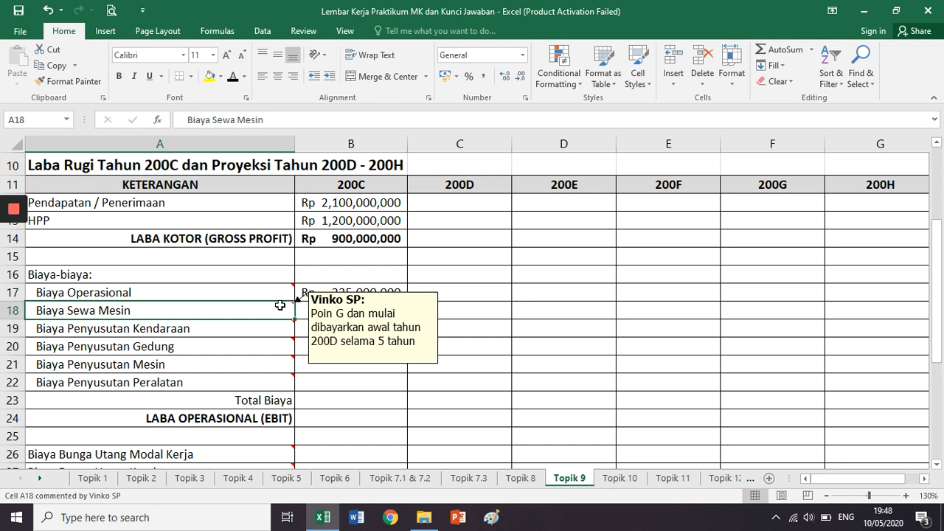
Look over the Tugas 8.1 machine loan tables on Topik 8 across columns B to H.
{"action": "left_click", "coordinate": [509, 480]}
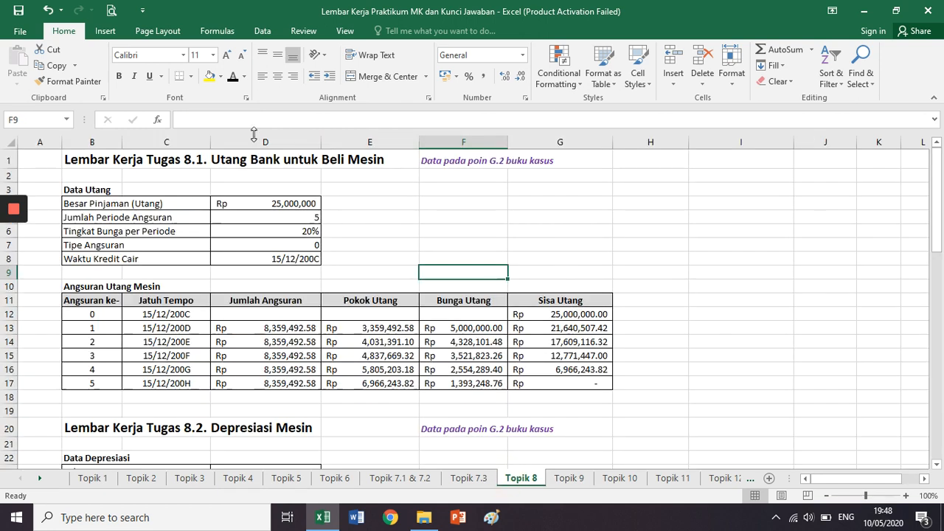
{"action": "left_click", "coordinate": [110, 142]}
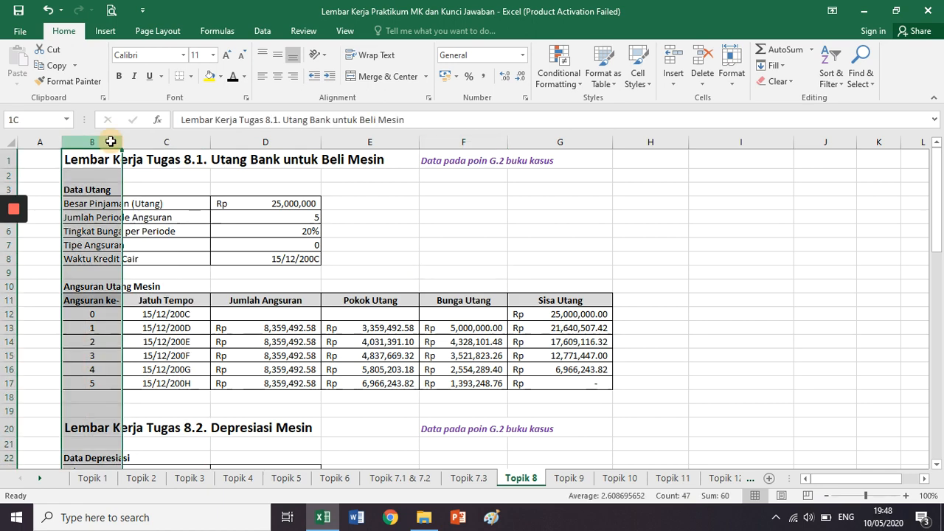
{"action": "left_click_drag", "start_coordinate": [111, 142], "coordinate": [649, 211]}
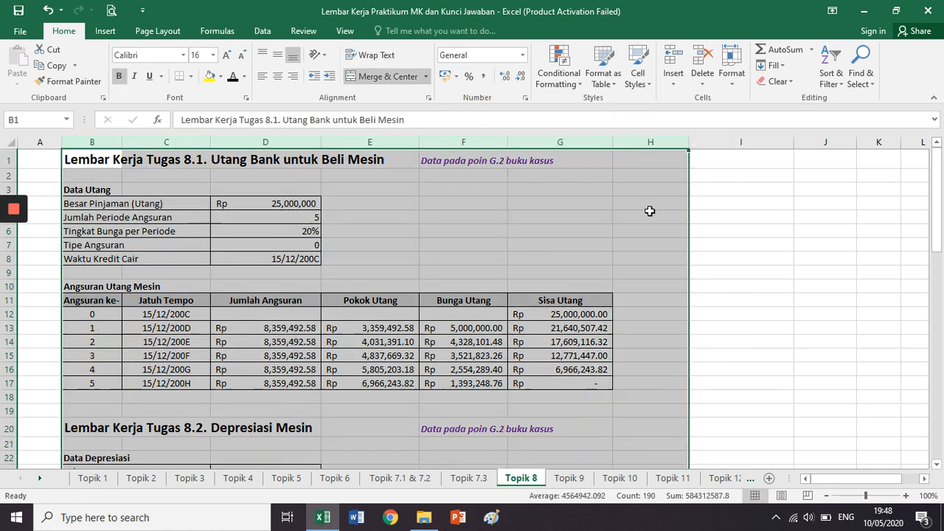
{"action": "left_click", "coordinate": [650, 212]}
Back on Topik 9, reread the Biaya Sewa Mesin comment and reveal the hidden 200C value in B18 with a black font colour.
{"action": "left_click", "coordinate": [569, 477]}
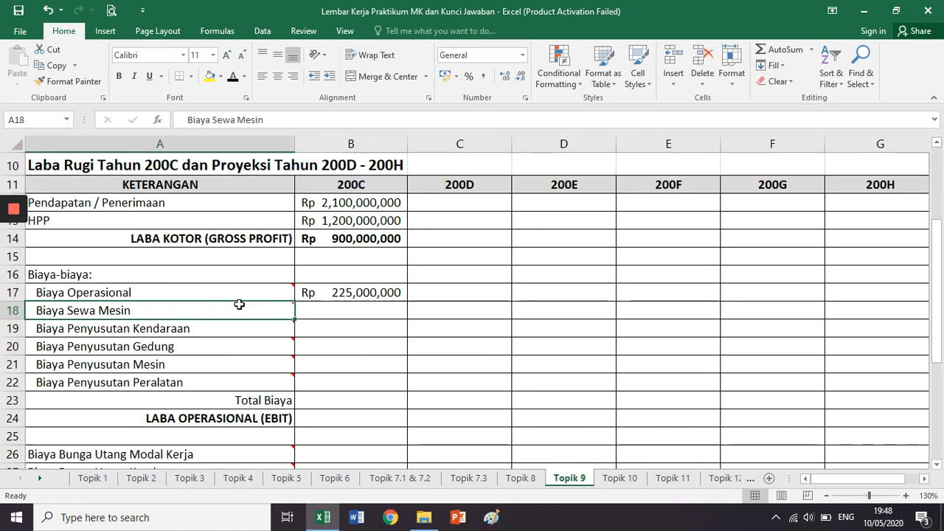
{"action": "mouse_move", "coordinate": [242, 312]}
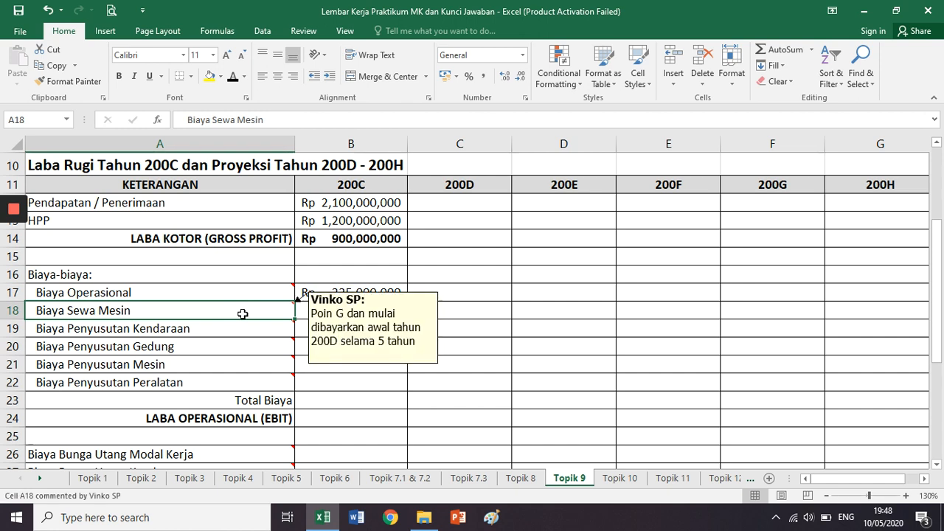
{"action": "left_click", "coordinate": [482, 140]}
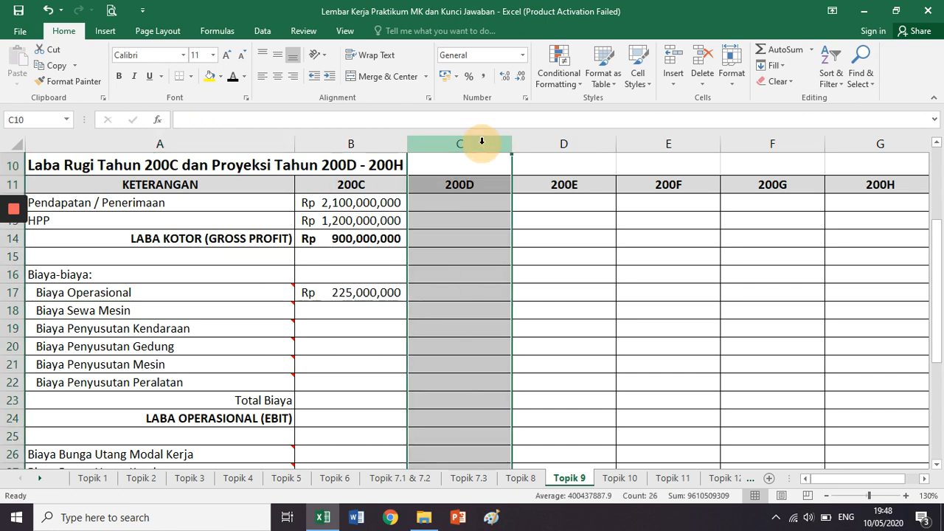
{"action": "left_click", "coordinate": [332, 311]}
{"action": "left_click", "coordinate": [233, 77]}
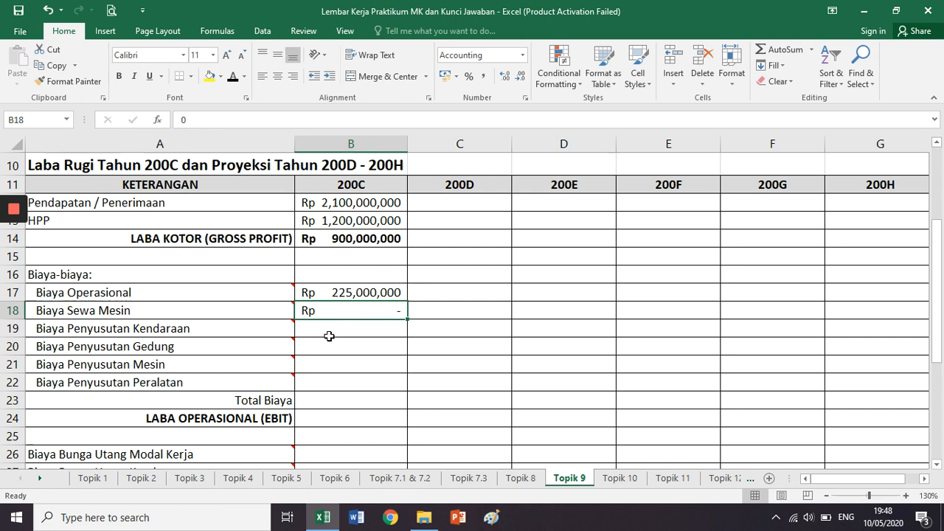
{"action": "left_click", "coordinate": [348, 141]}
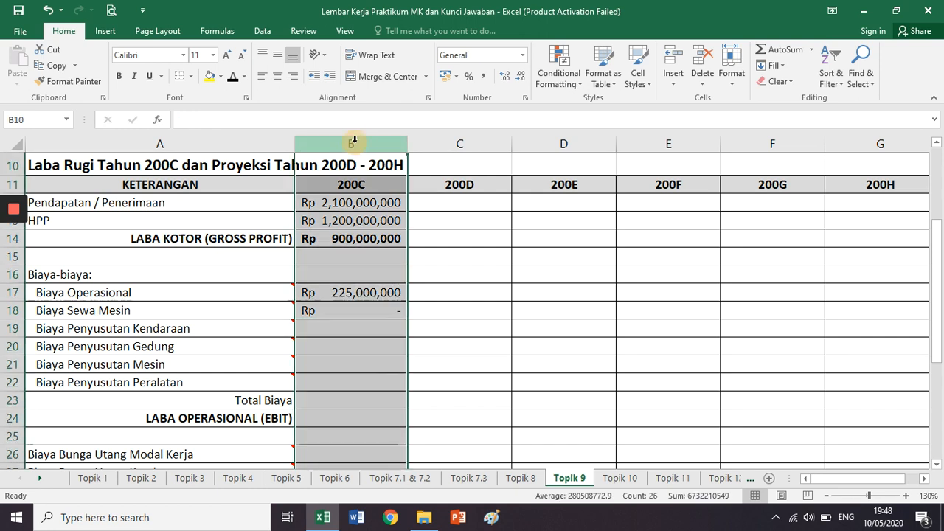
{"action": "left_click", "coordinate": [339, 307]}
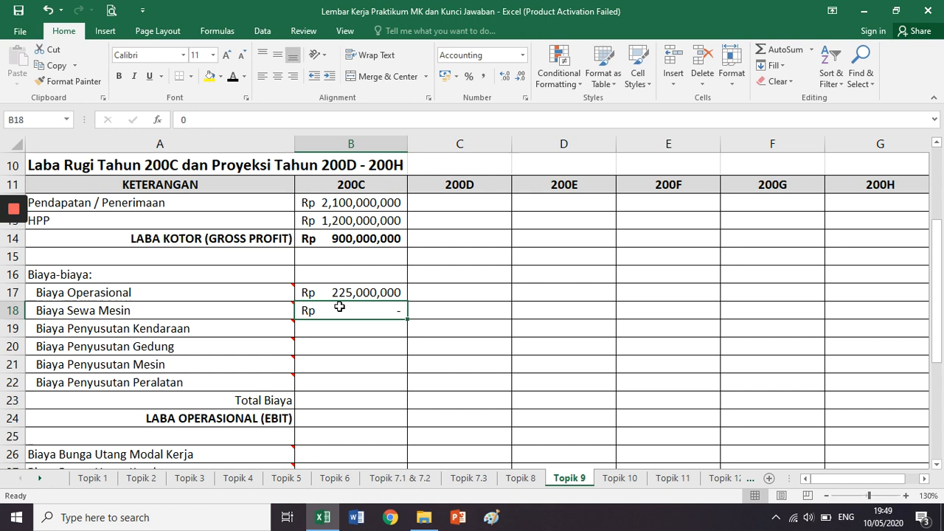
Read the comments on the four Biaya Penyusutan rows and highlight their labels in A19:A22.
{"action": "left_click", "coordinate": [255, 331]}
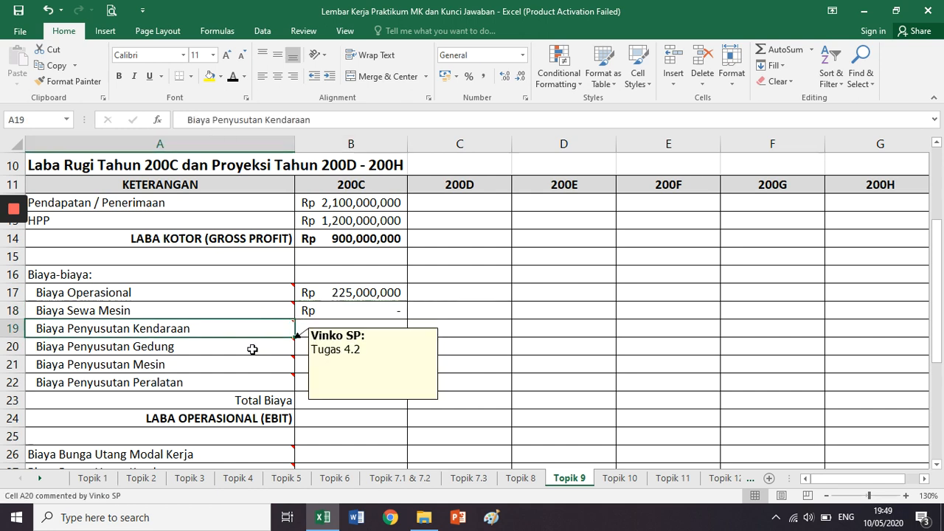
{"action": "left_click", "coordinate": [252, 349]}
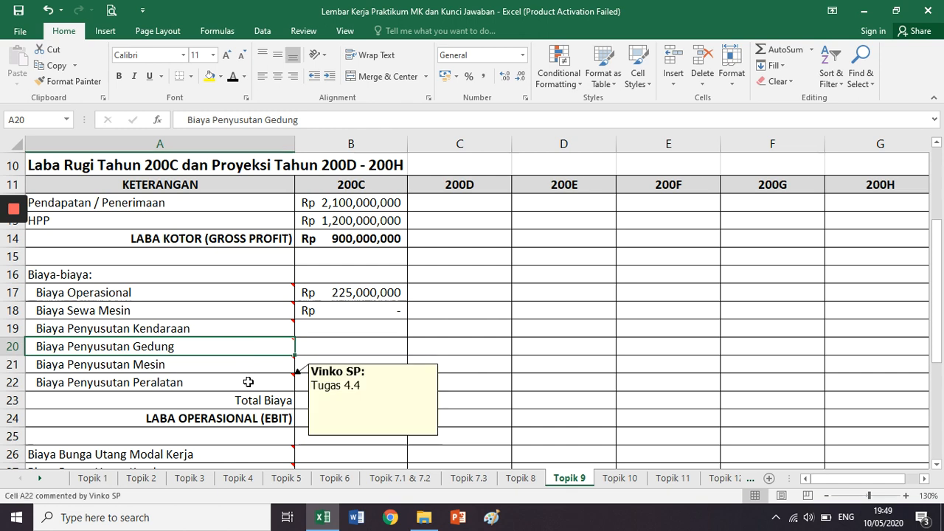
{"action": "left_click", "coordinate": [249, 382]}
{"action": "left_click", "coordinate": [243, 364]}
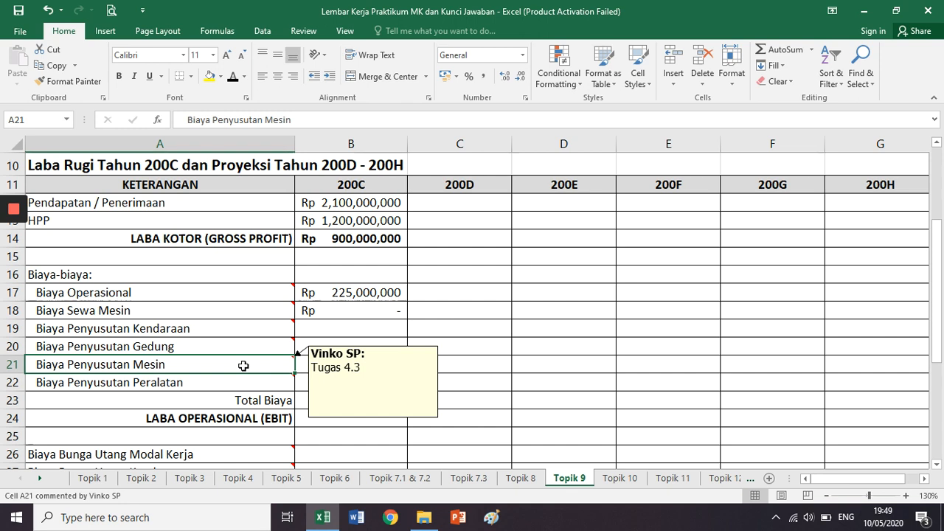
{"action": "left_click", "coordinate": [244, 328]}
{"action": "left_click_drag", "start_coordinate": [244, 329], "coordinate": [243, 379]}
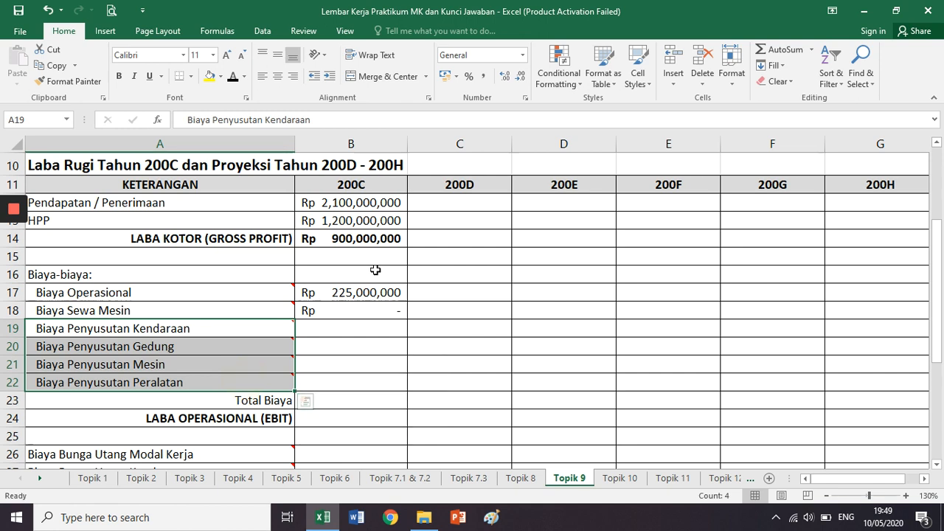
On Topik 4, go through the Tugas 4.1 to 4.4 depreciation sections for vehicles, buildings, machines and office equipment.
{"action": "left_click", "coordinate": [256, 480]}
{"action": "scroll", "coordinate": [334, 319], "scroll_direction": "up", "scroll_amount": 12}
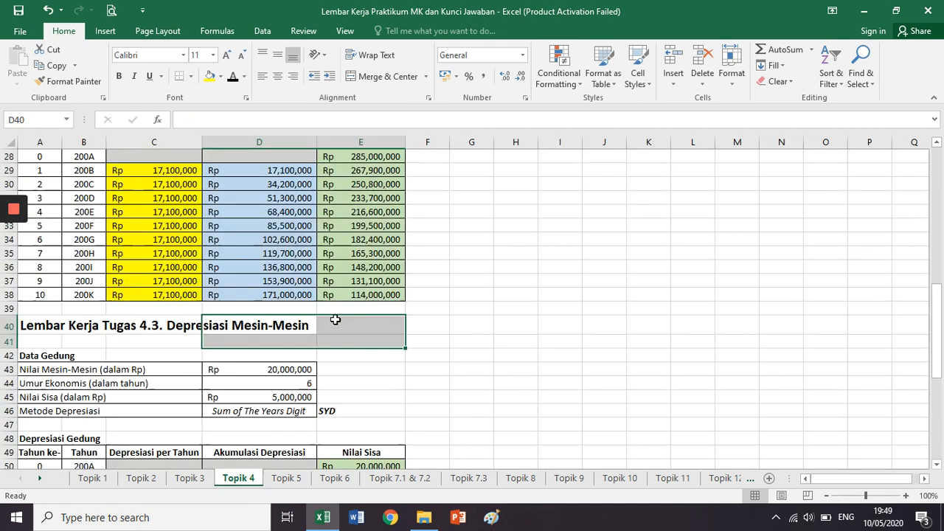
{"action": "left_click", "coordinate": [259, 161]}
{"action": "scroll", "coordinate": [262, 177], "scroll_direction": "down", "scroll_amount": 5}
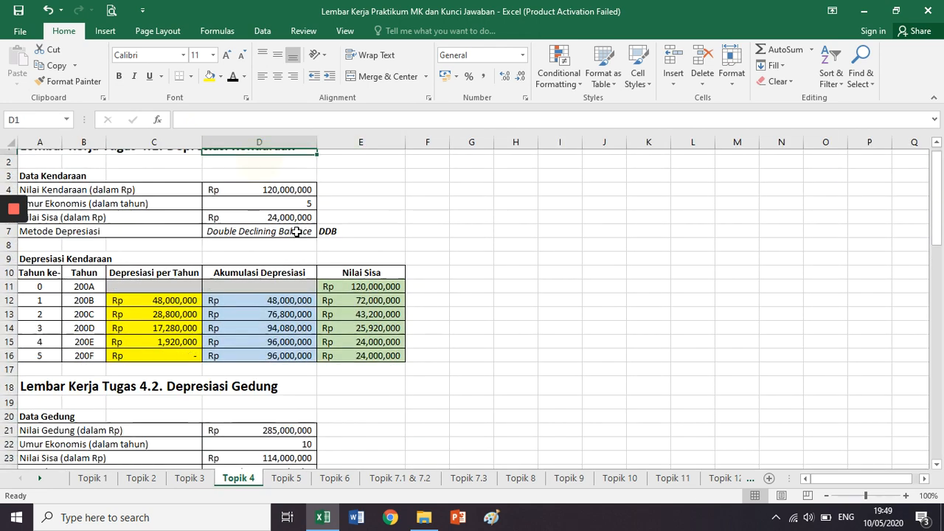
{"action": "left_click", "coordinate": [264, 187]}
{"action": "scroll", "coordinate": [263, 187], "scroll_direction": "down", "scroll_amount": 6}
{"action": "left_click", "coordinate": [270, 242]}
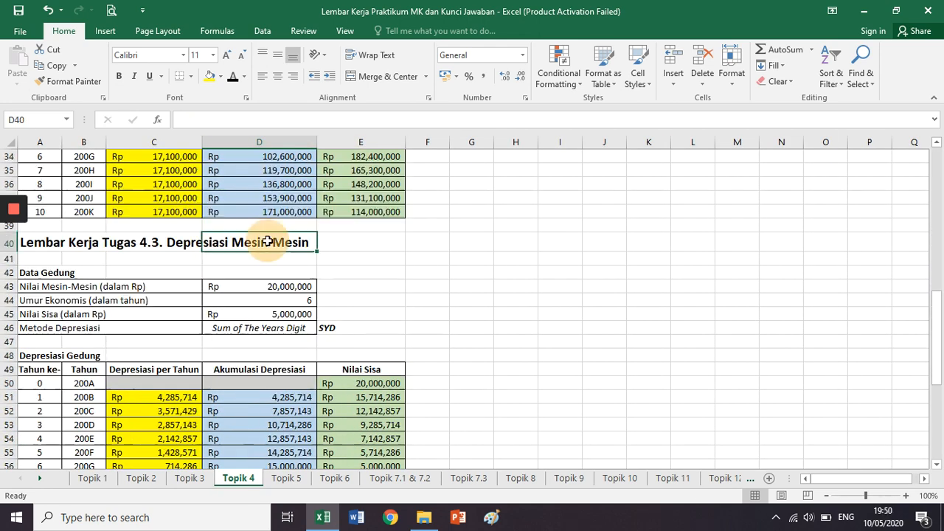
{"action": "scroll", "coordinate": [270, 242], "scroll_direction": "down", "scroll_amount": 7}
{"action": "left_click", "coordinate": [270, 193]}
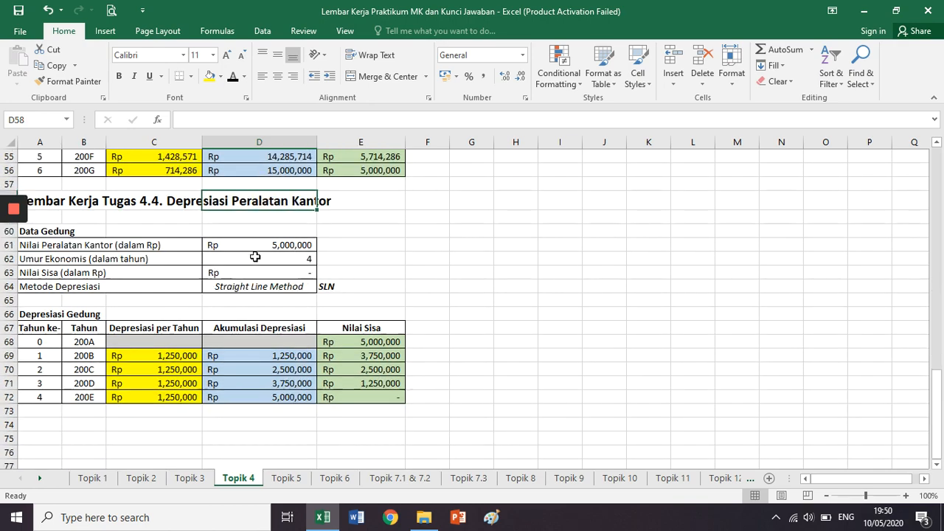
Compare the Depresiasi per Tahun, Akumulasi Depresiasi and Nilai Sisa columns, ending on Depresiasi per Tahun as the income statement source.
{"action": "scroll", "coordinate": [254, 256], "scroll_direction": "up", "scroll_amount": 5}
{"action": "scroll", "coordinate": [255, 256], "scroll_direction": "up", "scroll_amount": 13}
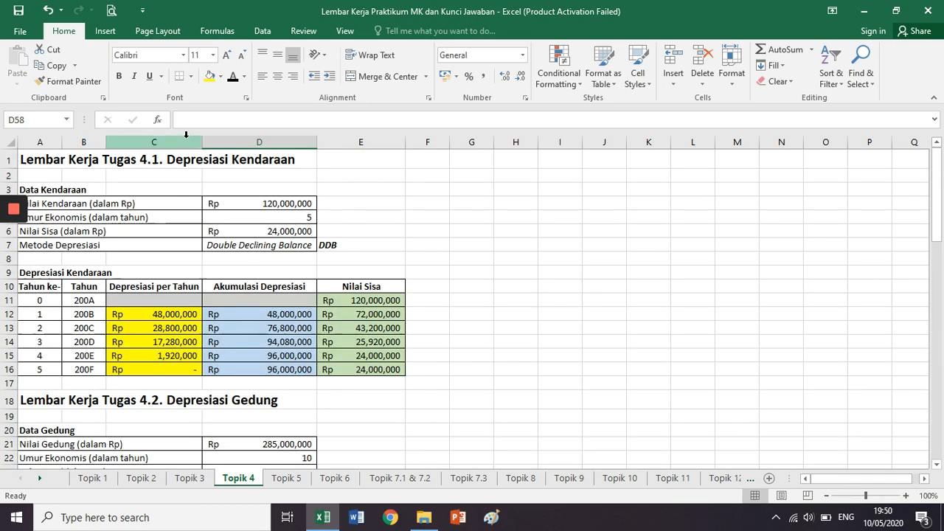
{"action": "left_click", "coordinate": [179, 138]}
{"action": "left_click_drag", "start_coordinate": [180, 138], "coordinate": [336, 152]}
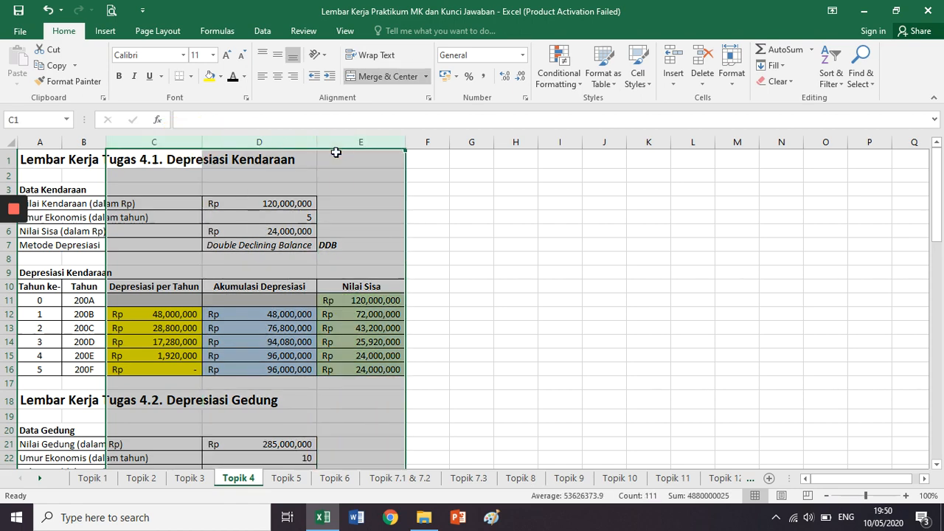
{"action": "scroll", "coordinate": [170, 180], "scroll_direction": "down", "scroll_amount": 1}
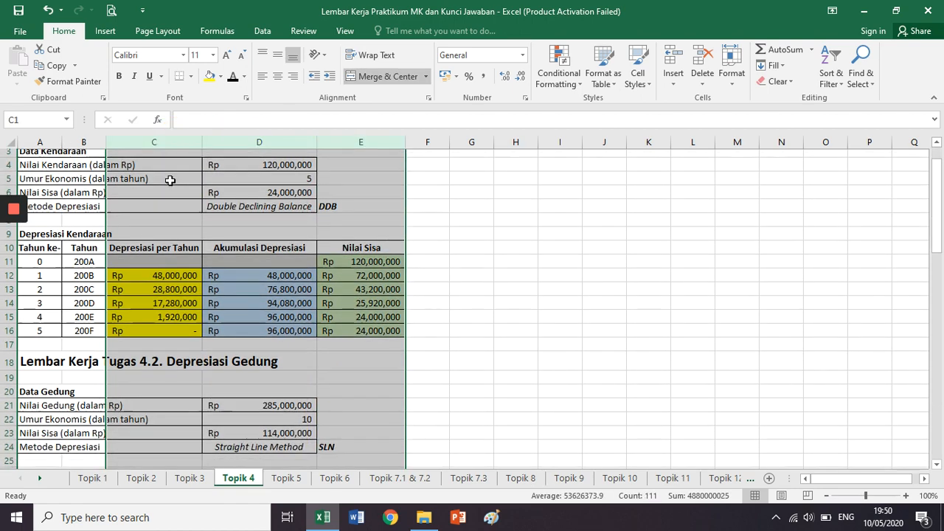
{"action": "left_click", "coordinate": [168, 139]}
{"action": "left_click", "coordinate": [251, 141]}
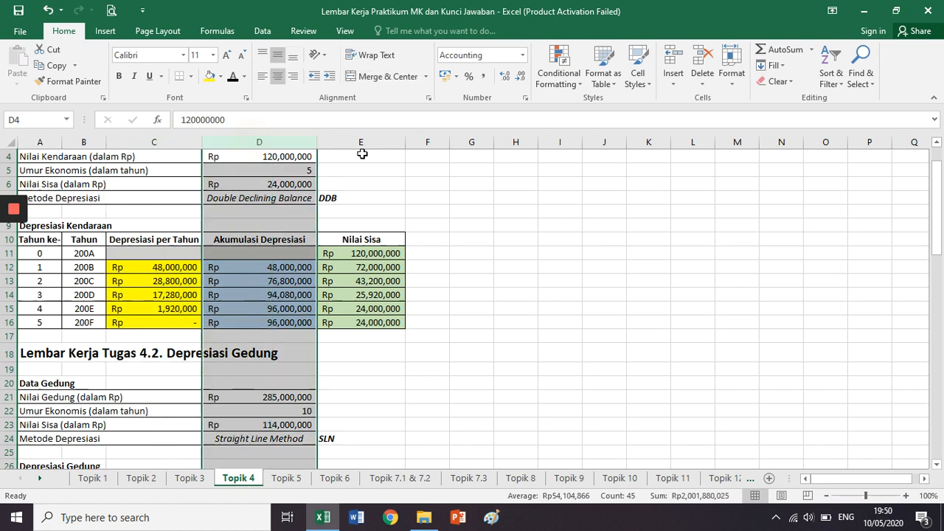
{"action": "left_click", "coordinate": [365, 141]}
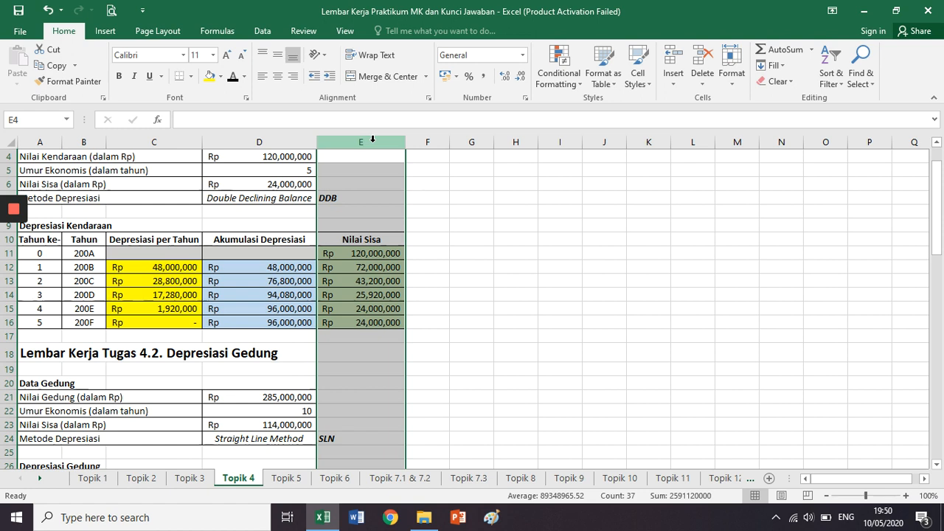
{"action": "left_click", "coordinate": [285, 135]}
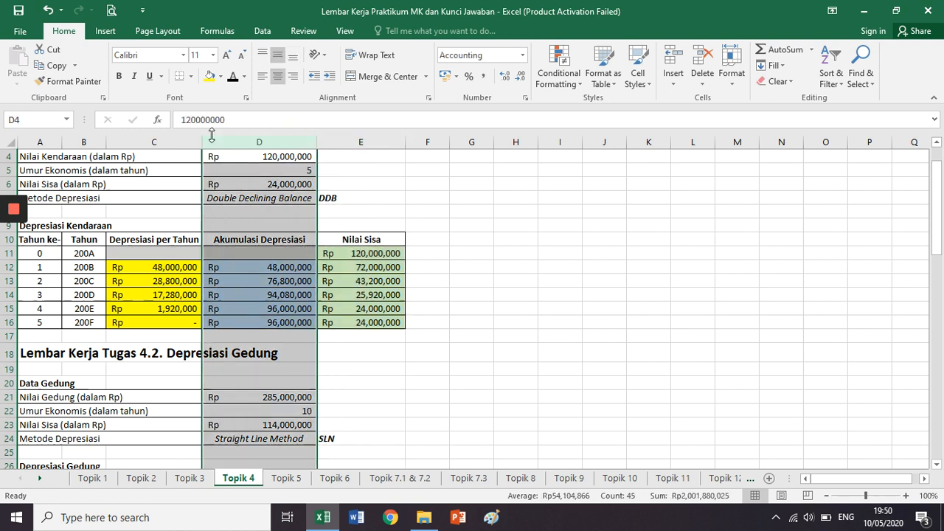
{"action": "left_click", "coordinate": [188, 135]}
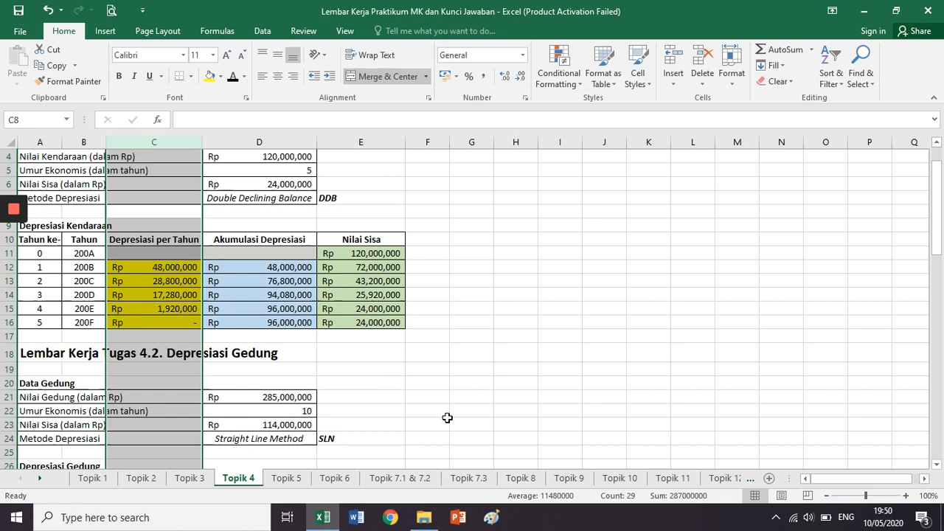
Return to Topik 9 and point out the Biaya Penyusutan Kendaraan row and the 200C column.
{"action": "left_click", "coordinate": [570, 478]}
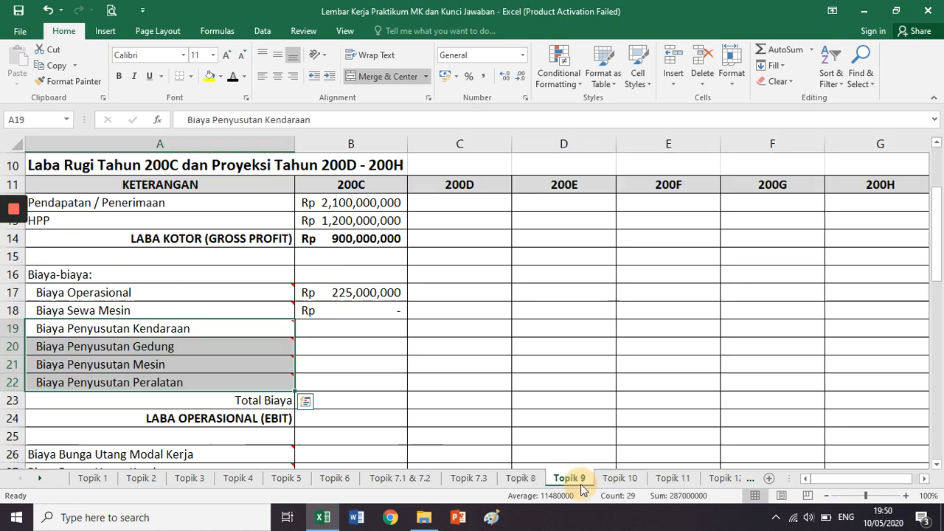
{"action": "left_click", "coordinate": [317, 304]}
{"action": "left_click", "coordinate": [238, 332]}
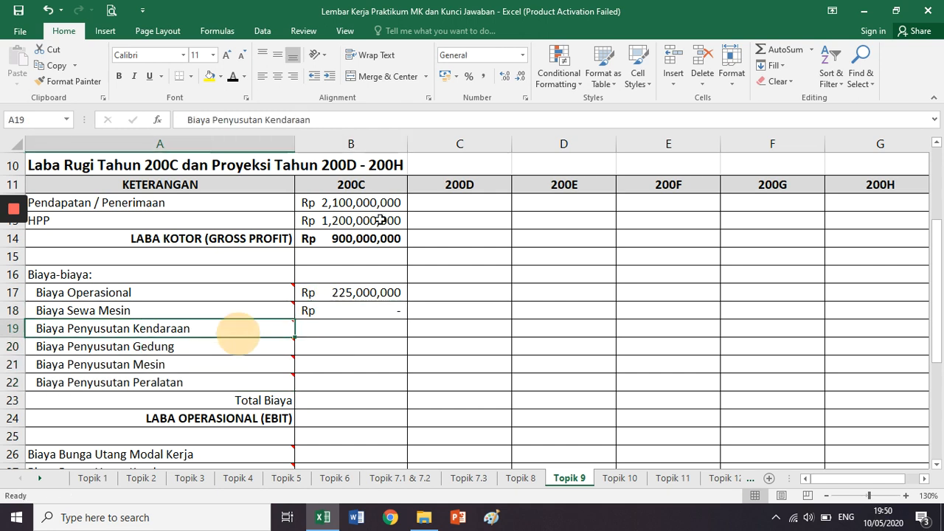
{"action": "left_click", "coordinate": [381, 146]}
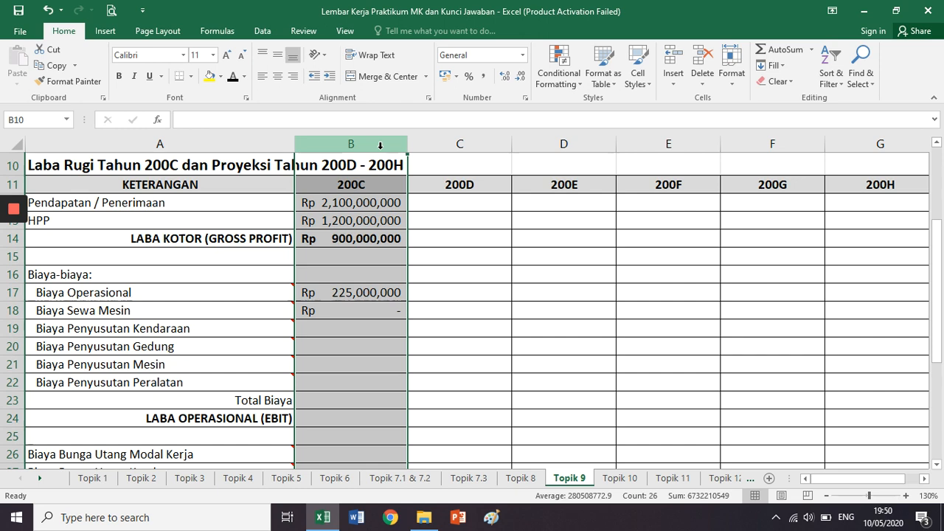
On Topik 4, highlight the 200C yearly depreciation entries in the Tugas 4.1 vehicle and Tugas 4.2 building tables.
{"action": "left_click", "coordinate": [233, 478]}
{"action": "left_click", "coordinate": [142, 288]}
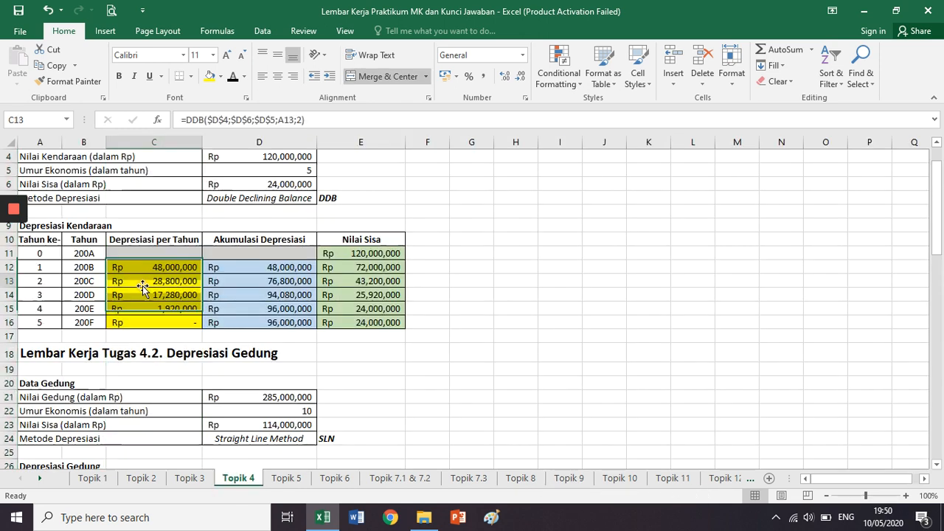
{"action": "left_click_drag", "start_coordinate": [92, 283], "coordinate": [158, 281]}
{"action": "scroll", "coordinate": [181, 285], "scroll_direction": "up", "scroll_amount": 1}
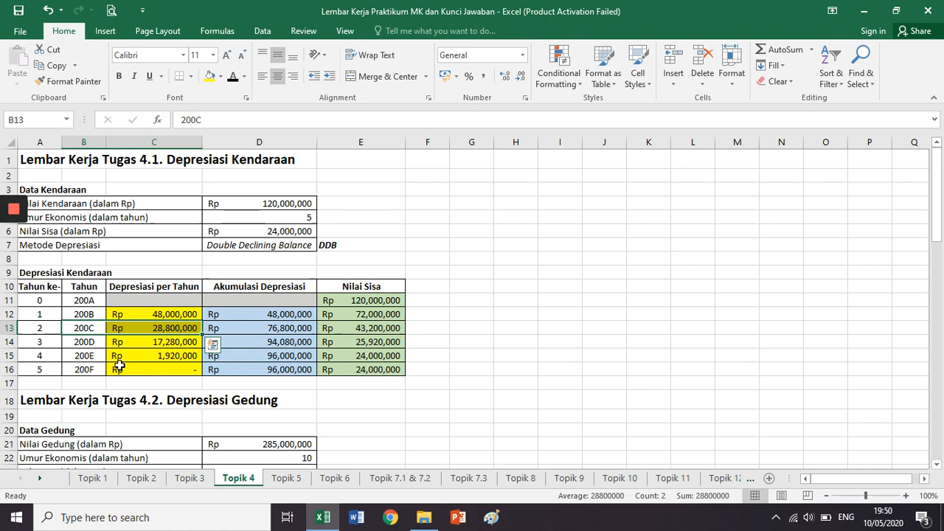
{"action": "scroll", "coordinate": [119, 364], "scroll_direction": "down", "scroll_amount": 6}
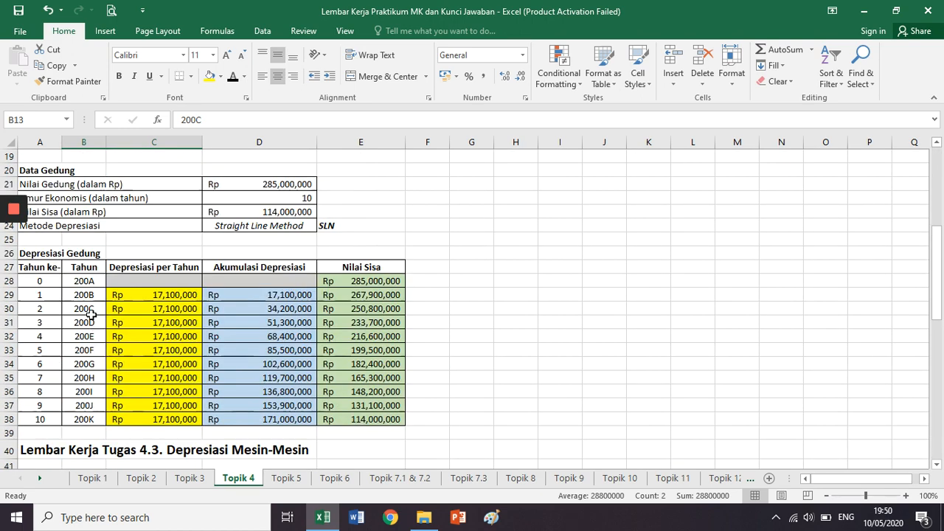
{"action": "left_click", "coordinate": [89, 312]}
{"action": "left_click_drag", "start_coordinate": [89, 311], "coordinate": [137, 312]}
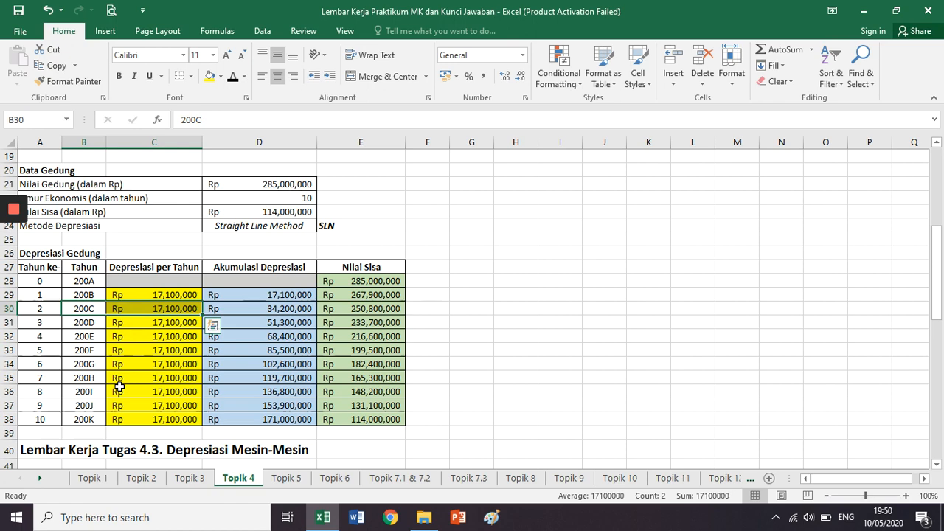
Highlight the 200C yearly depreciation entries in the Tugas 4.3 machine and Tugas 4.4 office equipment tables, and return to Tugas 4.1.
{"action": "scroll", "coordinate": [119, 387], "scroll_direction": "down", "scroll_amount": 6}
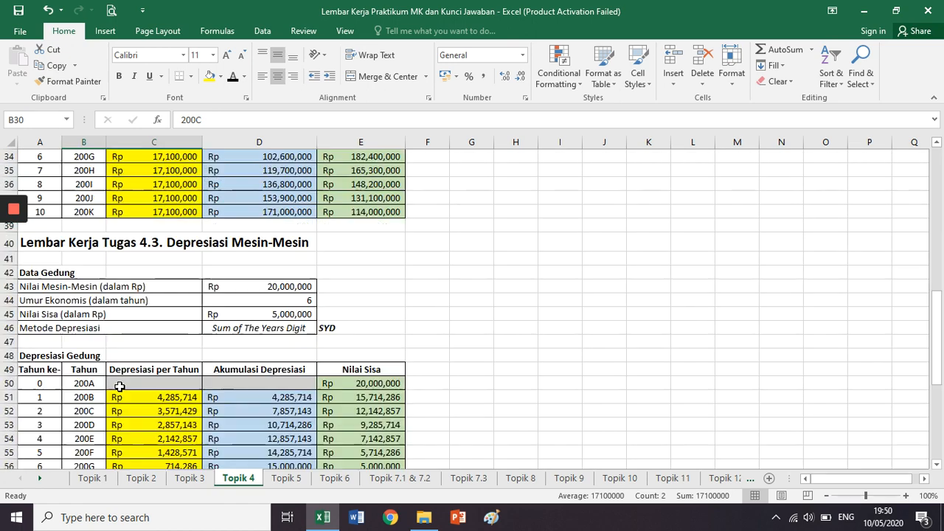
{"action": "scroll", "coordinate": [119, 387], "scroll_direction": "down", "scroll_amount": 1}
{"action": "left_click_drag", "start_coordinate": [85, 328], "coordinate": [141, 329]}
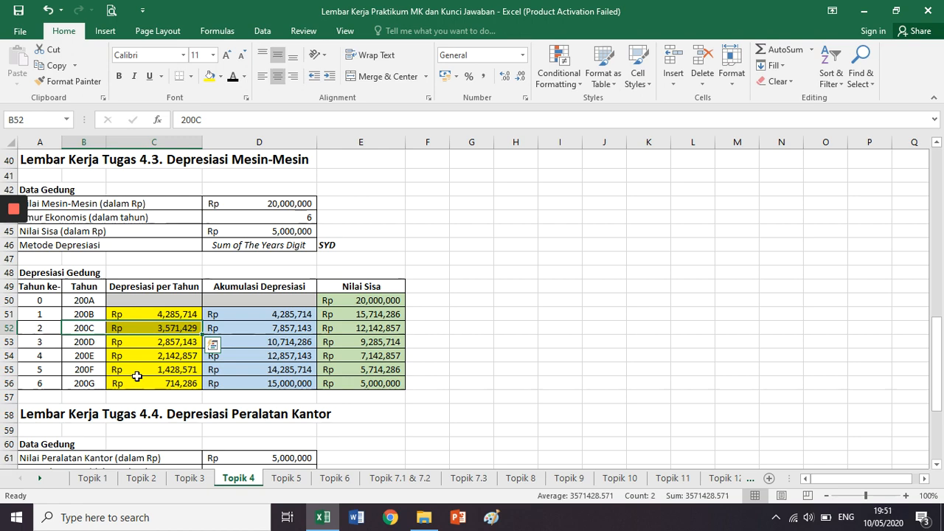
{"action": "scroll", "coordinate": [138, 377], "scroll_direction": "down", "scroll_amount": 6}
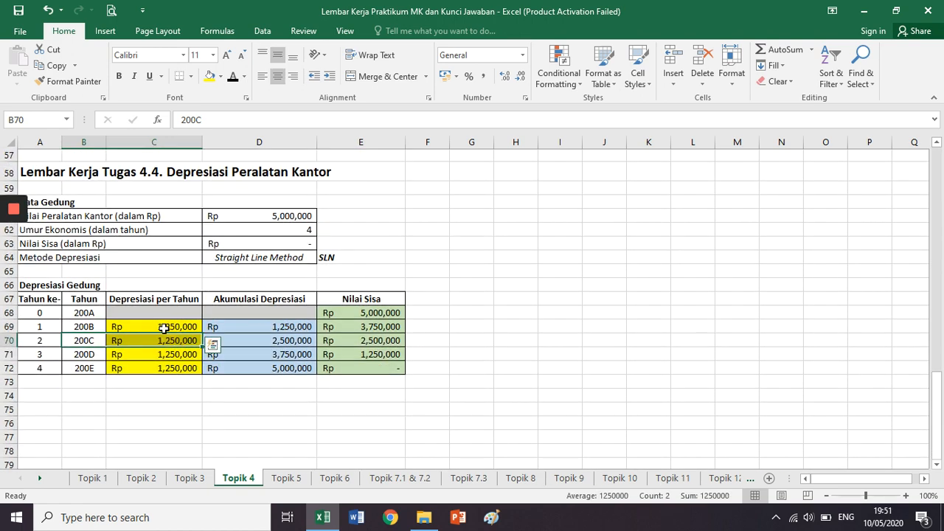
{"action": "scroll", "coordinate": [164, 328], "scroll_direction": "up", "scroll_amount": 19}
{"action": "left_click", "coordinate": [432, 270]}
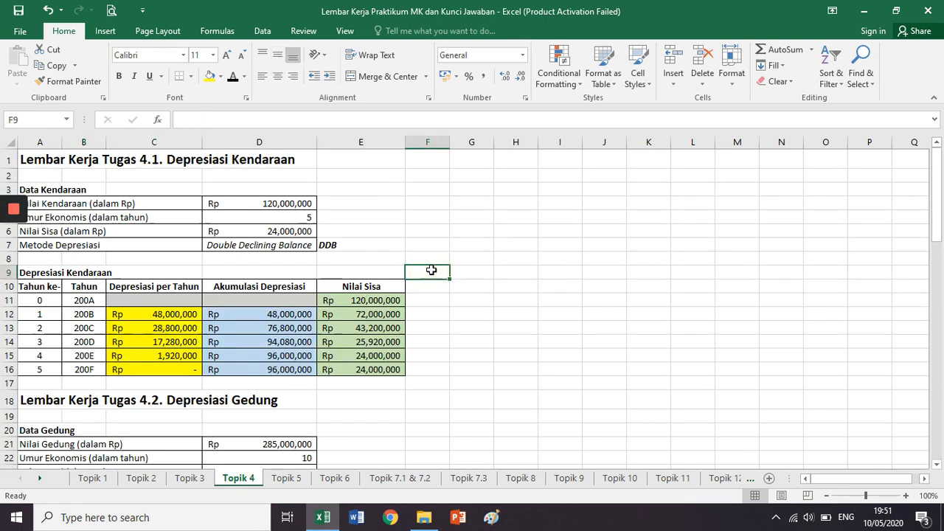
On Topik 9, reveal the four 200C depreciation costs (Kendaraan, Gedung, Mesin, Peralatan) by changing their font colour to black.
{"action": "left_click", "coordinate": [569, 478]}
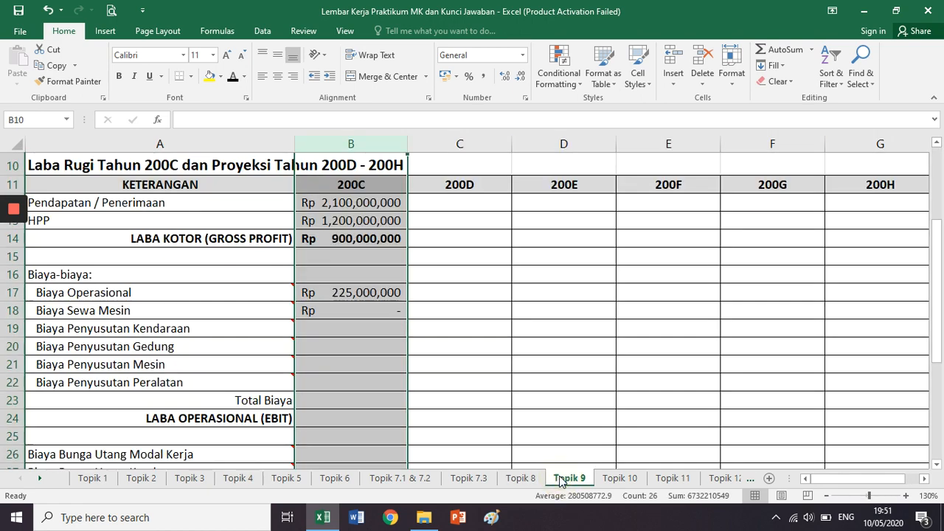
{"action": "left_click", "coordinate": [346, 329]}
{"action": "key", "text": "shift+Down"}
{"action": "key", "text": "shift+Down"}
{"action": "key", "text": "shift+Down"}
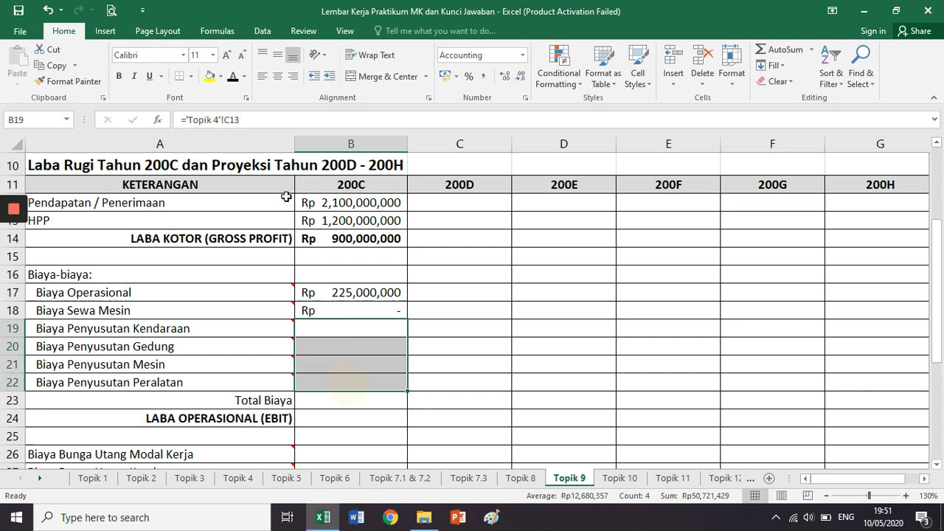
{"action": "left_click", "coordinate": [233, 76]}
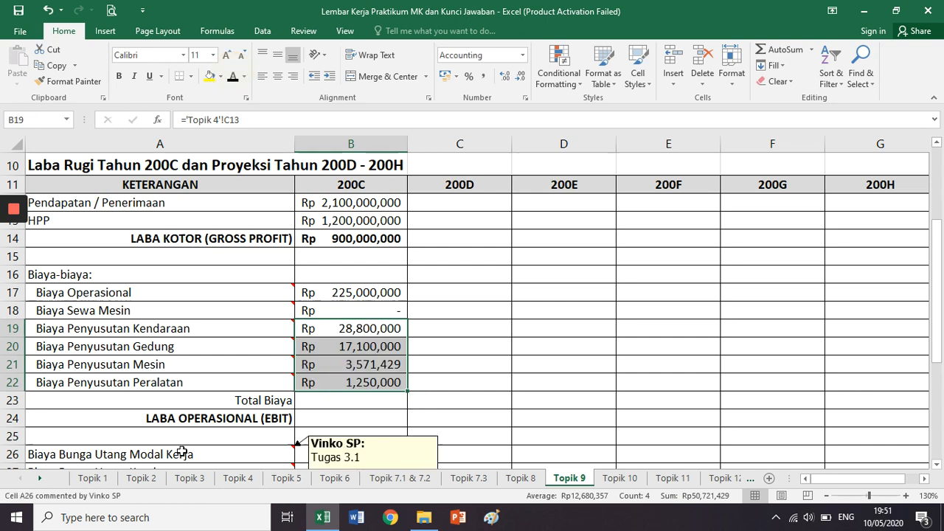
{"action": "left_click", "coordinate": [212, 339]}
Point out the 200D projection column and the Biaya Penyusutan Gedung row.
{"action": "left_click", "coordinate": [461, 186]}
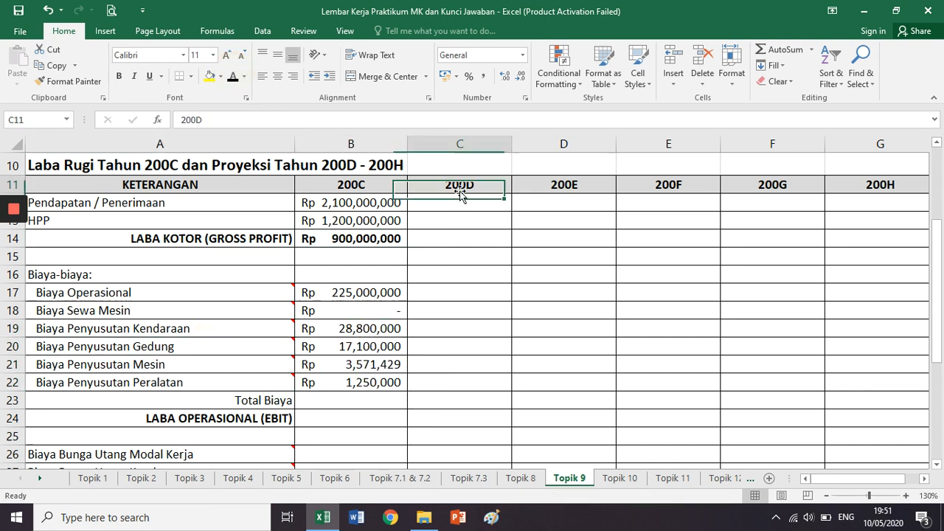
{"action": "left_click", "coordinate": [463, 167]}
{"action": "key", "text": "ctrl+shift+Down"}
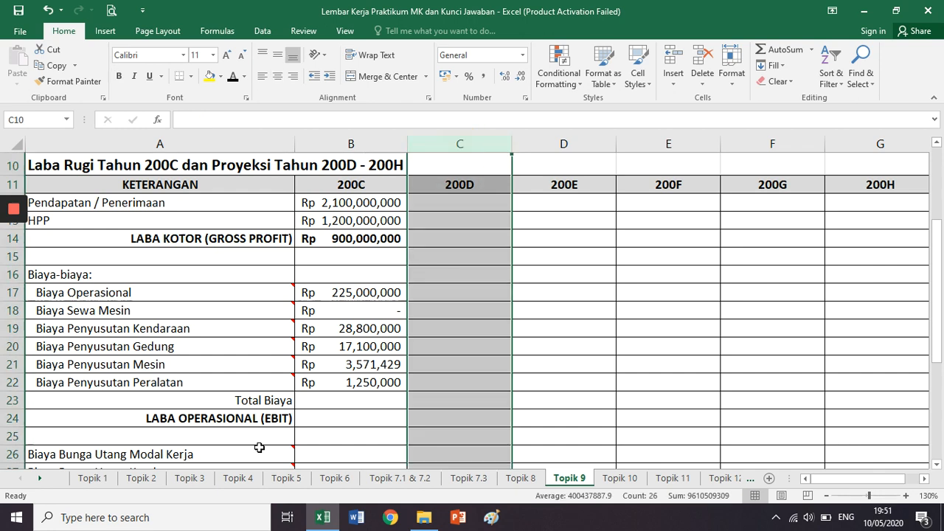
{"action": "left_click", "coordinate": [281, 347]}
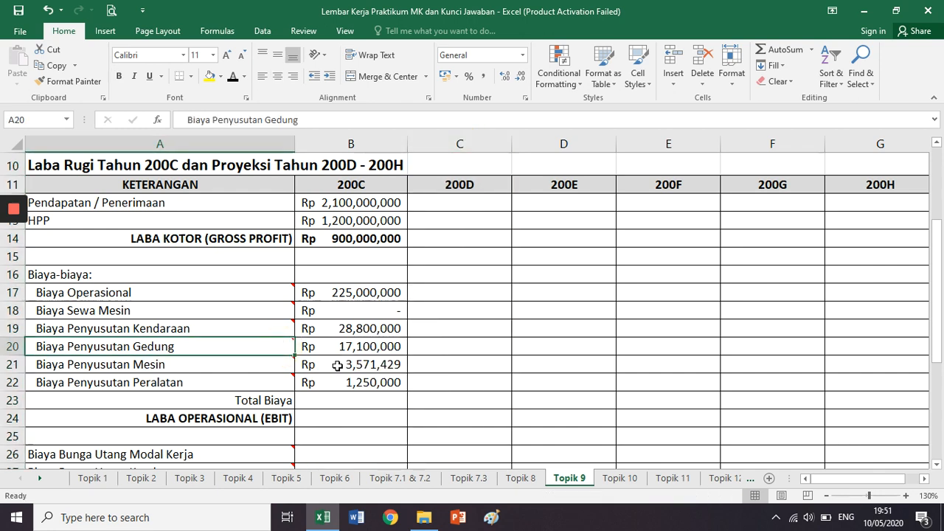
On Topik 4, point out the Nilai Sisa column and highlight the 200E depreciation figures in the Tugas 4.1 vehicle table.
{"action": "left_click", "coordinate": [238, 477]}
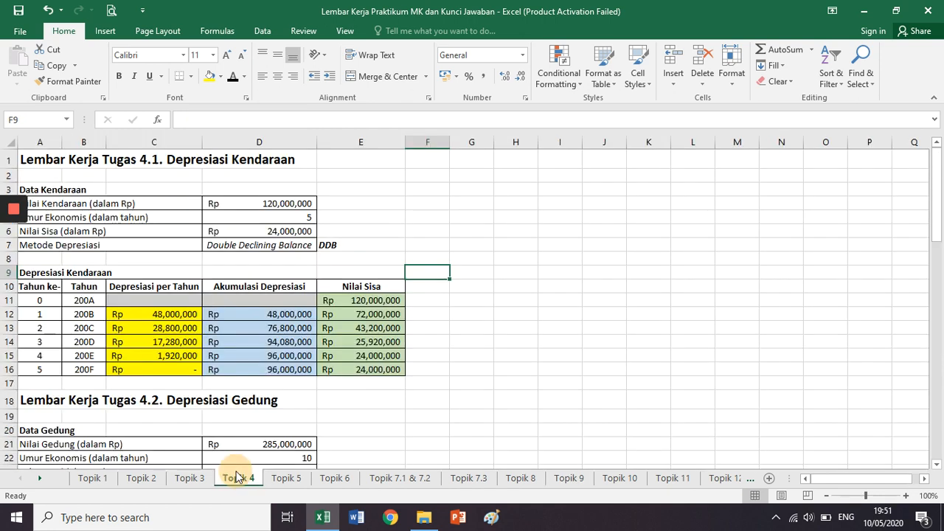
{"action": "left_click", "coordinate": [373, 396]}
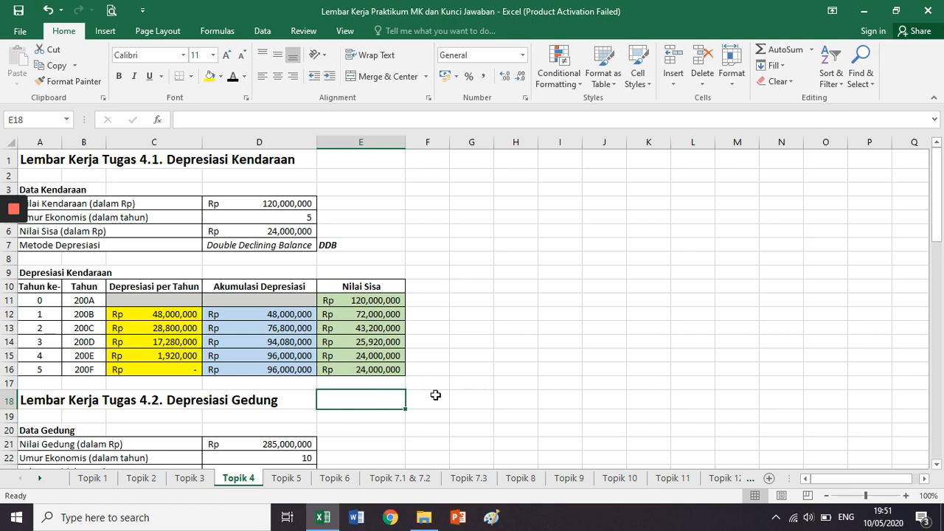
{"action": "left_click", "coordinate": [375, 141]}
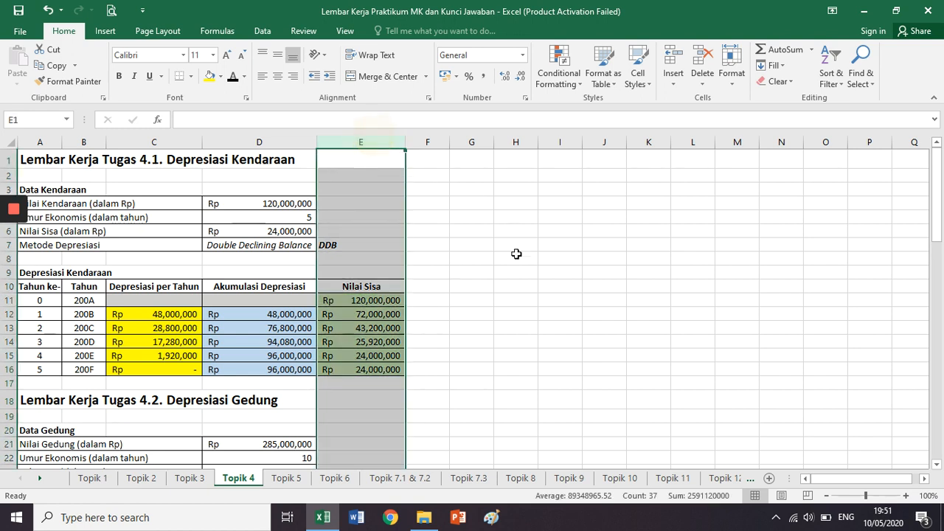
{"action": "left_click", "coordinate": [483, 291]}
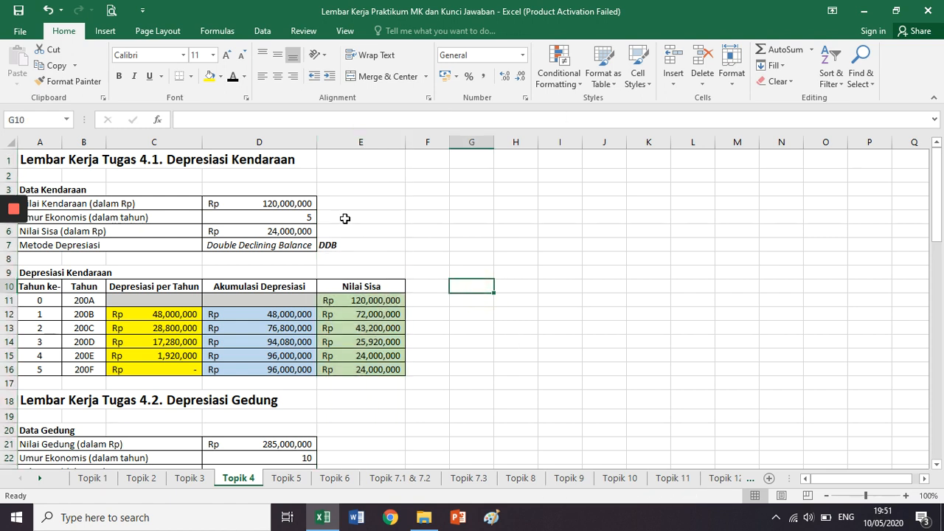
{"action": "left_click", "coordinate": [345, 216]}
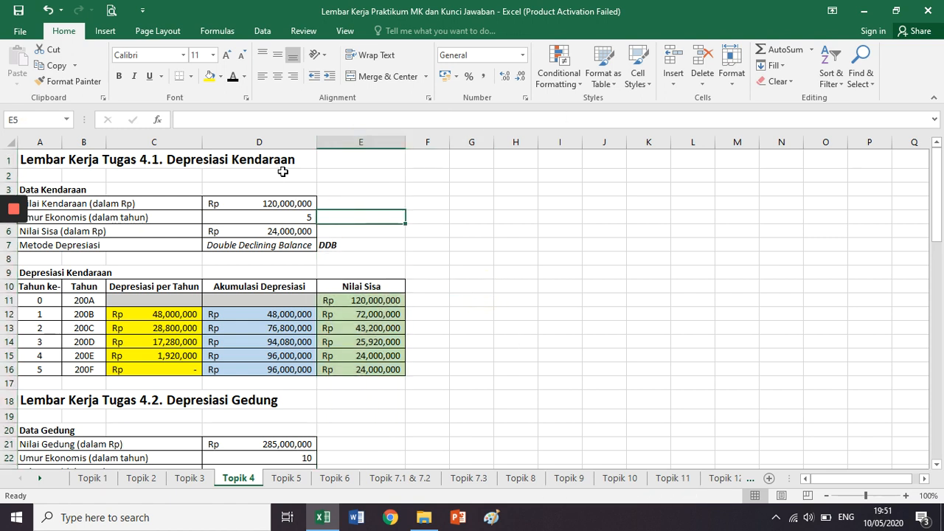
{"action": "scroll", "coordinate": [279, 179], "scroll_direction": "down", "scroll_amount": 2}
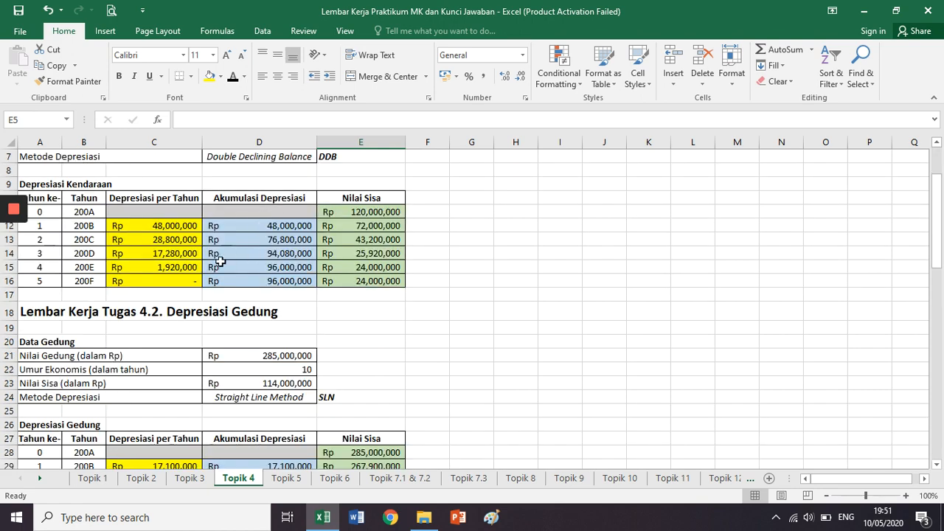
{"action": "left_click", "coordinate": [195, 272]}
{"action": "scroll", "coordinate": [194, 280], "scroll_direction": "up", "scroll_amount": 1}
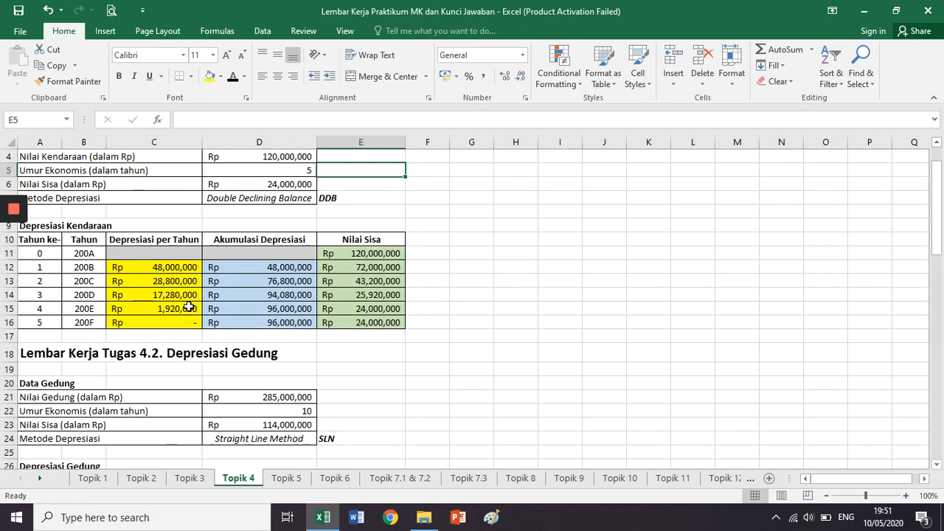
{"action": "left_click_drag", "start_coordinate": [190, 307], "coordinate": [354, 309]}
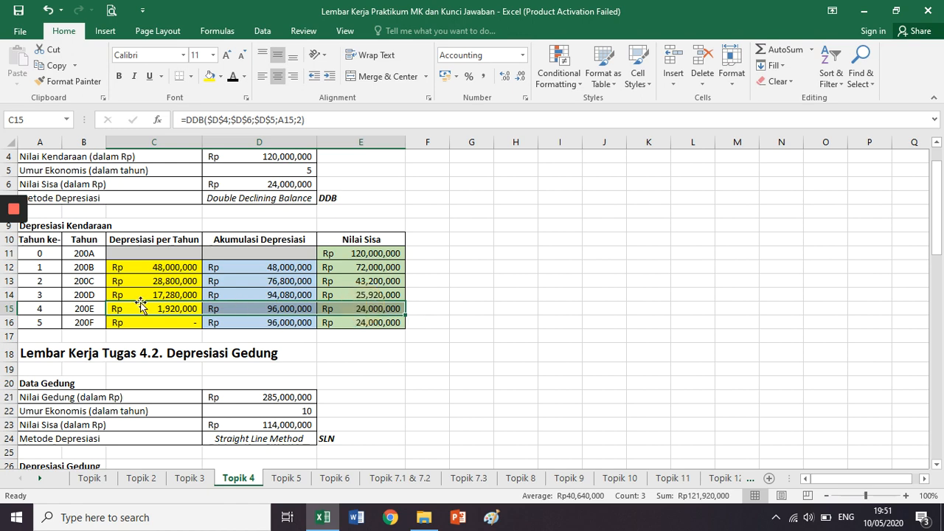
Highlight the final-year rows: 200K in the Tugas 4.2 building table and 200G in the Tugas 4.3 machine table.
{"action": "scroll", "coordinate": [304, 283], "scroll_direction": "down", "scroll_amount": 5}
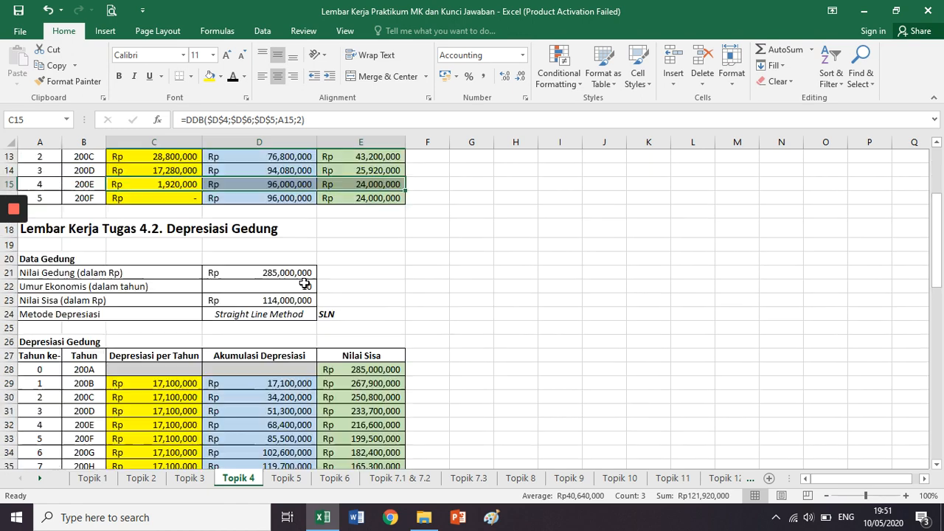
{"action": "scroll", "coordinate": [304, 283], "scroll_direction": "down", "scroll_amount": 1}
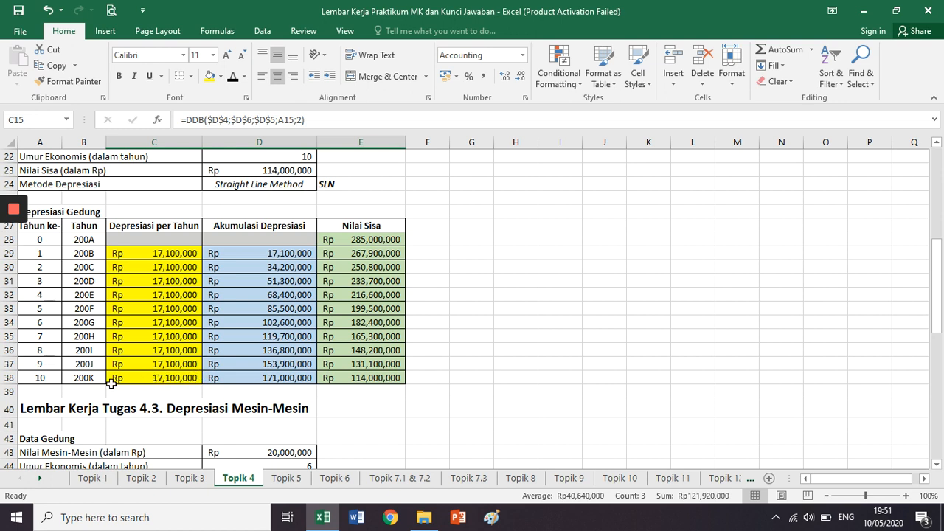
{"action": "left_click_drag", "start_coordinate": [98, 380], "coordinate": [352, 375]}
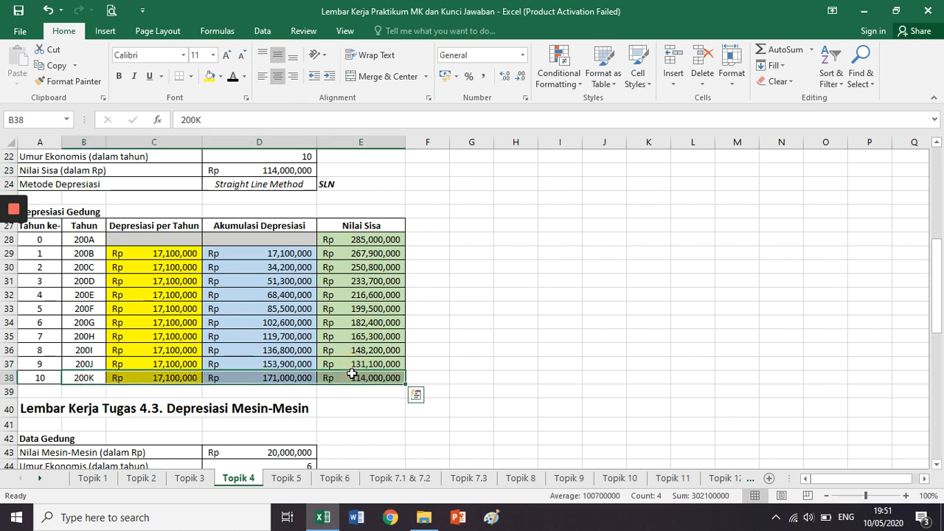
{"action": "scroll", "coordinate": [352, 375], "scroll_direction": "down", "scroll_amount": 5}
{"action": "scroll", "coordinate": [293, 438], "scroll_direction": "down", "scroll_amount": 1}
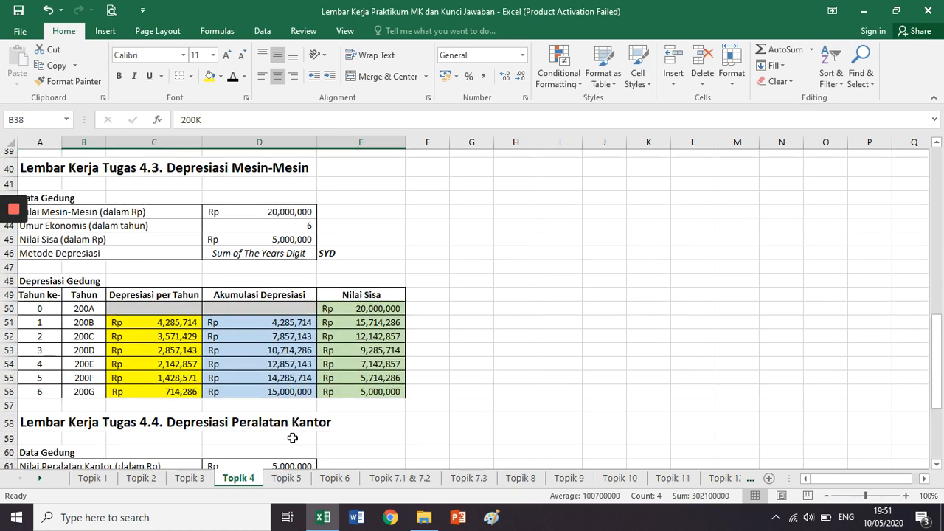
{"action": "left_click", "coordinate": [92, 386]}
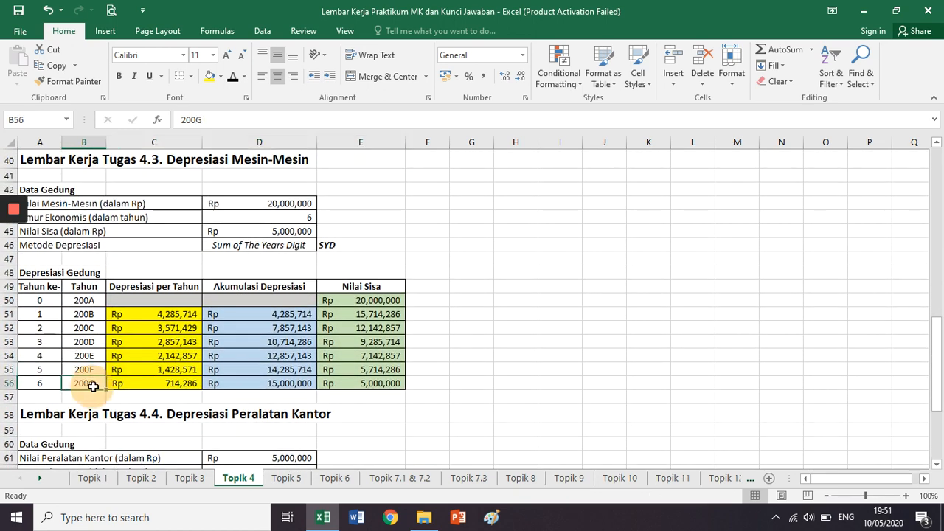
{"action": "left_click_drag", "start_coordinate": [94, 386], "coordinate": [345, 387]}
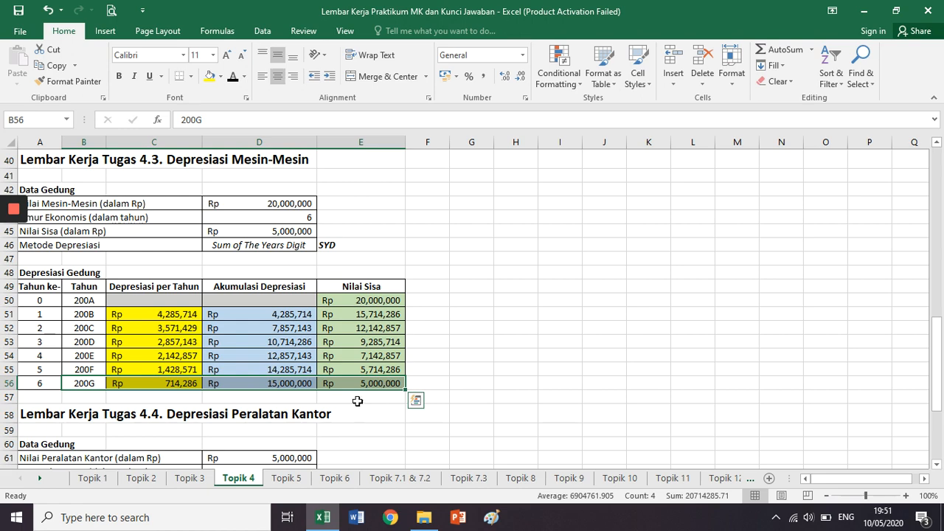
Highlight the final-year 200E row in the Tugas 4.4 office equipment table and return to Tugas 4.1.
{"action": "scroll", "coordinate": [255, 362], "scroll_direction": "down", "scroll_amount": 6}
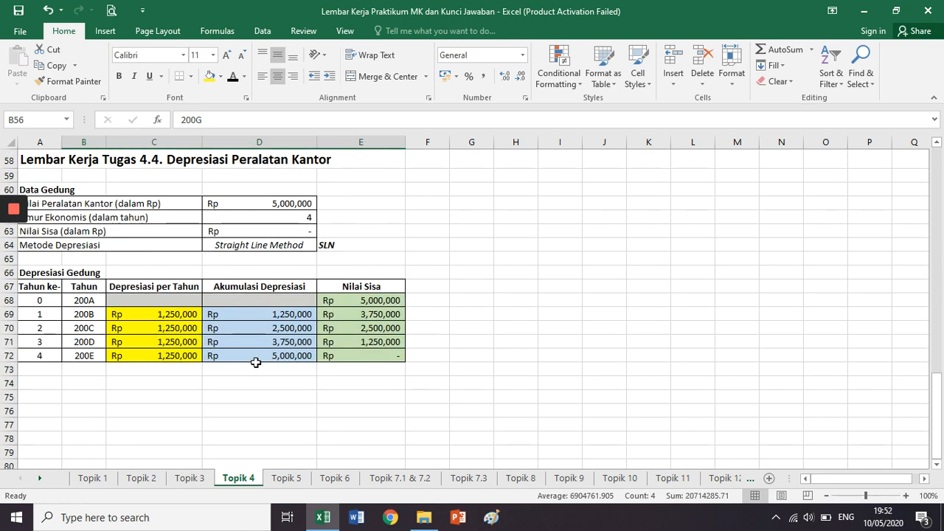
{"action": "left_click", "coordinate": [98, 358]}
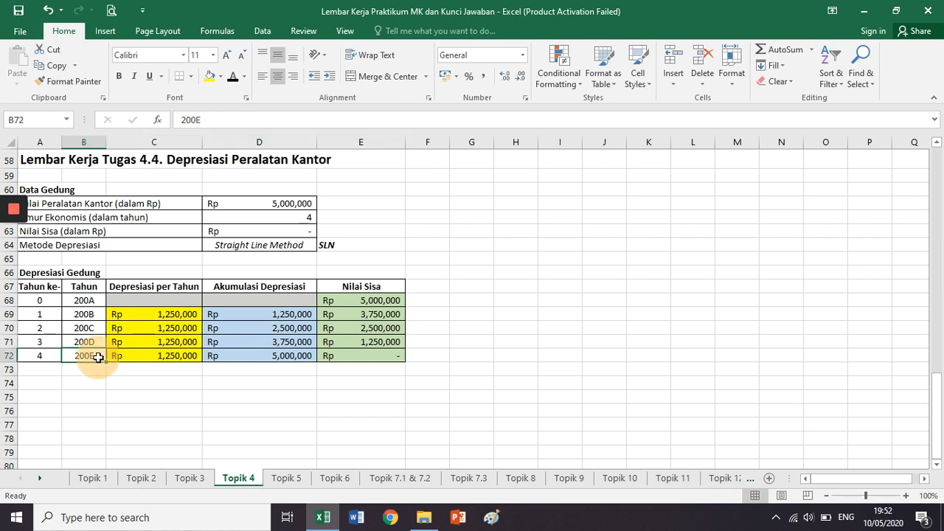
{"action": "left_click_drag", "start_coordinate": [98, 358], "coordinate": [355, 356]}
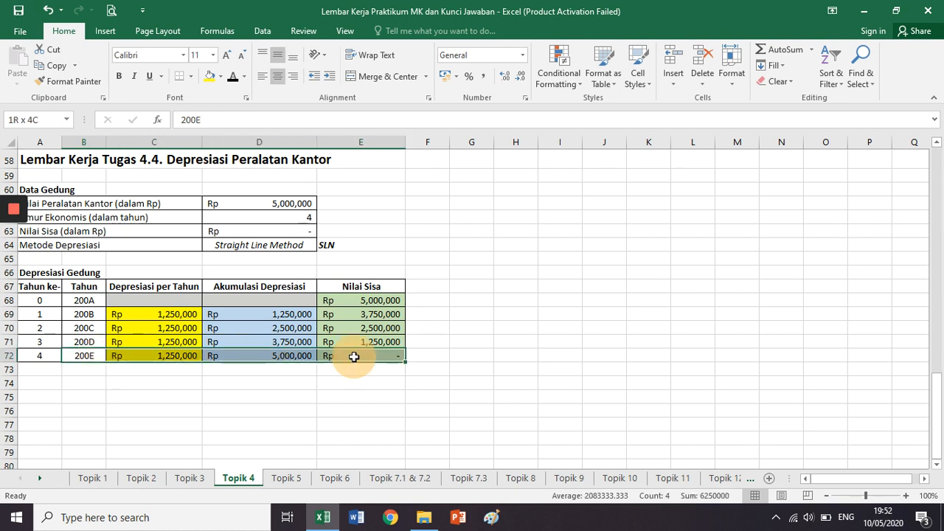
{"action": "left_click", "coordinate": [457, 269]}
{"action": "scroll", "coordinate": [458, 268], "scroll_direction": "up", "scroll_amount": 15}
{"action": "scroll", "coordinate": [458, 269], "scroll_direction": "up", "scroll_amount": 4}
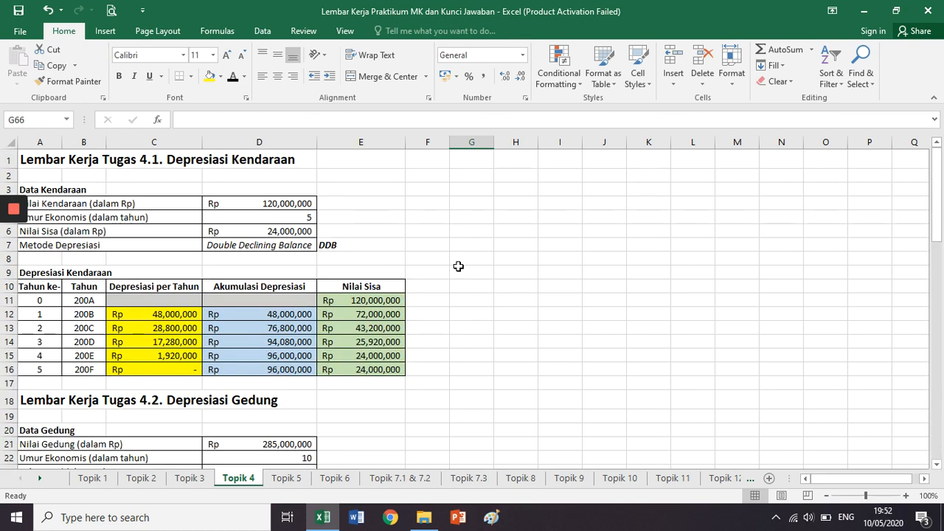
Return to Topik 9 and highlight the 200C through 200H columns.
{"action": "left_click", "coordinate": [569, 478]}
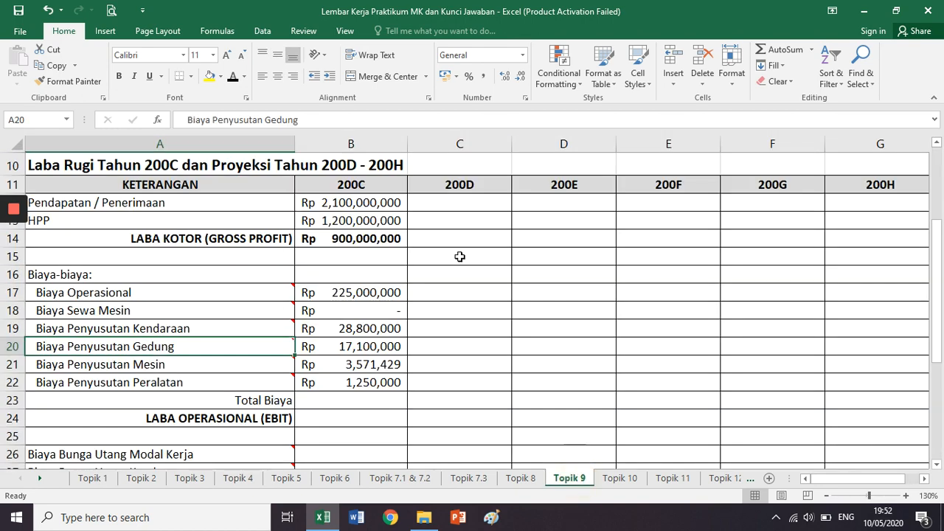
{"action": "left_click", "coordinate": [382, 143]}
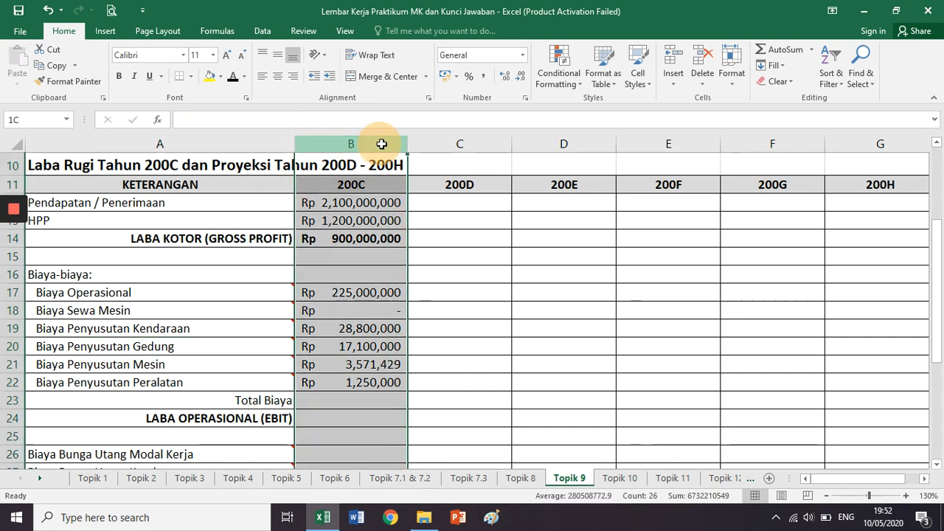
{"action": "left_click_drag", "start_coordinate": [380, 144], "coordinate": [849, 147]}
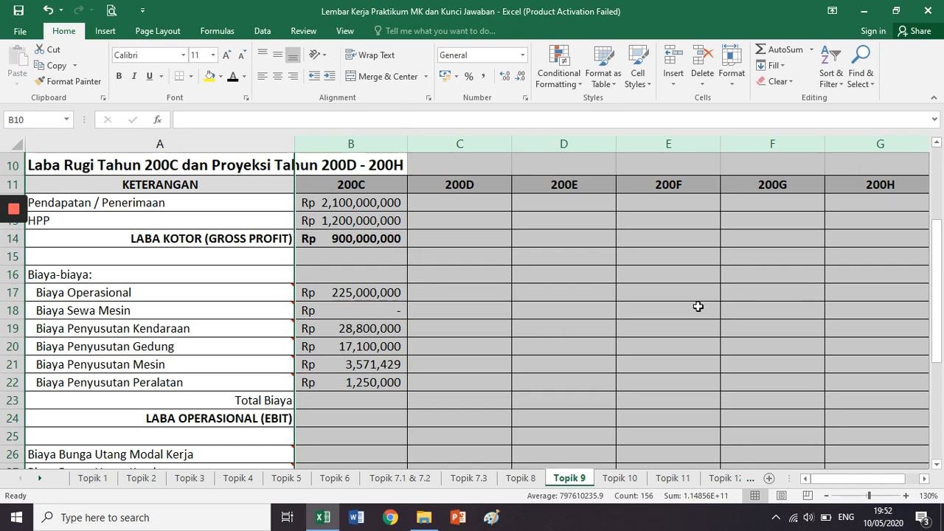
Check the 200F yearly vehicle depreciation on Topik 4, and highlight the Biaya Penyusutan Kendaraan row through 200H on Topik 9.
{"action": "left_click", "coordinate": [241, 480]}
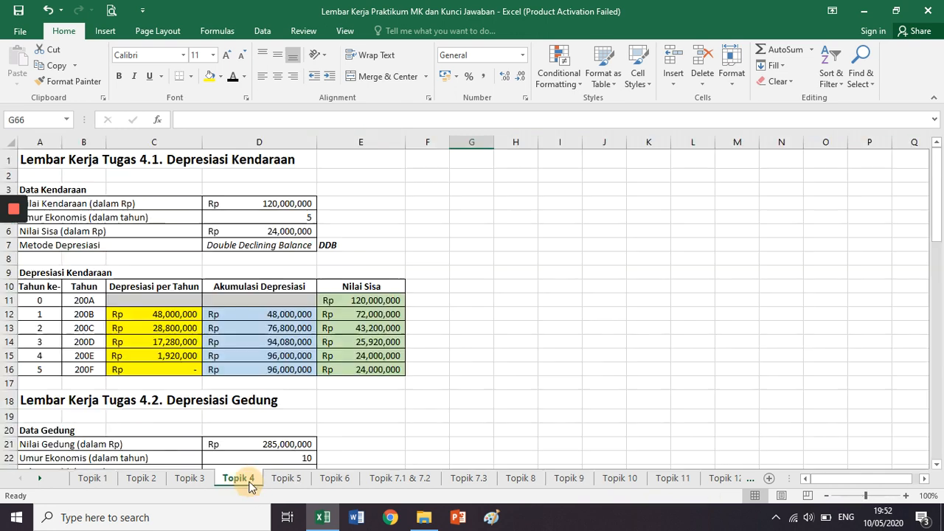
{"action": "left_click", "coordinate": [258, 367]}
{"action": "left_click", "coordinate": [144, 364]}
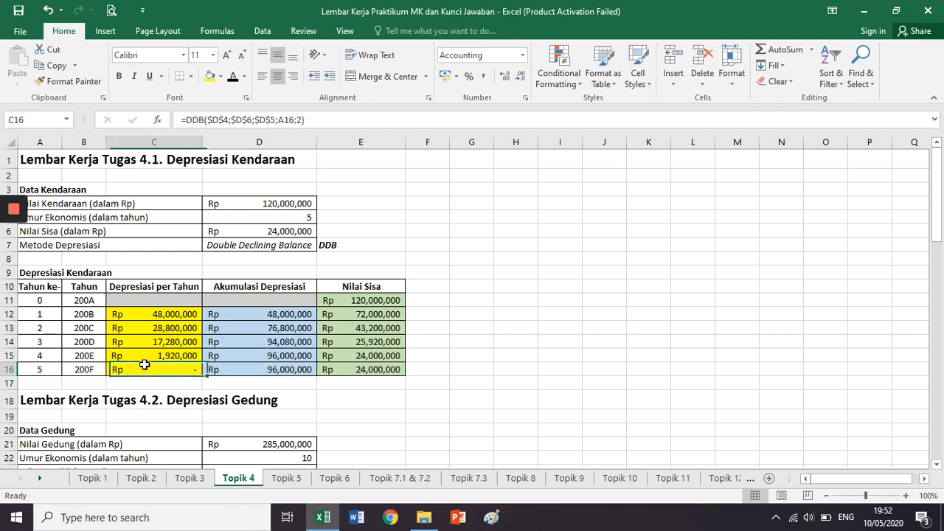
{"action": "left_click", "coordinate": [551, 481]}
{"action": "mouse_move", "coordinate": [258, 336]}
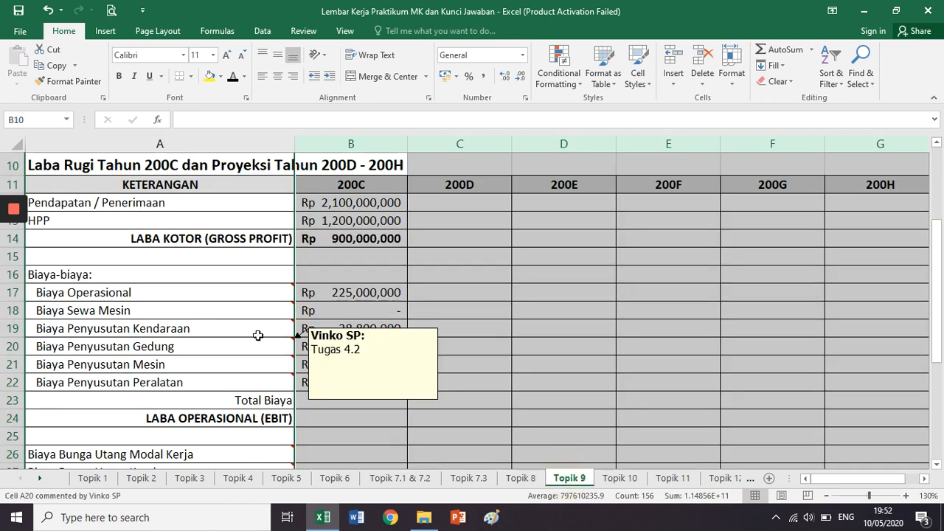
{"action": "left_click_drag", "start_coordinate": [257, 332], "coordinate": [862, 324]}
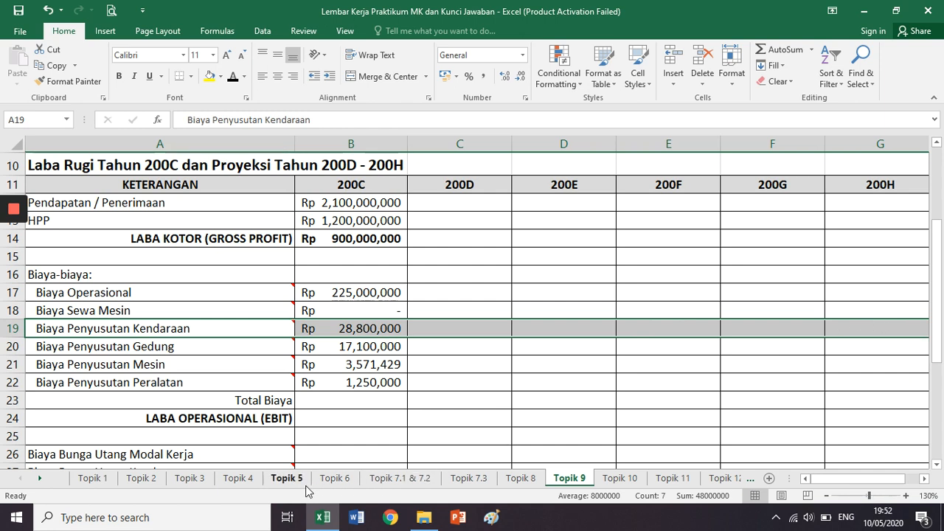
Highlight the yearly vehicle depreciation on Topik 4, ending on 200E, and point out the 200E and 200F vehicle depreciation cells on Topik 9.
{"action": "left_click", "coordinate": [251, 483]}
{"action": "left_click_drag", "start_coordinate": [175, 313], "coordinate": [182, 379]}
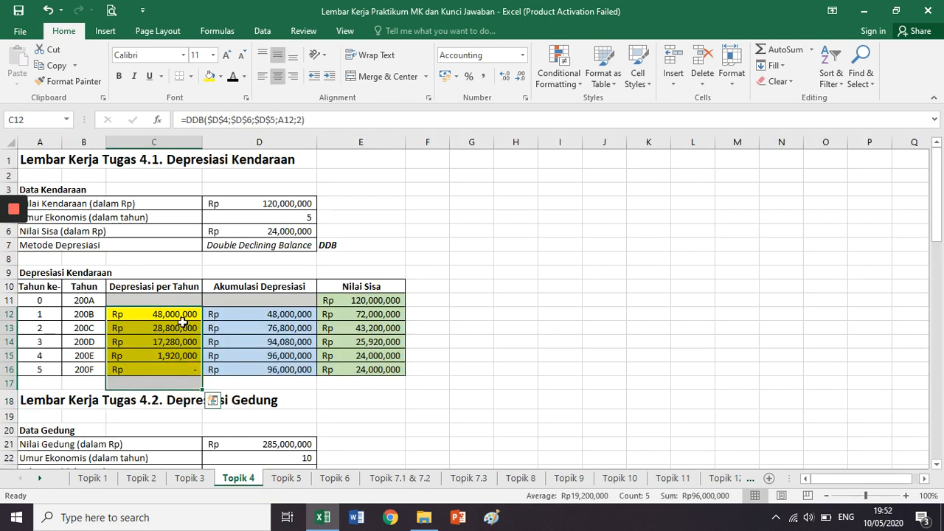
{"action": "left_click", "coordinate": [171, 355]}
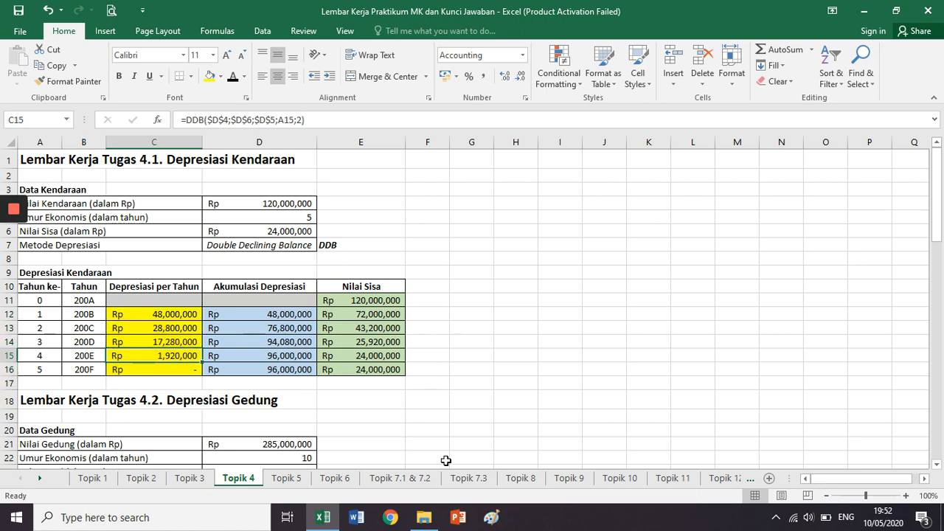
{"action": "left_click", "coordinate": [587, 478]}
{"action": "left_click", "coordinate": [587, 329]}
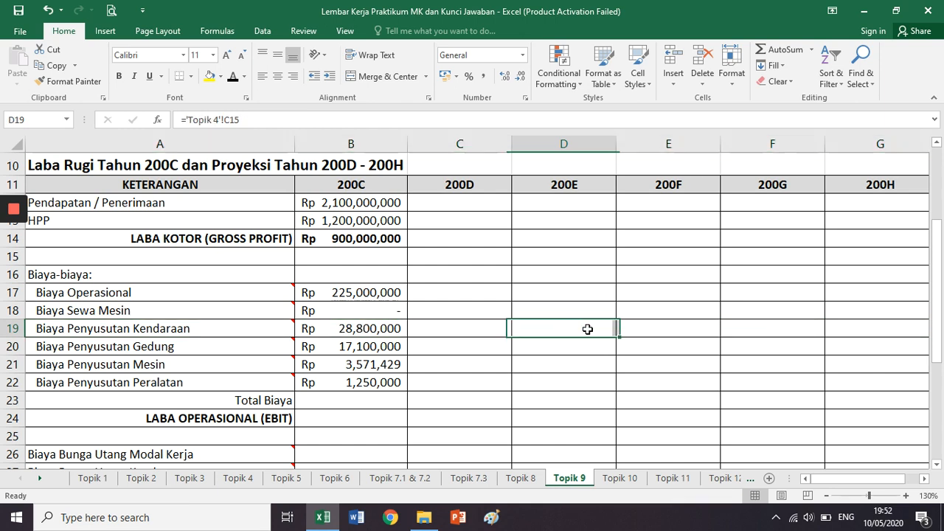
{"action": "left_click", "coordinate": [659, 325]}
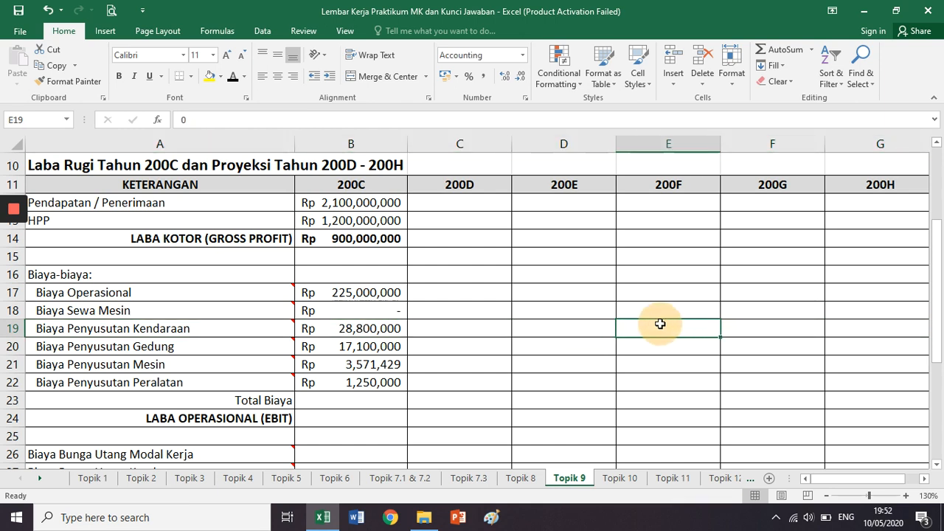
Point out the Biaya Penyusutan Kendaraan cells from 200C through 200H and highlight the 200H column.
{"action": "left_click", "coordinate": [750, 327]}
{"action": "left_click", "coordinate": [864, 328]}
{"action": "left_click", "coordinate": [778, 331]}
{"action": "left_click", "coordinate": [696, 331]}
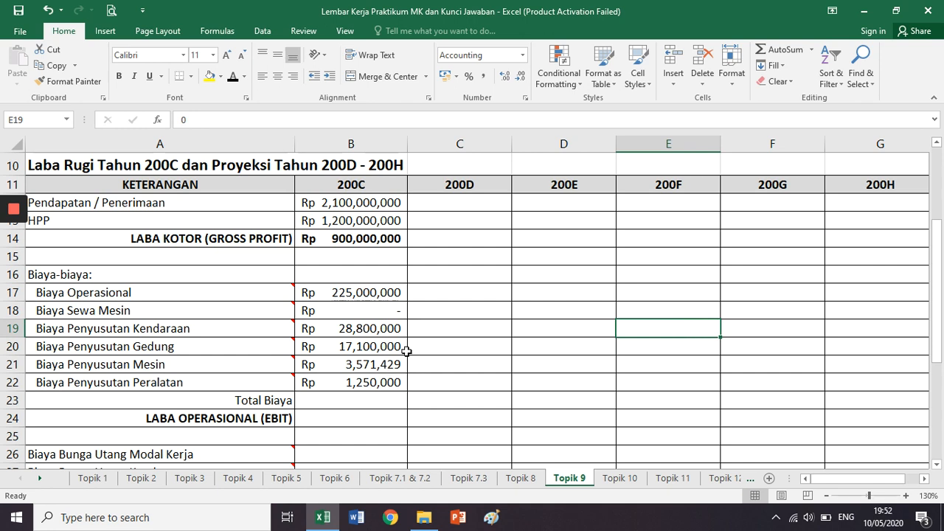
{"action": "left_click", "coordinate": [880, 140]}
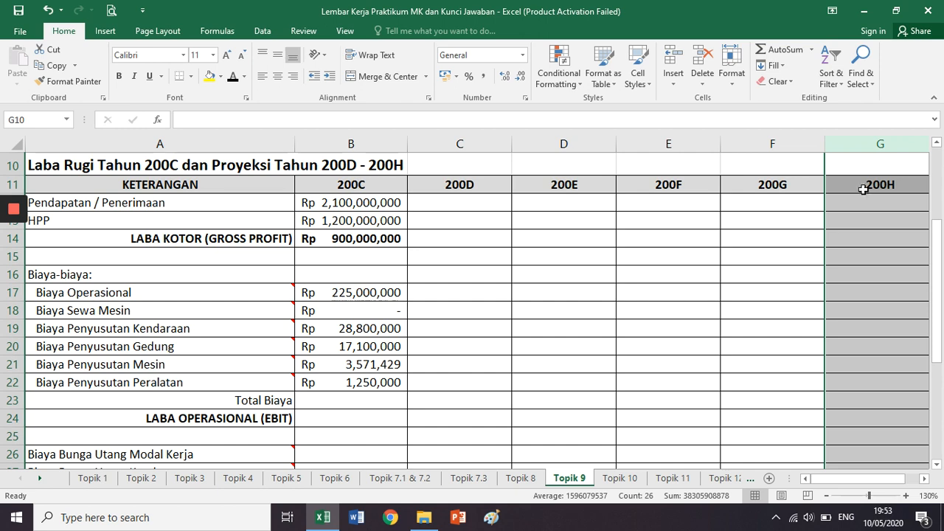
{"action": "left_click_drag", "start_coordinate": [378, 346], "coordinate": [853, 337]}
{"action": "left_click", "coordinate": [369, 329]}
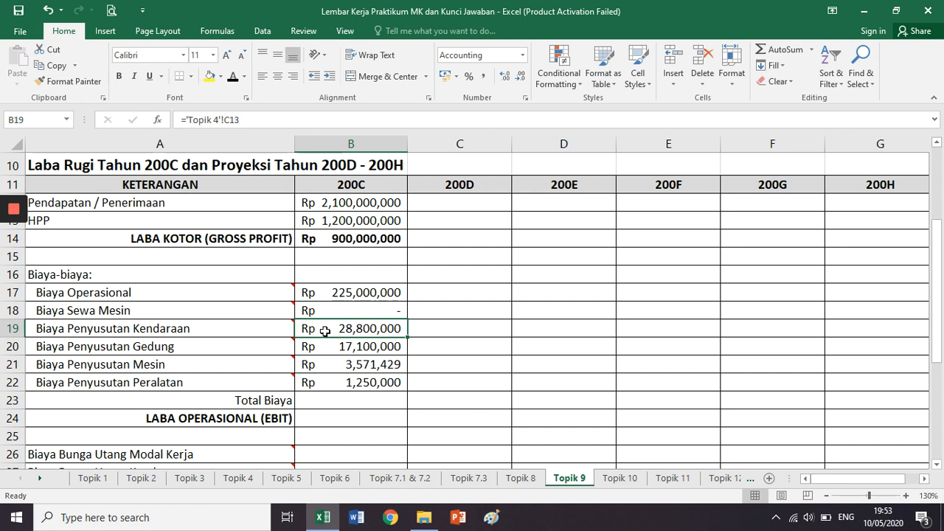
Point out the 200C Laba Kotor, Pendapatan and HPP amounts.
{"action": "left_click", "coordinate": [292, 243]}
{"action": "left_click", "coordinate": [365, 234]}
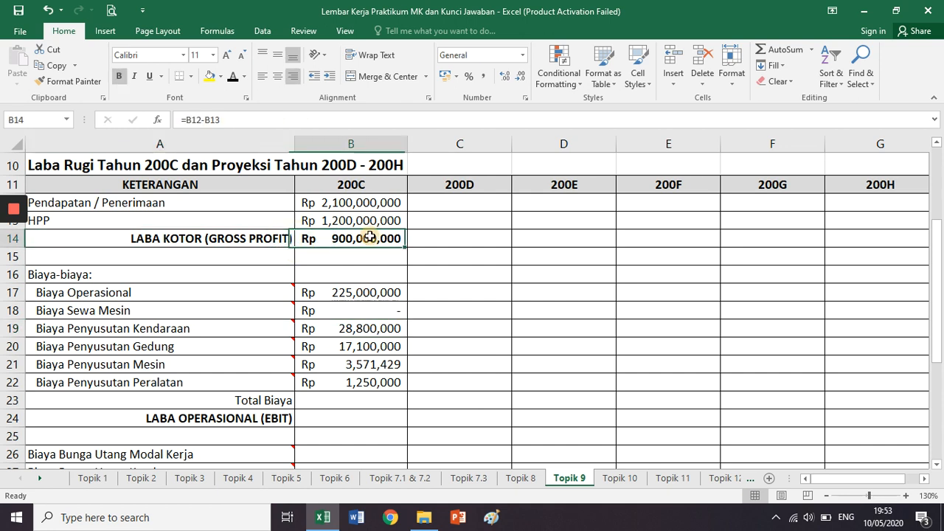
{"action": "left_click", "coordinate": [364, 208]}
{"action": "left_click", "coordinate": [366, 222]}
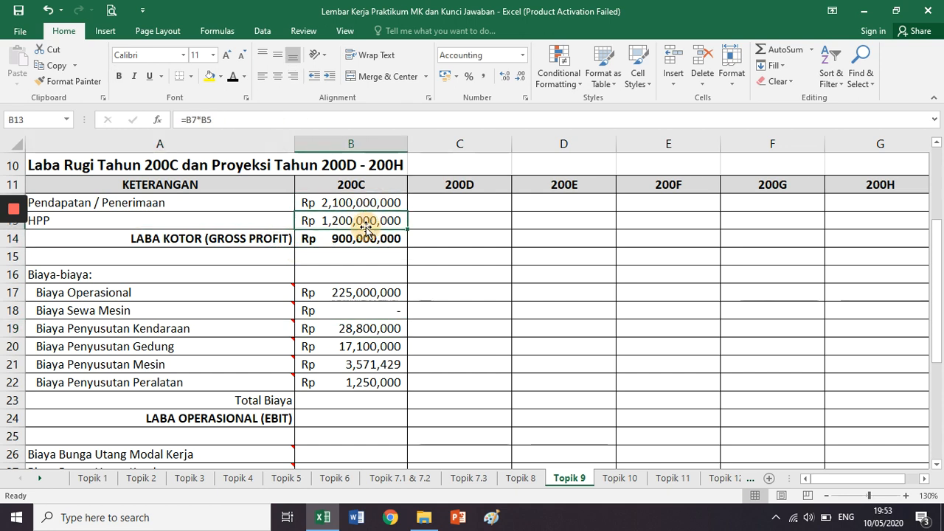
Inspect the 200C Total Biaya formula and reveal its amount by setting the font colour to black.
{"action": "scroll", "coordinate": [358, 265], "scroll_direction": "down", "scroll_amount": 1}
{"action": "left_click", "coordinate": [272, 343]}
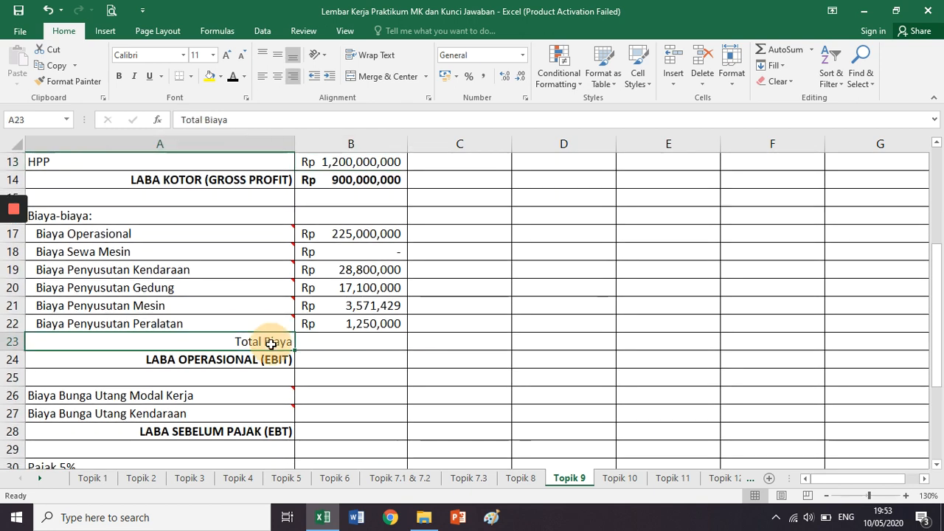
{"action": "left_click", "coordinate": [339, 341]}
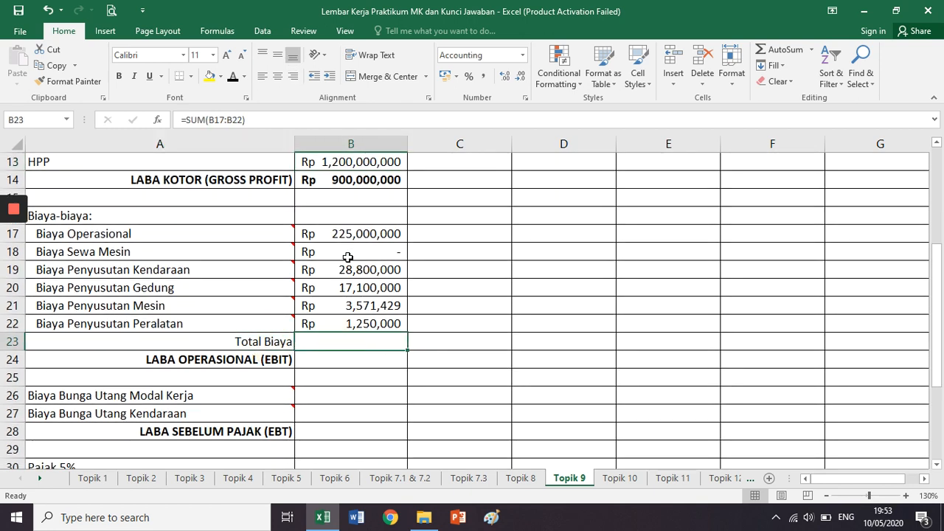
{"action": "left_click", "coordinate": [290, 118]}
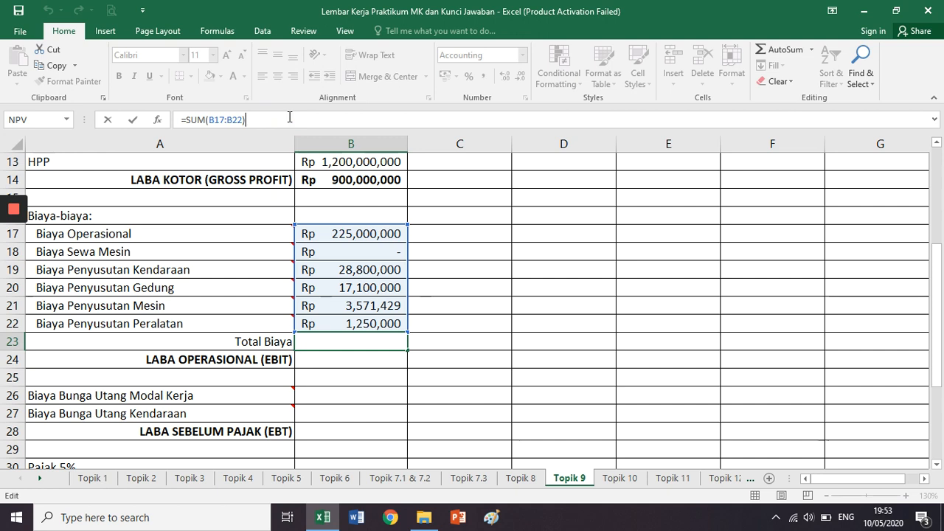
{"action": "key", "text": "Escape"}
{"action": "left_click", "coordinate": [233, 77]}
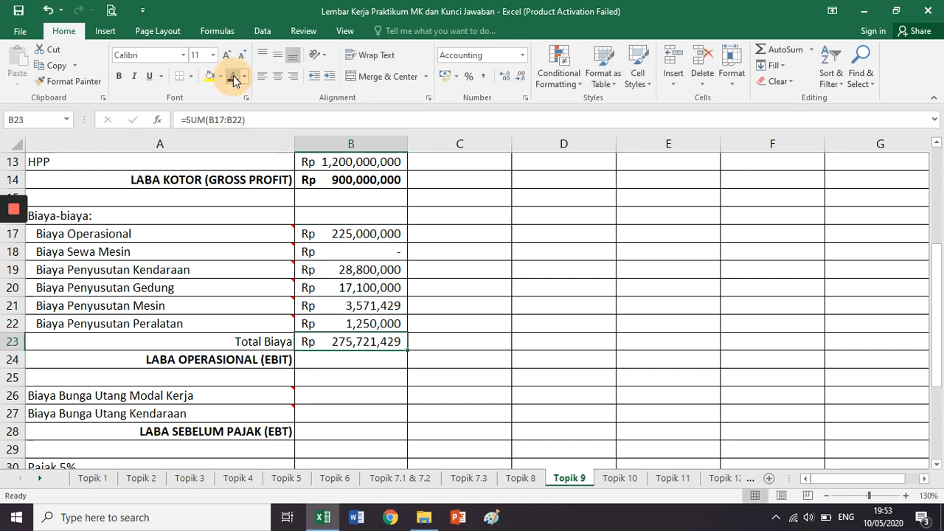
Check the 200C Laba Operasional (EBIT) formula and reveal its amount with black font.
{"action": "key", "text": "Down"}
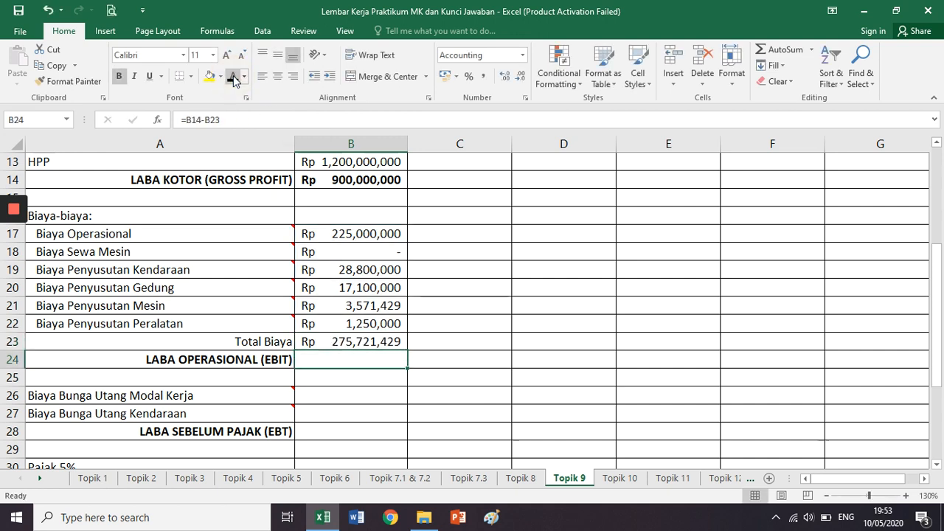
{"action": "left_click", "coordinate": [295, 119]}
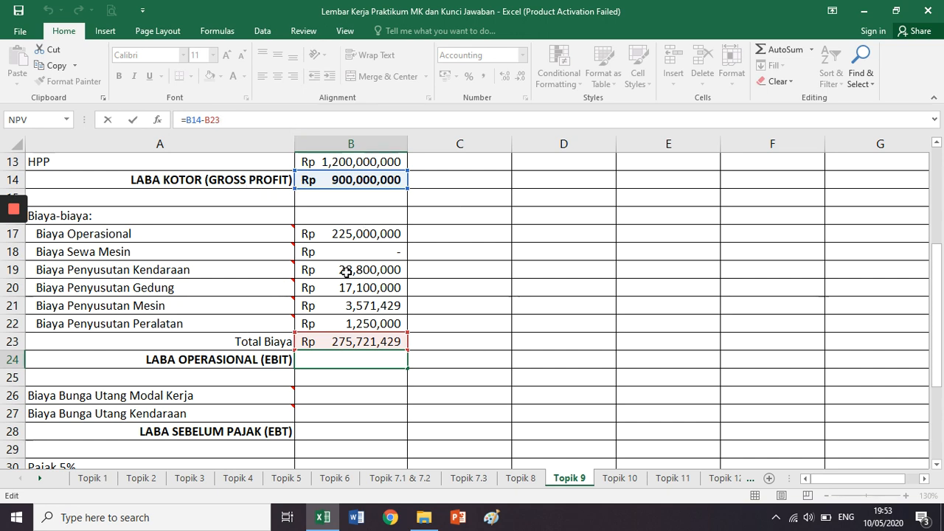
{"action": "key", "text": "Escape"}
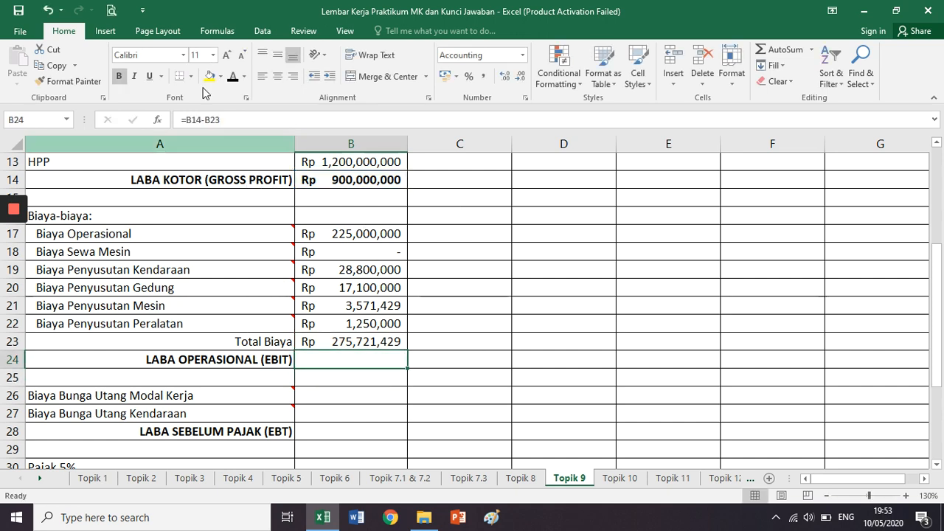
{"action": "left_click", "coordinate": [241, 76]}
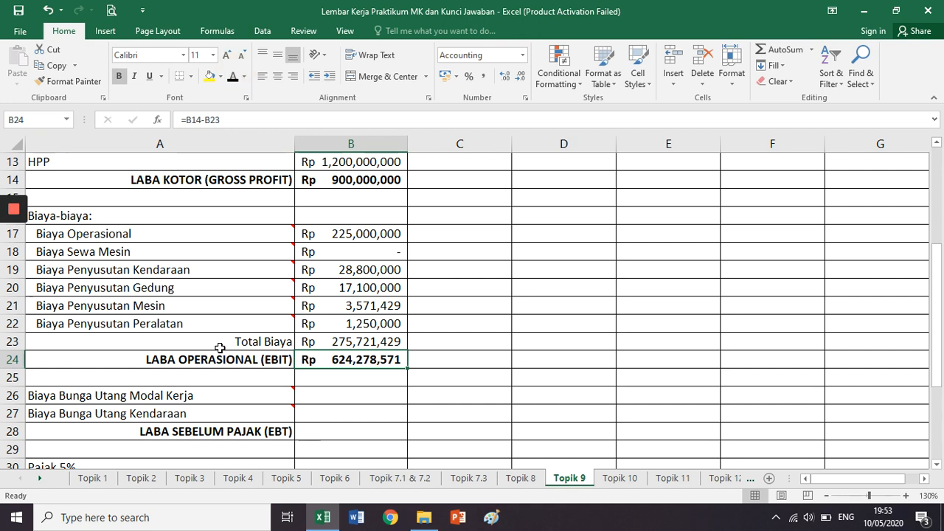
Review the 200C data and income statement, and highlight the 200D through 200H columns and the 200C Biaya Penyusutan Peralatan cell.
{"action": "scroll", "coordinate": [242, 344], "scroll_direction": "up", "scroll_amount": 4}
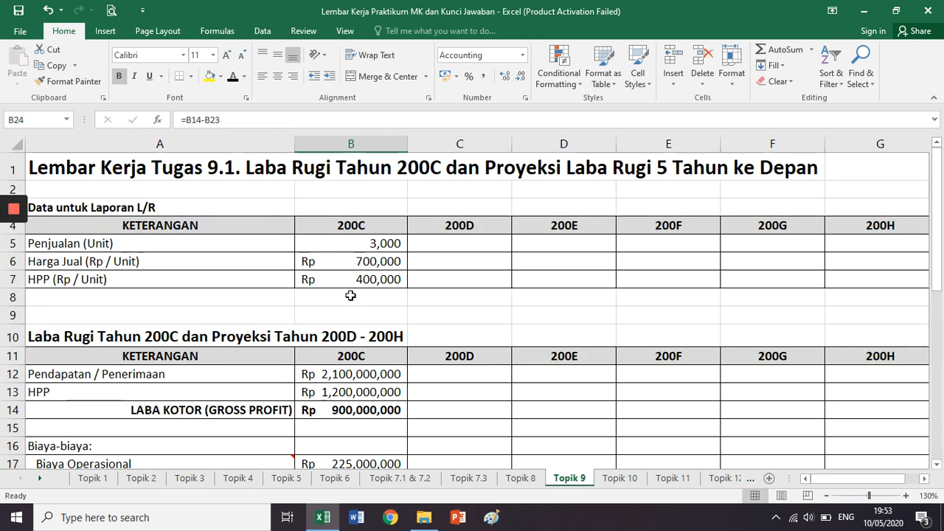
{"action": "scroll", "coordinate": [350, 293], "scroll_direction": "down", "scroll_amount": 1}
{"action": "scroll", "coordinate": [350, 293], "scroll_direction": "down", "scroll_amount": 3}
{"action": "scroll", "coordinate": [351, 293], "scroll_direction": "up", "scroll_amount": 3}
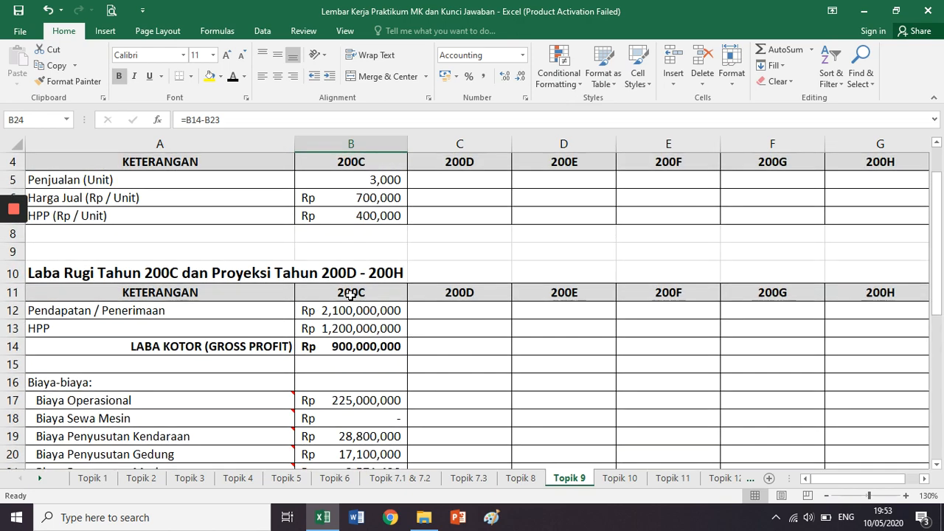
{"action": "scroll", "coordinate": [351, 293], "scroll_direction": "down", "scroll_amount": 1}
{"action": "scroll", "coordinate": [351, 295], "scroll_direction": "down", "scroll_amount": 2}
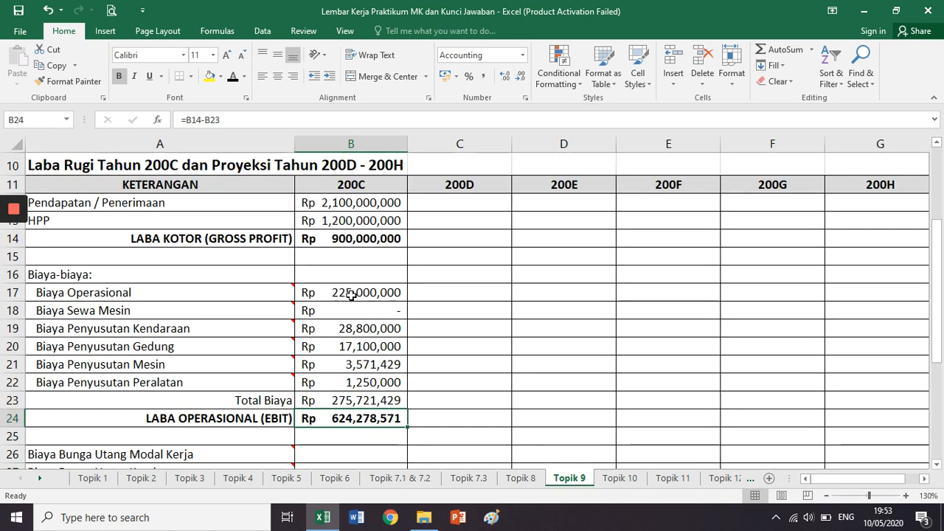
{"action": "scroll", "coordinate": [350, 295], "scroll_direction": "down", "scroll_amount": 1}
{"action": "scroll", "coordinate": [351, 295], "scroll_direction": "up", "scroll_amount": 1}
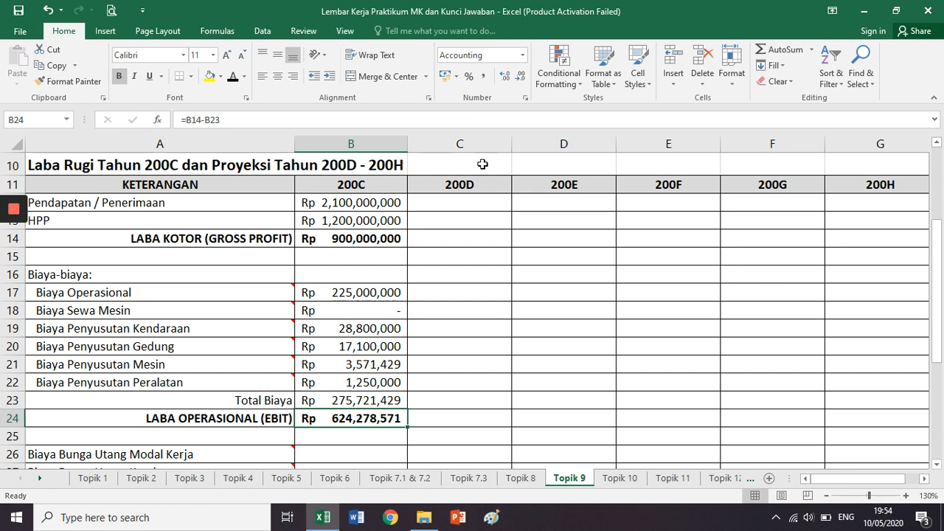
{"action": "left_click_drag", "start_coordinate": [476, 140], "coordinate": [835, 141]}
{"action": "left_click", "coordinate": [328, 379]}
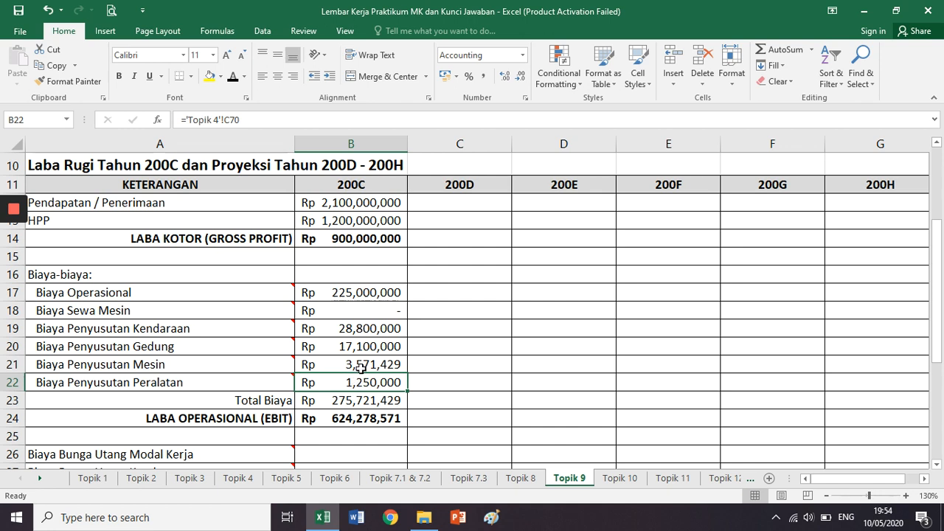
View the source note on Biaya Bunga Utang Modal Kerja and highlight both Biaya Bunga rows through 200H.
{"action": "scroll", "coordinate": [361, 367], "scroll_direction": "down", "scroll_amount": 2}
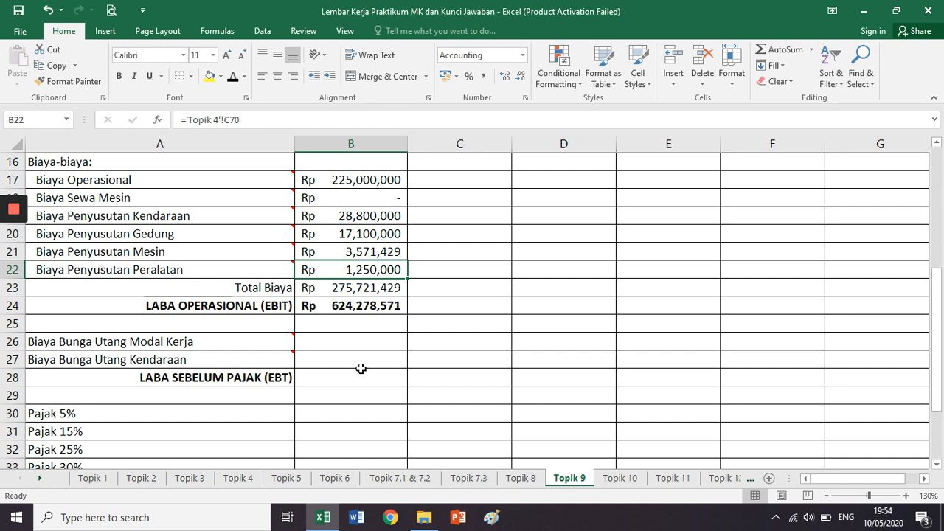
{"action": "left_click", "coordinate": [261, 338]}
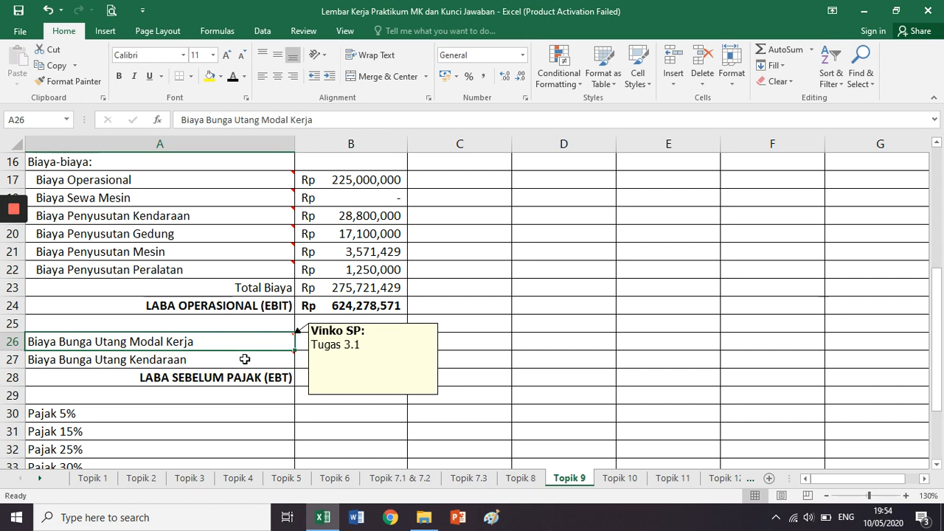
{"action": "left_click", "coordinate": [246, 360]}
{"action": "left_click_drag", "start_coordinate": [247, 341], "coordinate": [845, 352]}
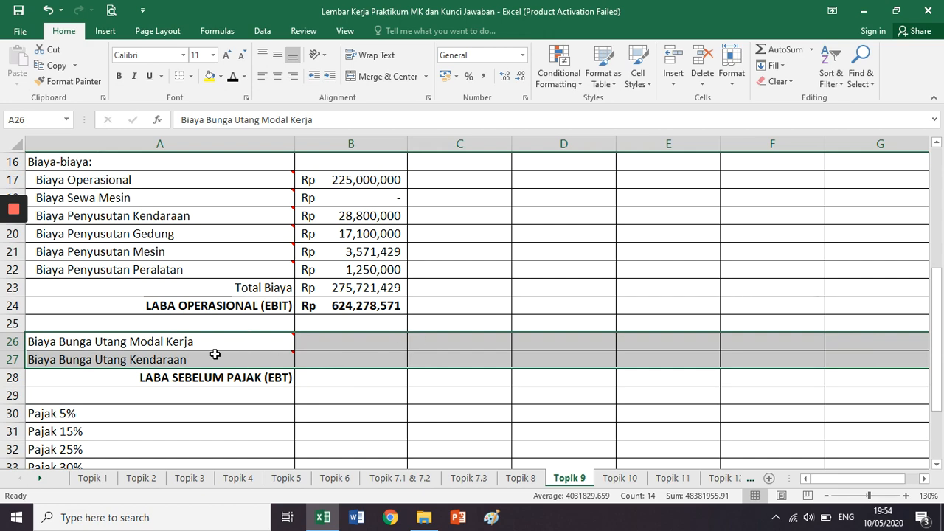
On Topik 3, highlight the 200C due date and installment in the Utang Modal Kerja and Utang Kendaraan tables.
{"action": "left_click", "coordinate": [190, 478]}
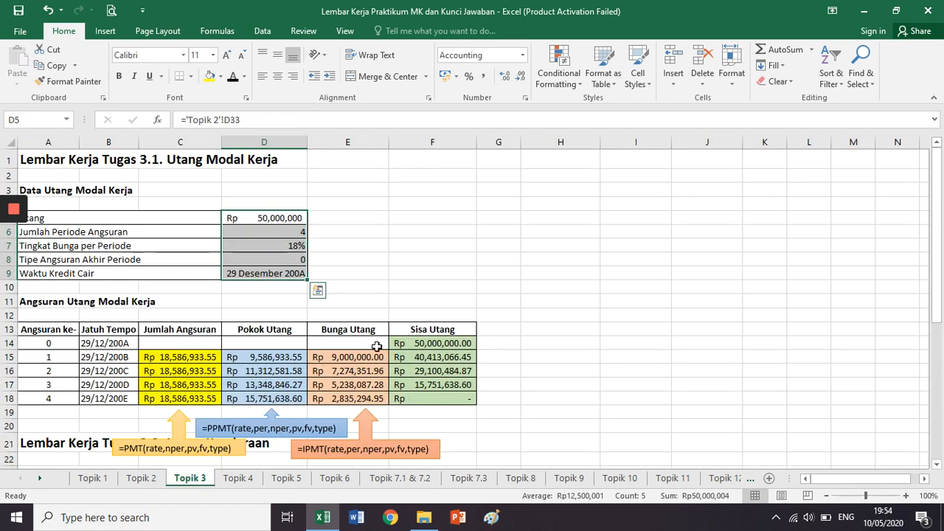
{"action": "left_click", "coordinate": [395, 307]}
{"action": "scroll", "coordinate": [395, 307], "scroll_direction": "down", "scroll_amount": 2}
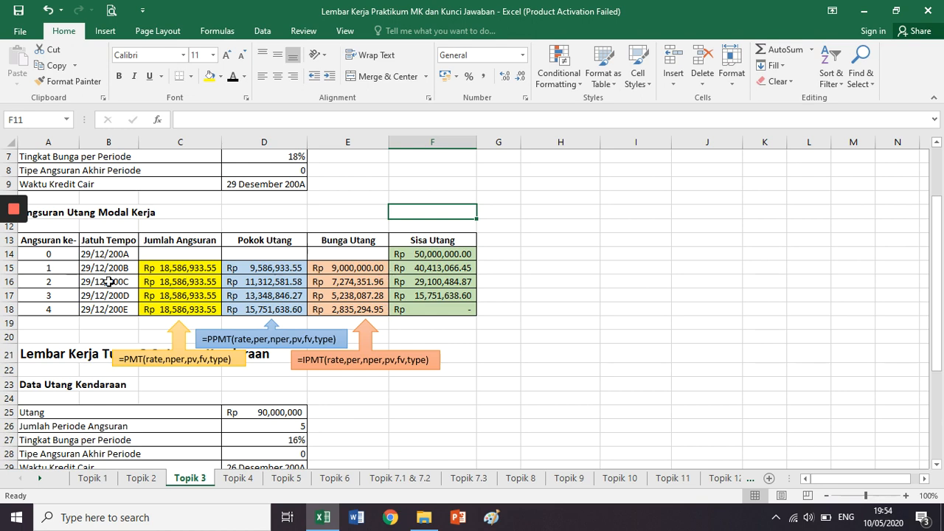
{"action": "left_click_drag", "start_coordinate": [109, 281], "coordinate": [186, 284]}
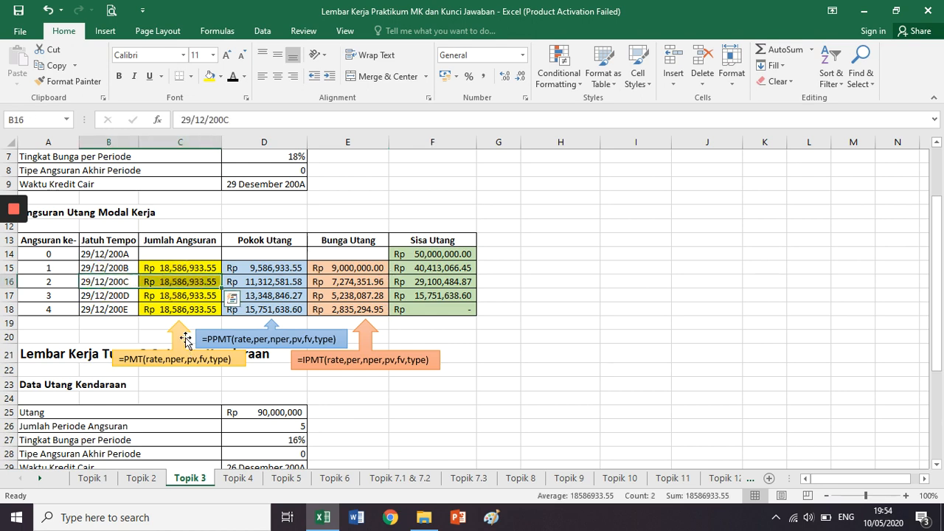
{"action": "scroll", "coordinate": [185, 340], "scroll_direction": "down", "scroll_amount": 5}
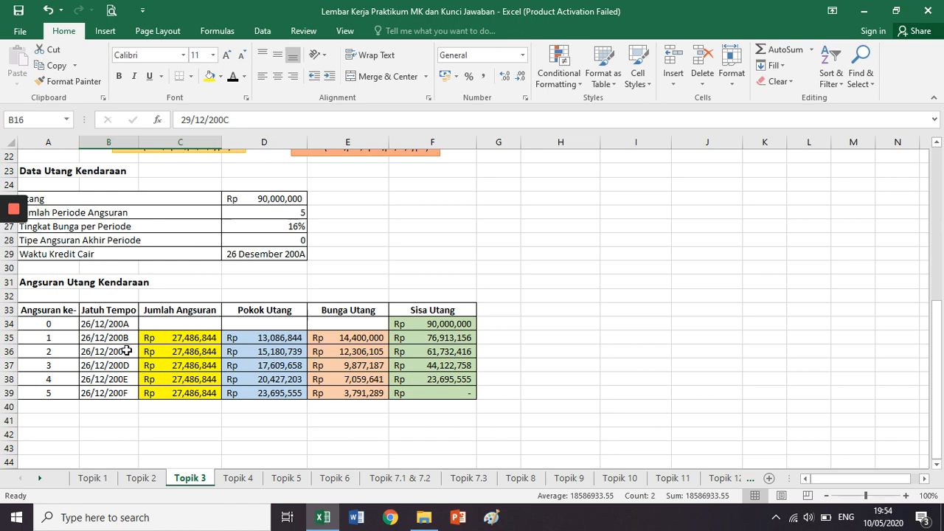
{"action": "left_click_drag", "start_coordinate": [127, 351], "coordinate": [151, 351]}
{"action": "scroll", "coordinate": [188, 298], "scroll_direction": "up", "scroll_amount": 5}
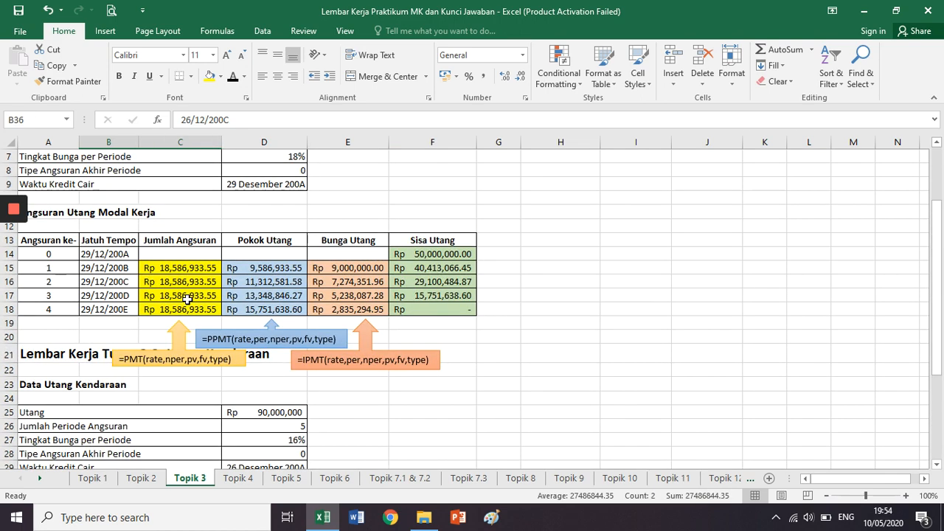
{"action": "scroll", "coordinate": [187, 299], "scroll_direction": "up", "scroll_amount": 2}
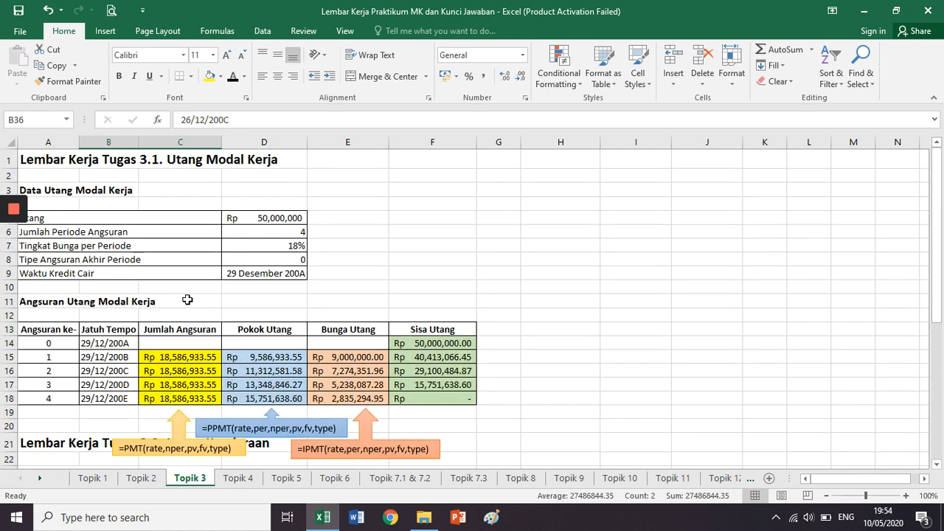
Return to Topik 9 and reveal the 200C working capital and vehicle loan interest amounts with black font.
{"action": "left_click", "coordinate": [565, 480]}
{"action": "left_click_drag", "start_coordinate": [371, 341], "coordinate": [373, 365]}
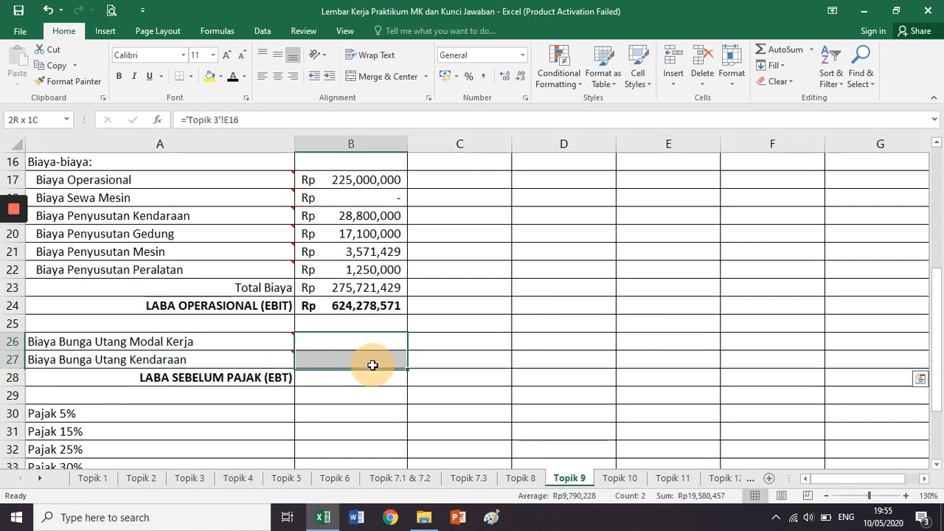
{"action": "left_click", "coordinate": [232, 76]}
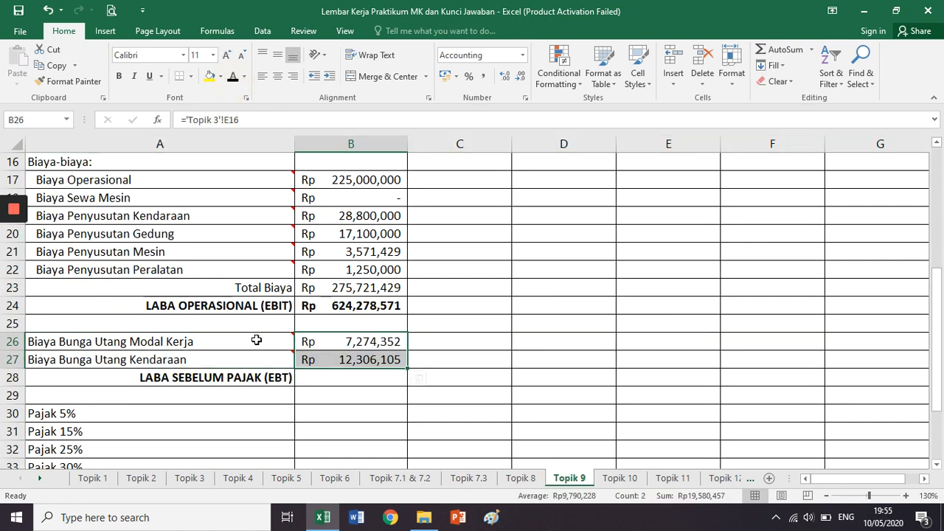
Point out the Laba Operasional label and the 200C interest costs for Utang Modal Kerja and Utang Kendaraan.
{"action": "left_click", "coordinate": [267, 307]}
{"action": "left_click", "coordinate": [249, 327]}
{"action": "left_click", "coordinate": [248, 343]}
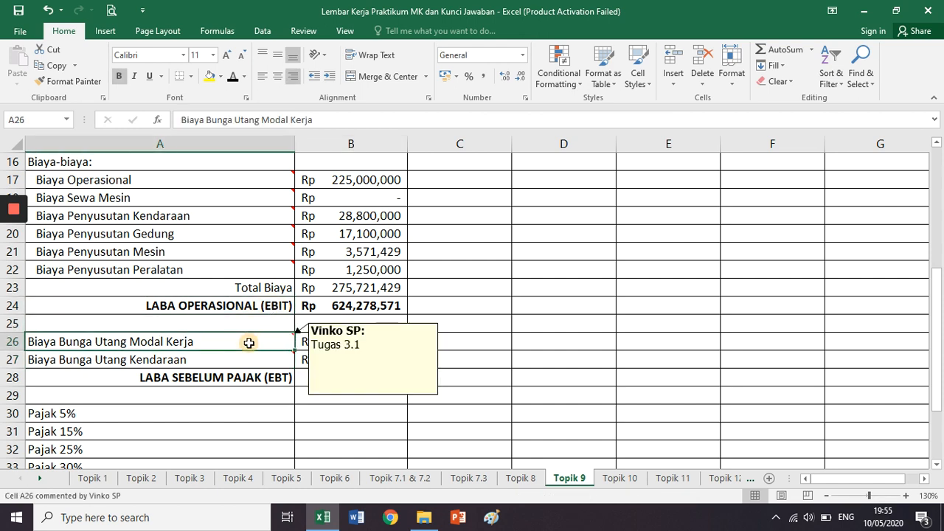
{"action": "left_click", "coordinate": [375, 344]}
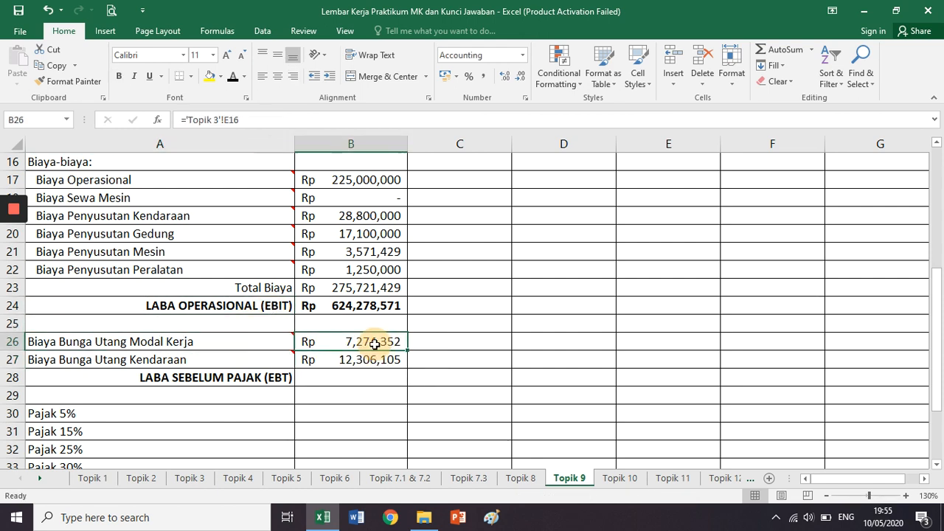
{"action": "left_click", "coordinate": [274, 366]}
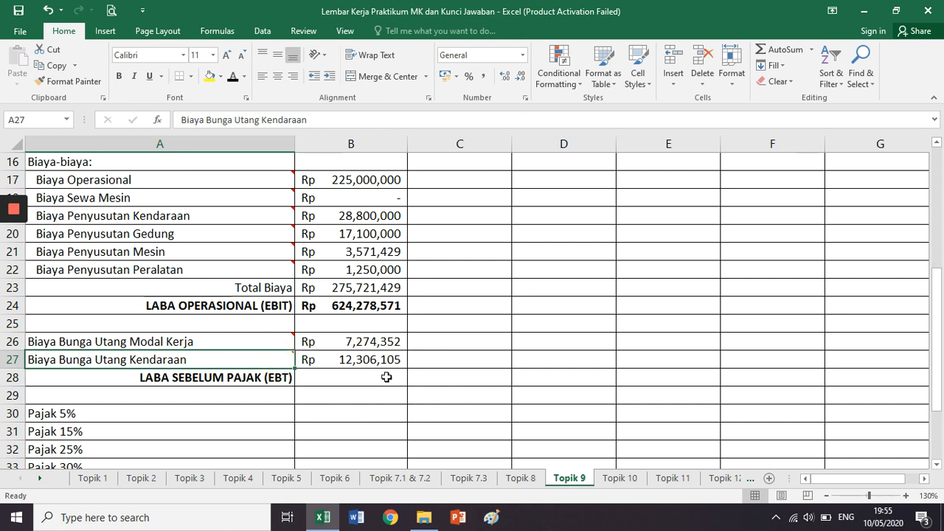
{"action": "left_click", "coordinate": [387, 365]}
{"action": "left_click", "coordinate": [129, 344]}
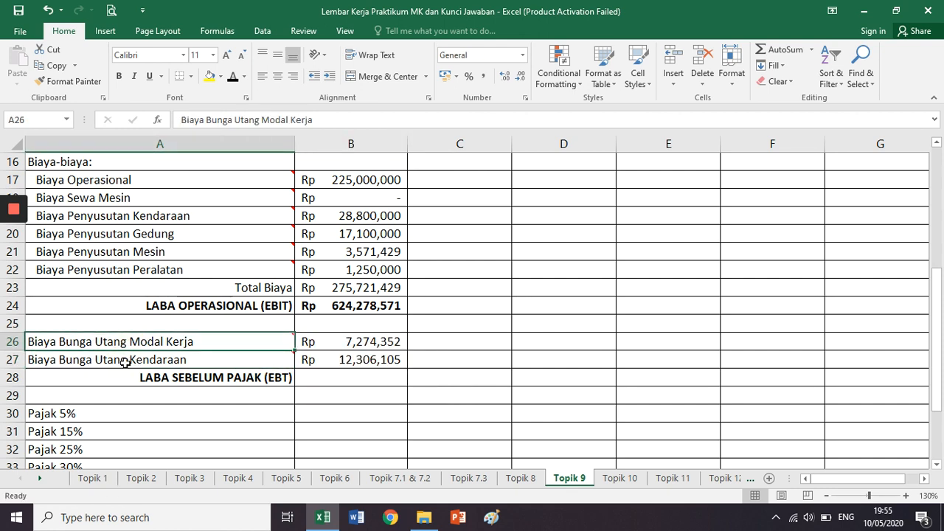
On Topik 3, highlight the Jumlah Angsuran, Pokok Utang and Bunga Utang columns of the loan installment tables.
{"action": "mouse_move", "coordinate": [95, 344]}
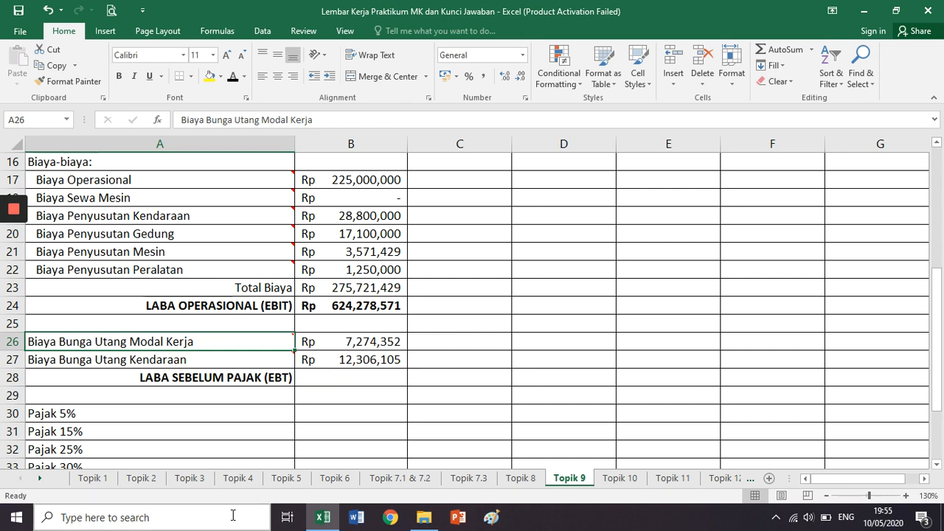
{"action": "left_click", "coordinate": [189, 478]}
{"action": "scroll", "coordinate": [246, 385], "scroll_direction": "down", "scroll_amount": 2}
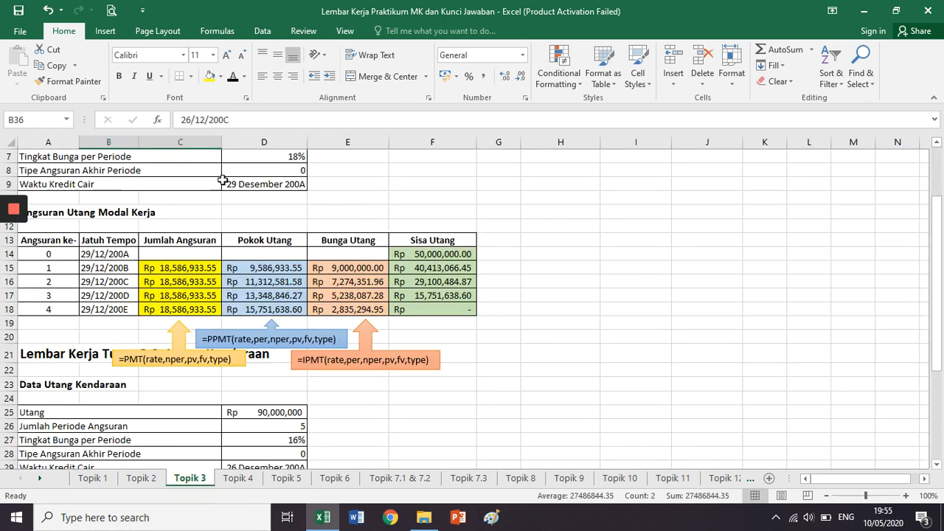
{"action": "left_click", "coordinate": [184, 142]}
{"action": "left_click", "coordinate": [260, 139]}
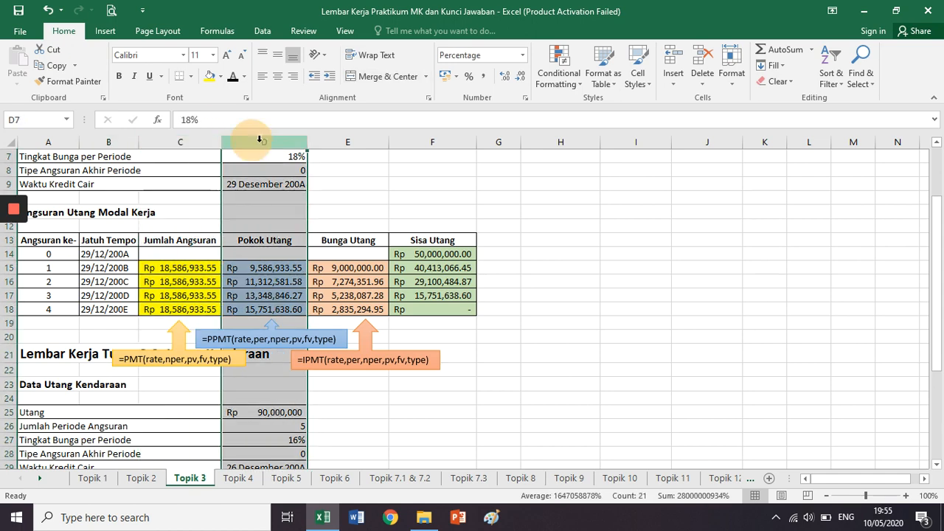
{"action": "left_click", "coordinate": [342, 134]}
{"action": "left_click", "coordinate": [244, 140]}
{"action": "left_click_drag", "start_coordinate": [180, 140], "coordinate": [351, 140]}
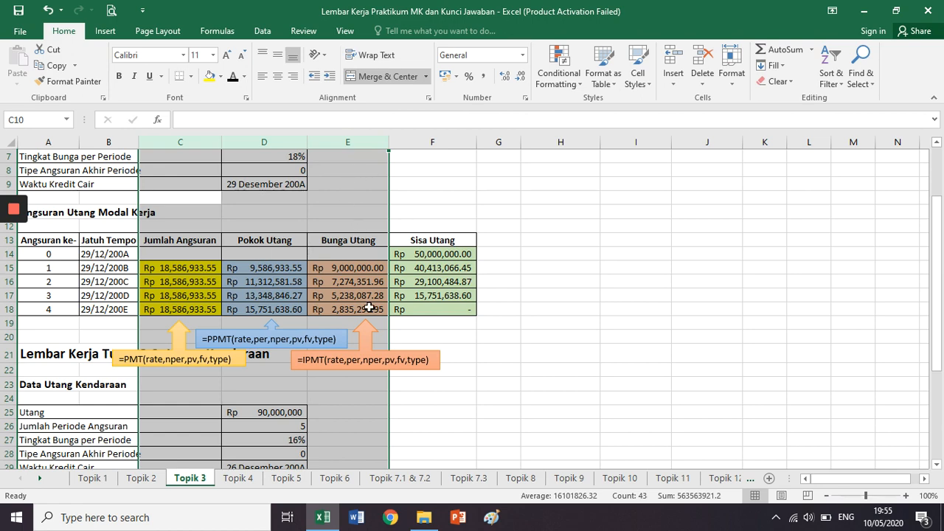
Return to Topik 9, point out Laba Operasional (EBIT), and reveal the 200C Laba Sebelum Pajak (EBT) amount with black font.
{"action": "left_click", "coordinate": [579, 486]}
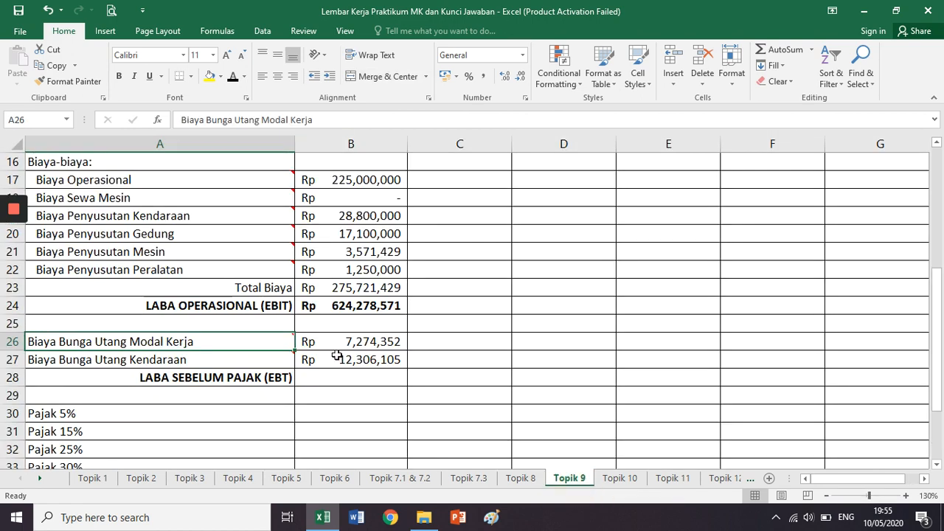
{"action": "left_click", "coordinate": [212, 360]}
{"action": "left_click", "coordinate": [214, 380]}
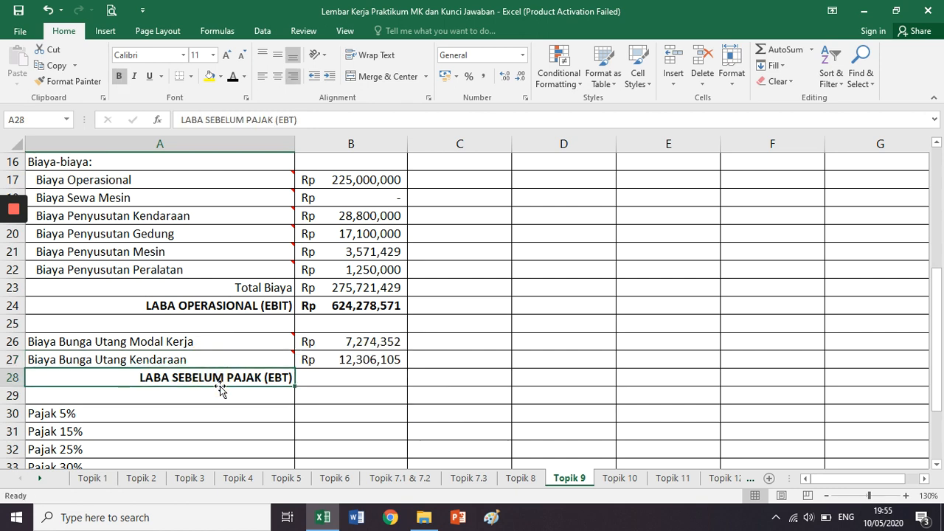
{"action": "left_click", "coordinate": [357, 306]}
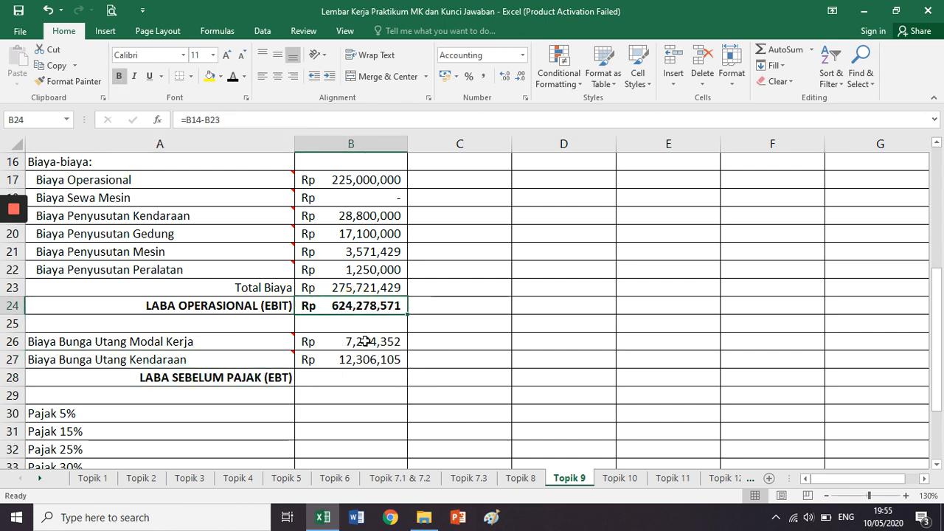
{"action": "scroll", "coordinate": [369, 336], "scroll_direction": "down", "scroll_amount": 1}
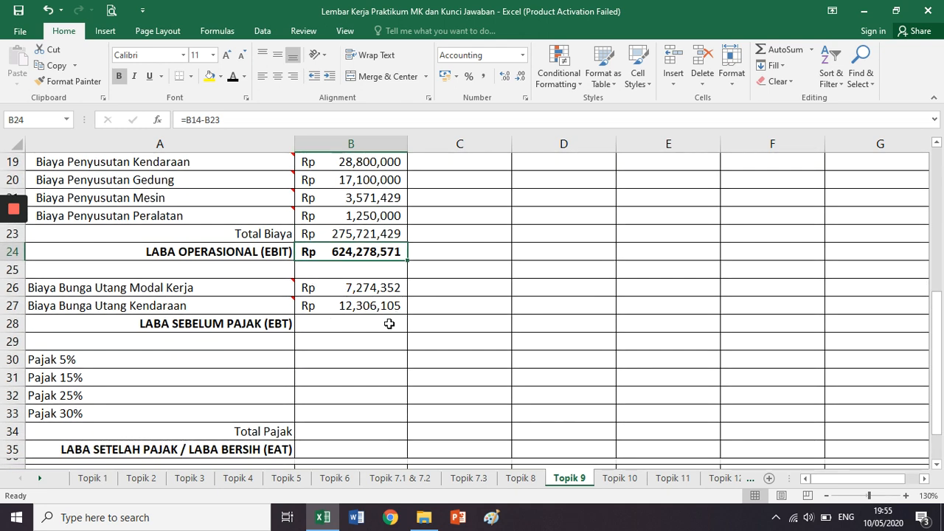
{"action": "left_click", "coordinate": [385, 323]}
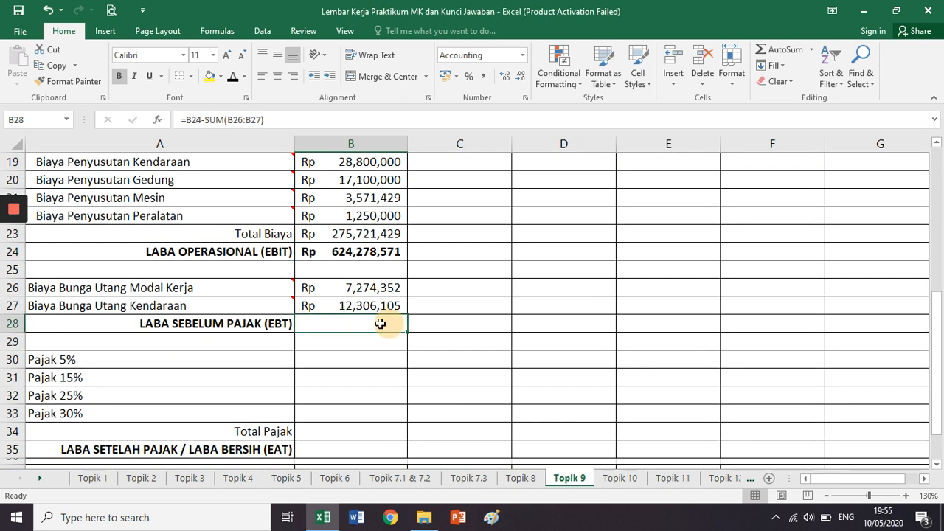
{"action": "left_click", "coordinate": [232, 79]}
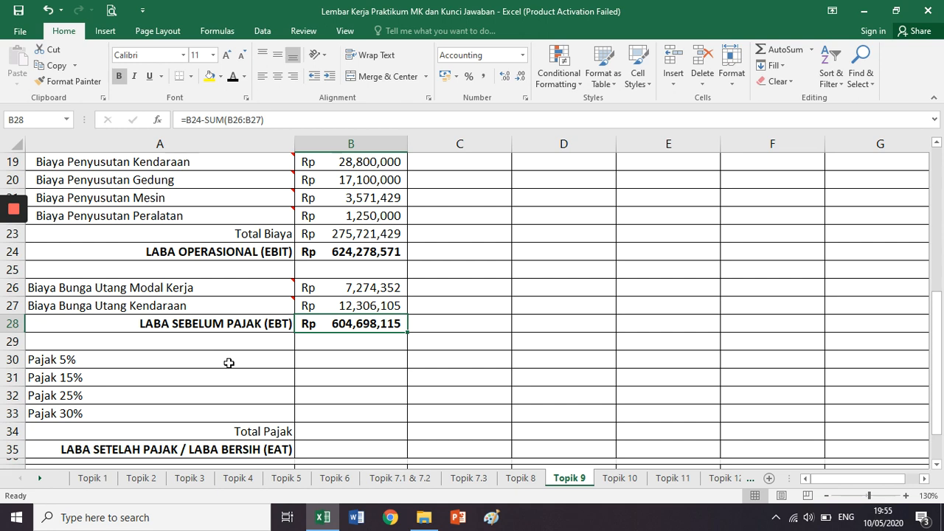
Highlight the Pajak 5% to 30% labels, then inspect the 200C Pajak 5% formula and reveal its amount with black font.
{"action": "left_click_drag", "start_coordinate": [228, 362], "coordinate": [272, 359]}
{"action": "scroll", "coordinate": [272, 361], "scroll_direction": "down", "scroll_amount": 1}
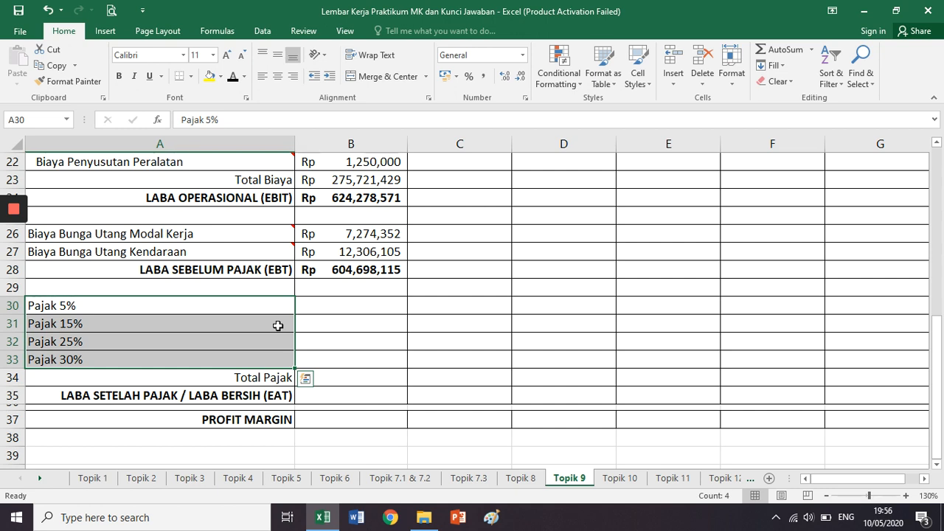
{"action": "left_click", "coordinate": [321, 310]}
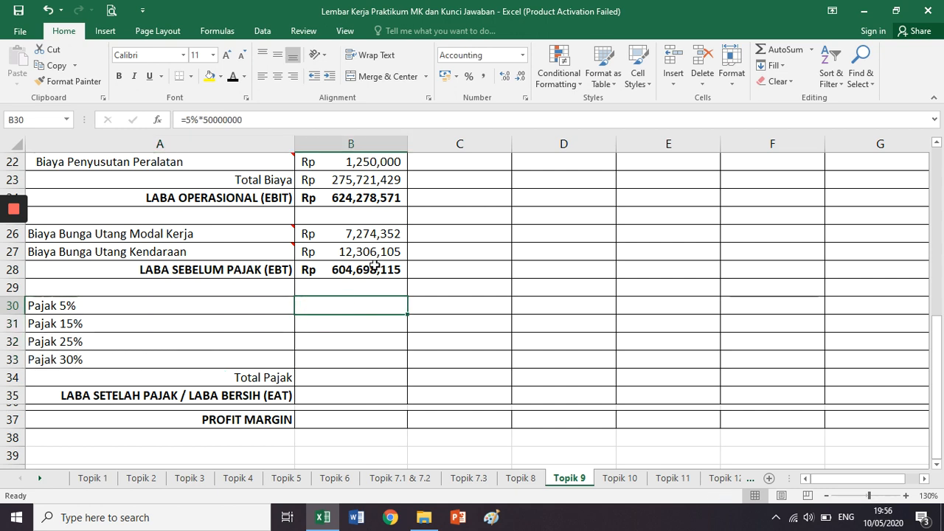
{"action": "left_click", "coordinate": [253, 119]}
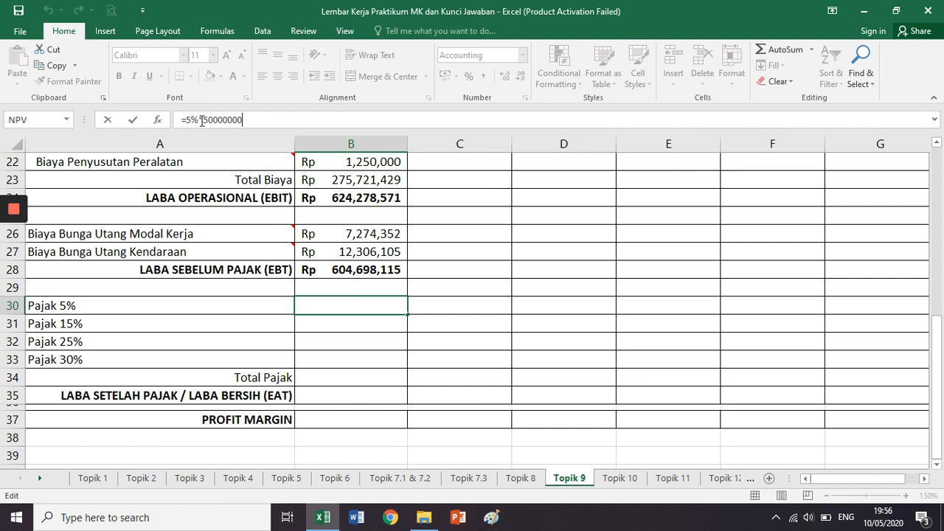
{"action": "key", "text": "Return"}
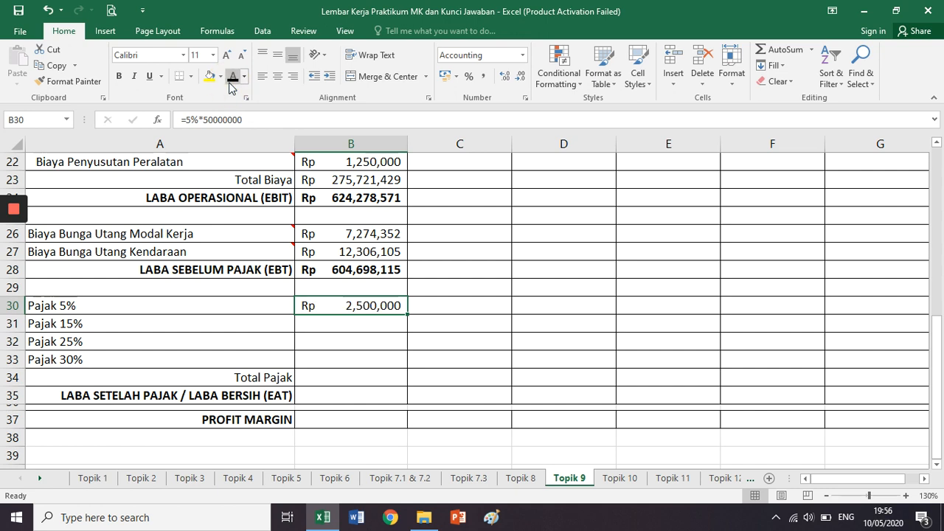
Inspect the 200C Pajak 15% formula against the EBT amount and reveal the 15% tax with black font.
{"action": "key", "text": "Down"}
{"action": "left_click", "coordinate": [274, 120]}
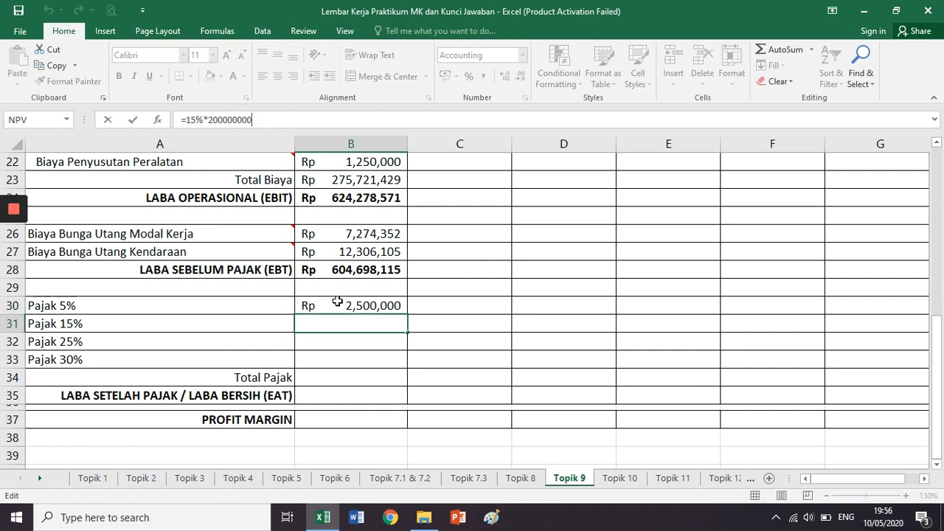
{"action": "left_click", "coordinate": [337, 272]}
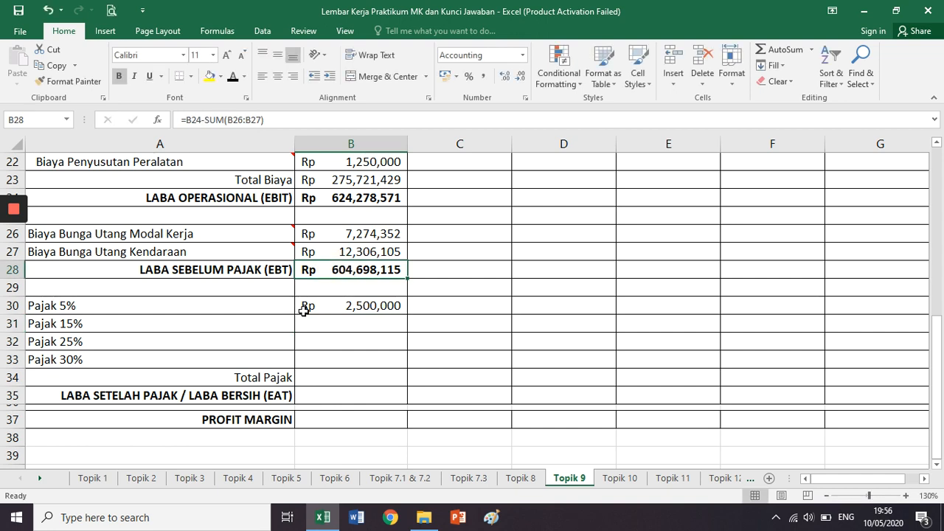
{"action": "left_click", "coordinate": [355, 328]}
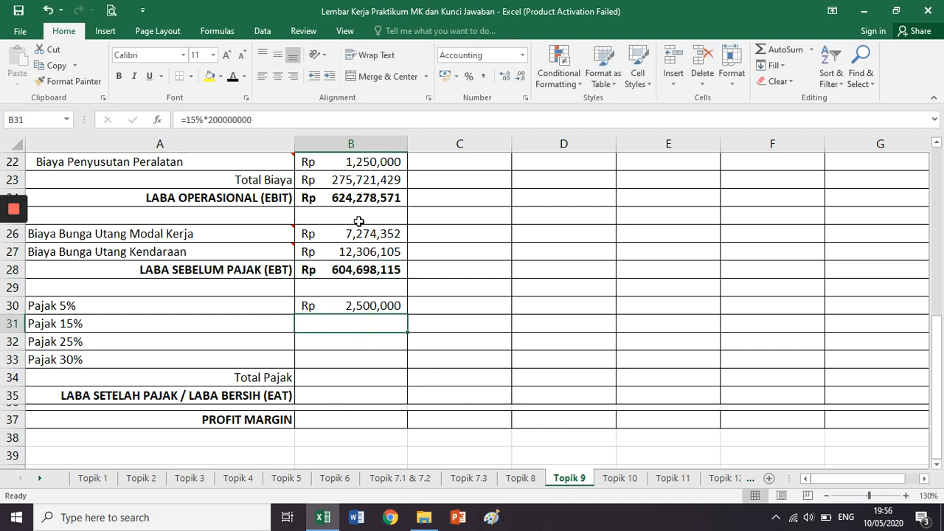
{"action": "left_click", "coordinate": [210, 117]}
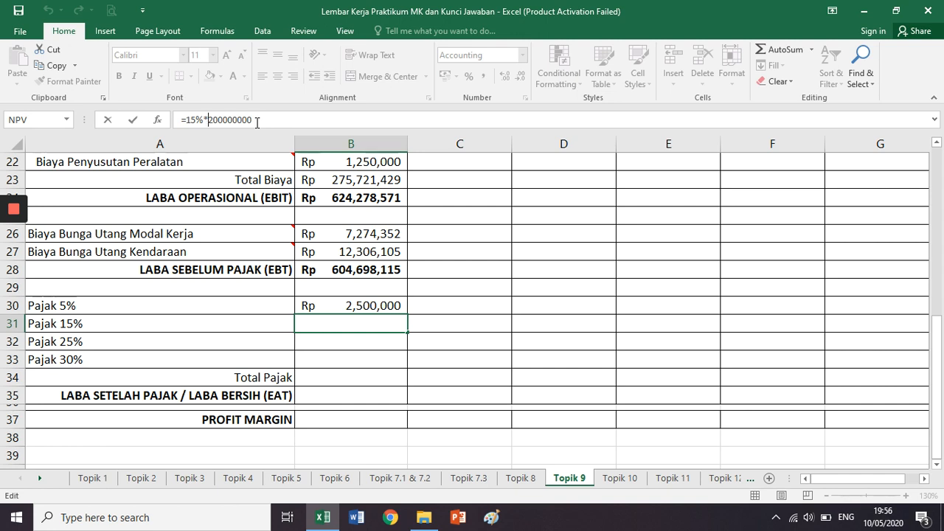
{"action": "key", "text": "Return"}
{"action": "key", "text": "Up"}
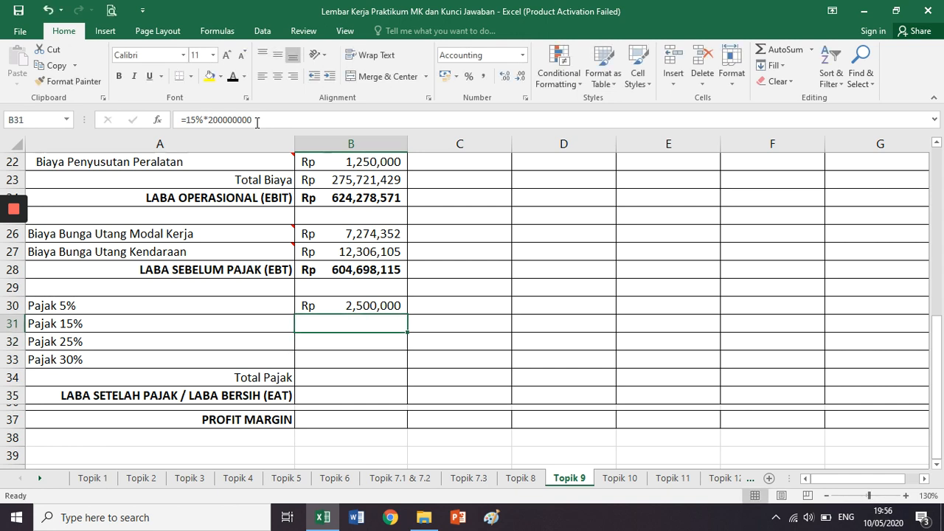
{"action": "left_click", "coordinate": [236, 79]}
Inspect the 200C Pajak 25% formula and reveal the 25% tax amount with black font.
{"action": "key", "text": "Down"}
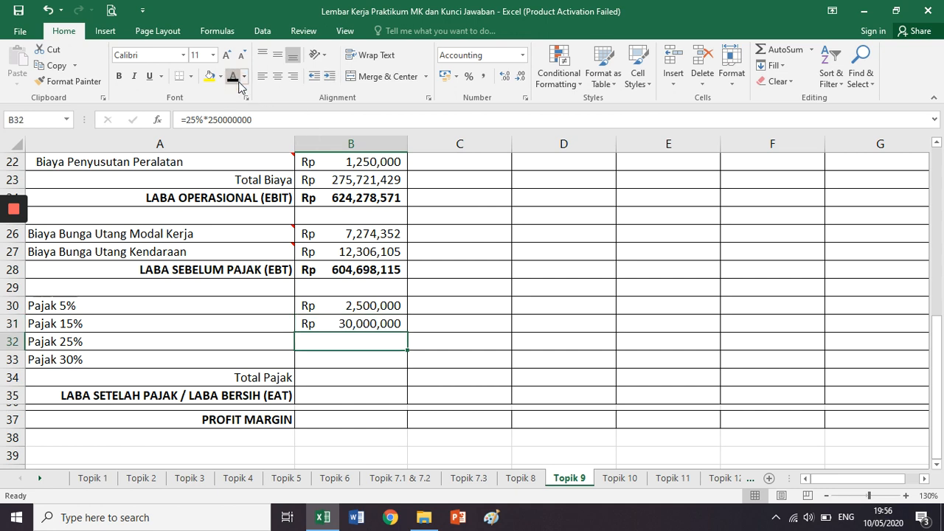
{"action": "left_click", "coordinate": [257, 120]}
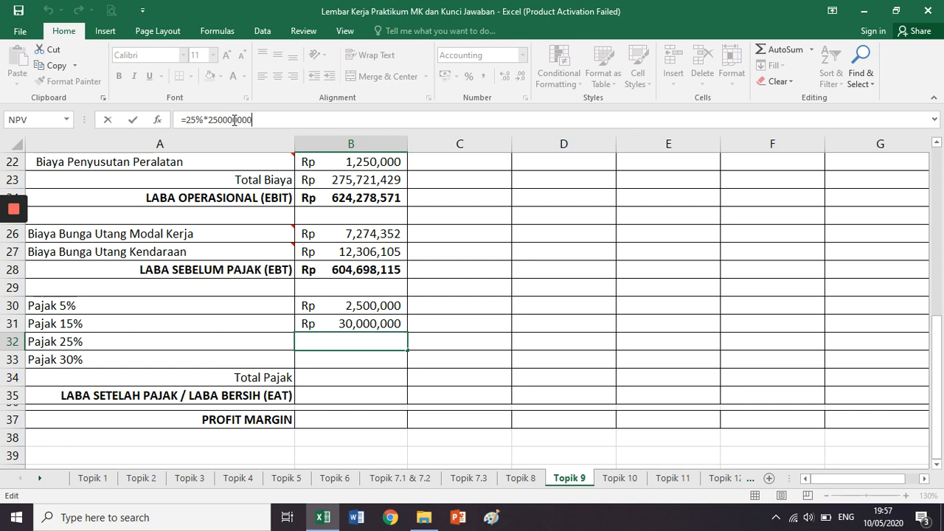
{"action": "key", "text": "Escape"}
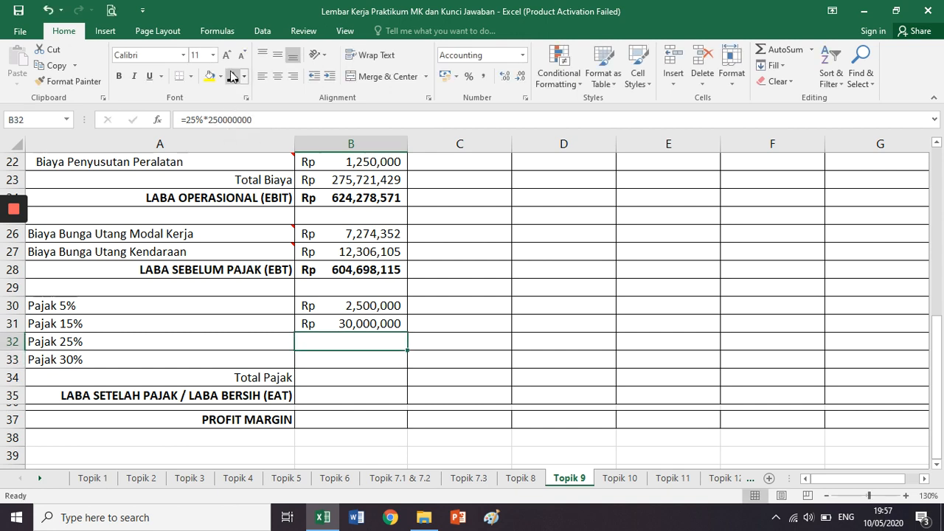
Highlight the EBT row, inspect how the 200C Pajak 30% formula uses it, and reveal the 30% tax with black font.
{"action": "key", "text": "Down"}
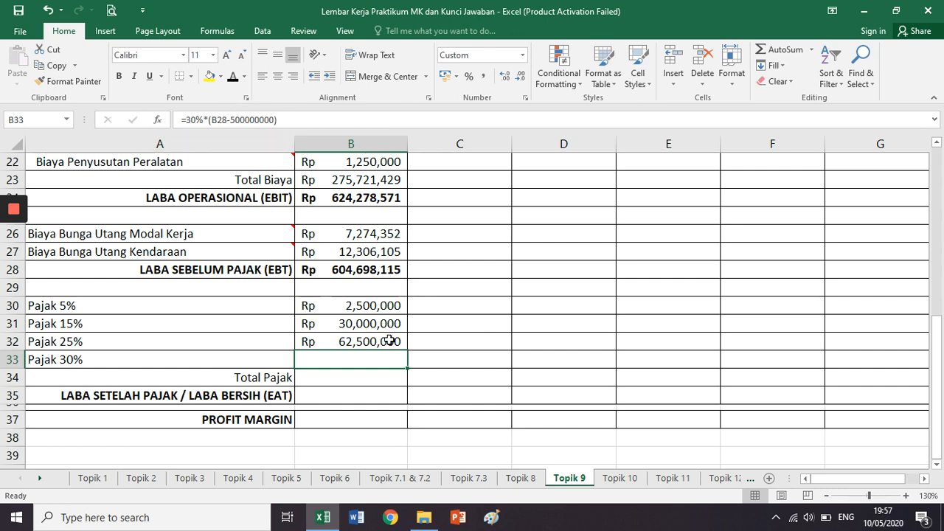
{"action": "left_click_drag", "start_coordinate": [254, 277], "coordinate": [310, 270]}
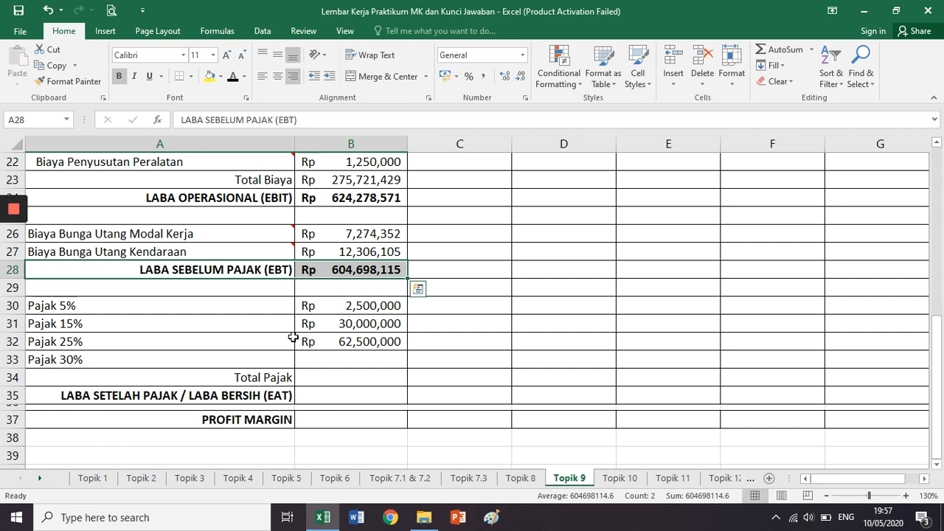
{"action": "left_click", "coordinate": [291, 342]}
{"action": "left_click", "coordinate": [274, 270]}
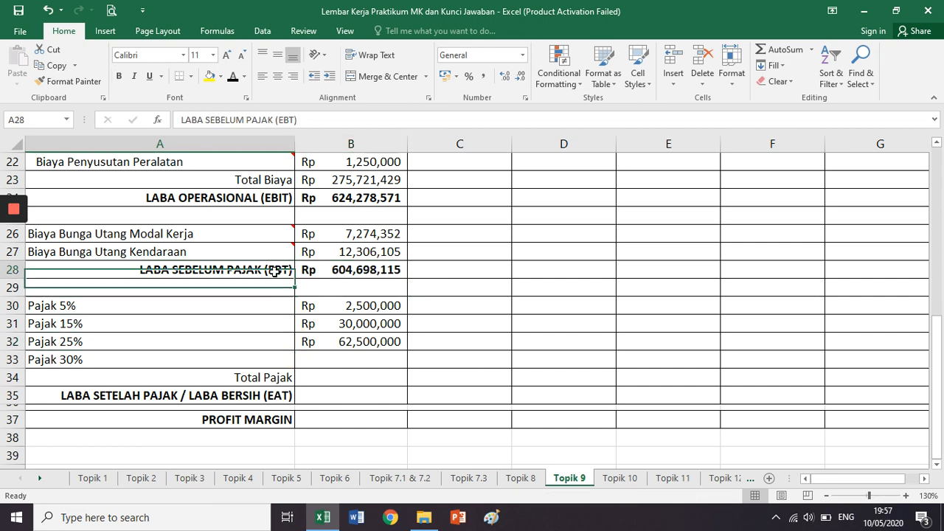
{"action": "left_click", "coordinate": [310, 271]}
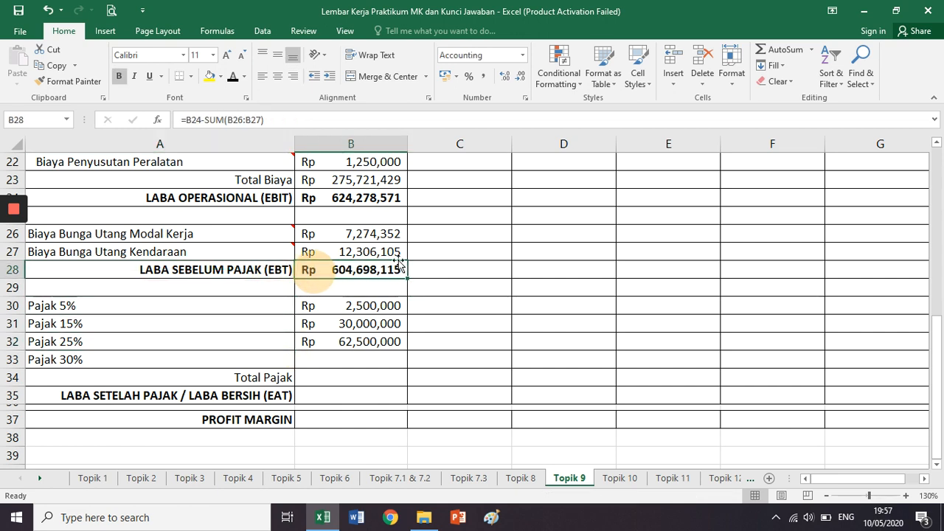
{"action": "left_click", "coordinate": [264, 357]}
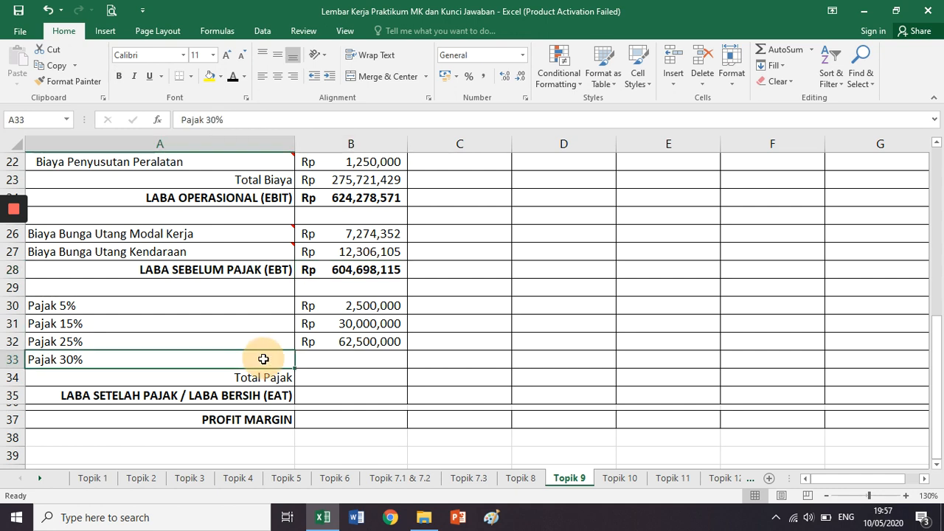
{"action": "left_click", "coordinate": [323, 360]}
{"action": "left_click", "coordinate": [285, 119]}
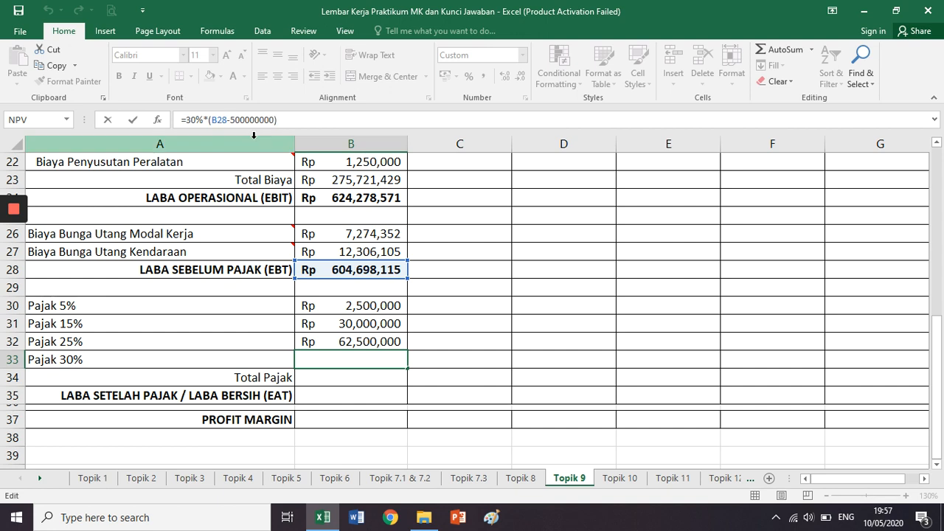
{"action": "key", "text": "ctrl+Return"}
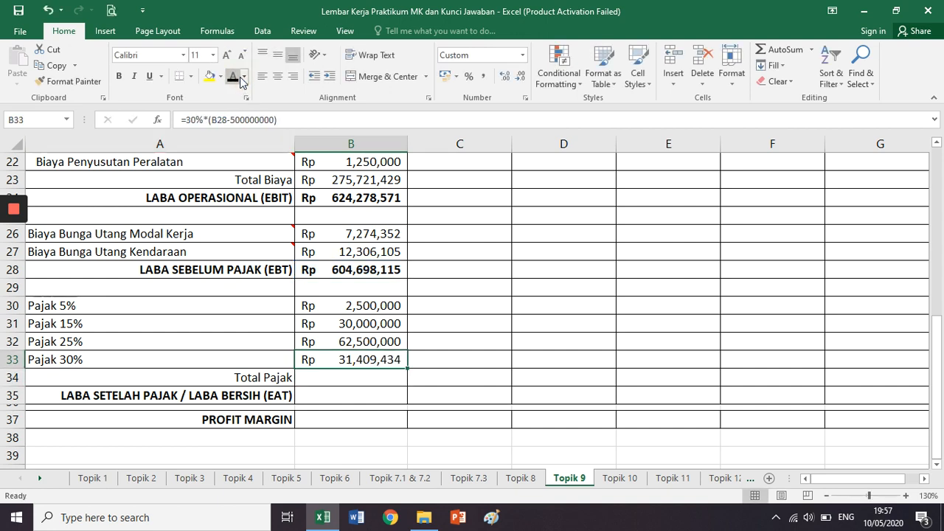
Inspect the SUM formula for the 200C Total Pajak and reveal its amount with black font.
{"action": "key", "text": "Down"}
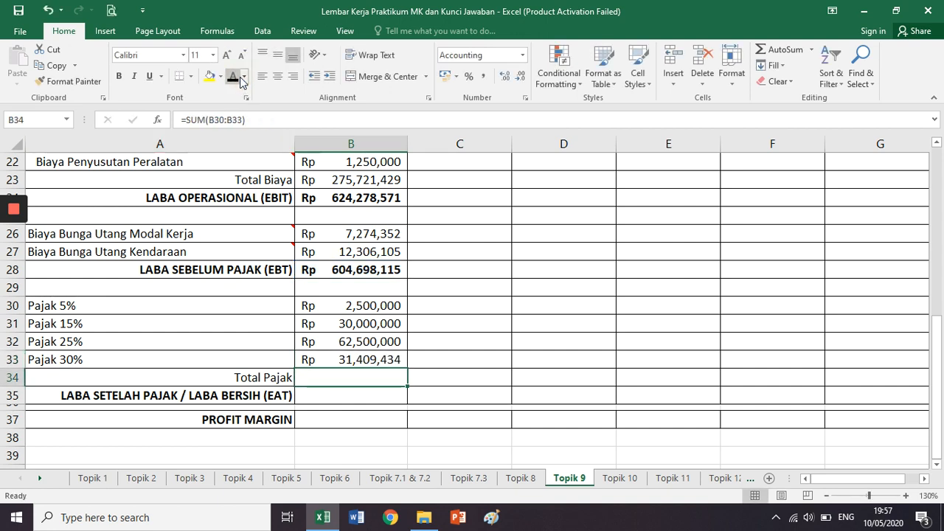
{"action": "left_click", "coordinate": [301, 118]}
{"action": "key", "text": "Return"}
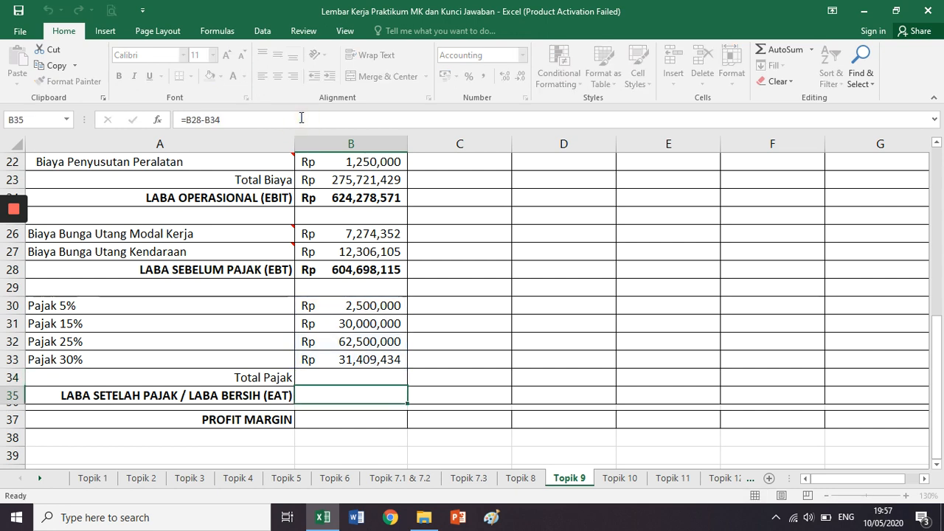
{"action": "key", "text": "Up"}
{"action": "left_click", "coordinate": [238, 79]}
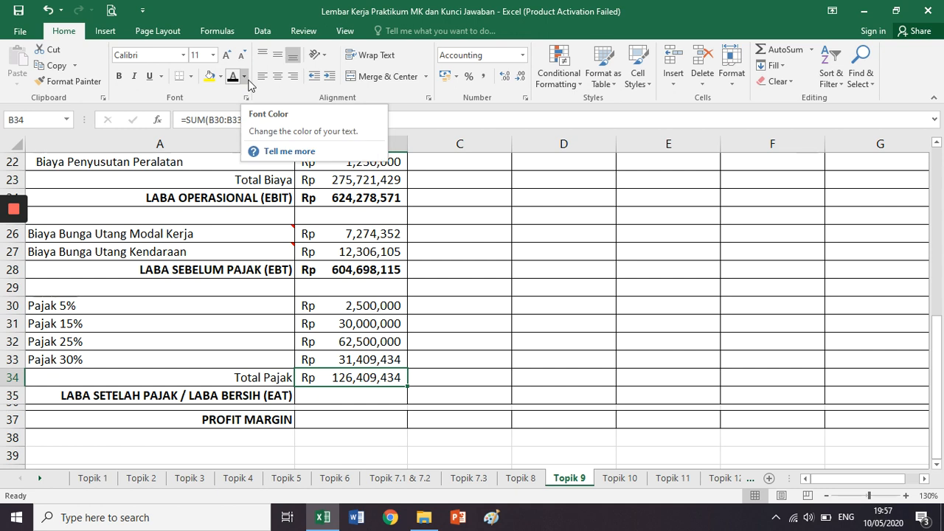
Inspect how the 200C net profit (EAT) formula subtracts Total Pajak from EBT, and reveal its amount with black font.
{"action": "key", "text": "Down"}
{"action": "left_click", "coordinate": [356, 270]}
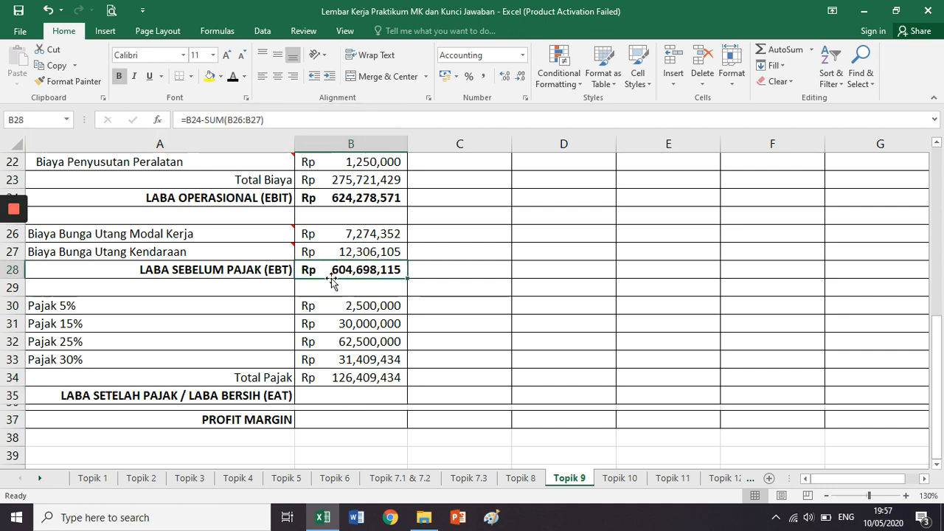
{"action": "left_click", "coordinate": [366, 376]}
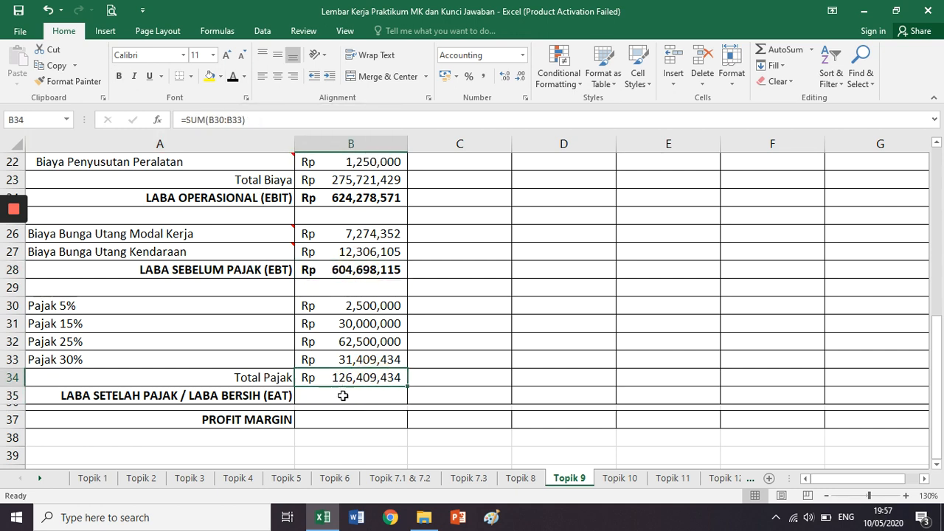
{"action": "left_click", "coordinate": [344, 395]}
{"action": "left_click", "coordinate": [251, 119]}
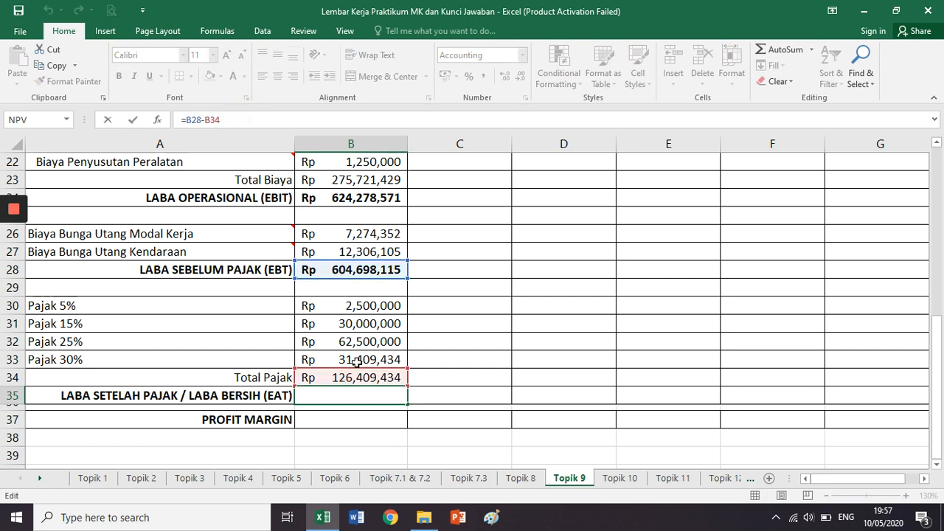
{"action": "key", "text": "Escape"}
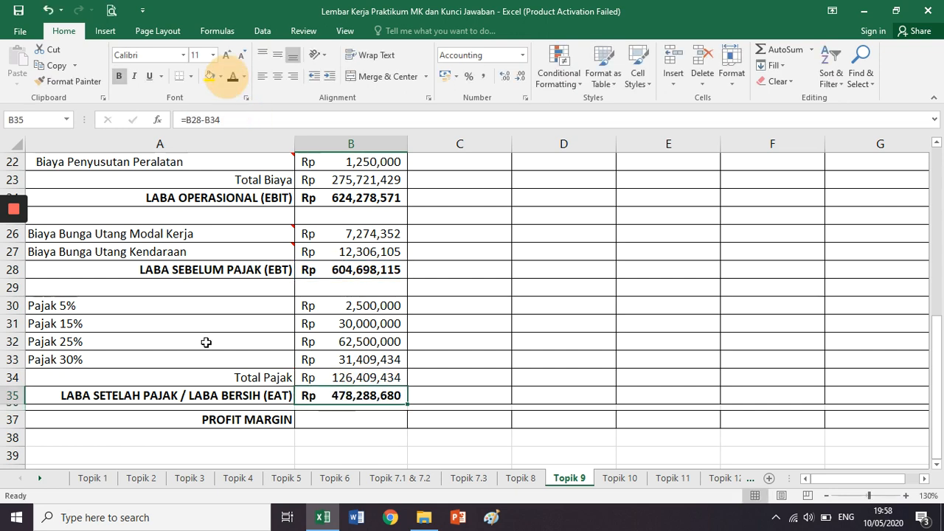
{"action": "left_click", "coordinate": [238, 364]}
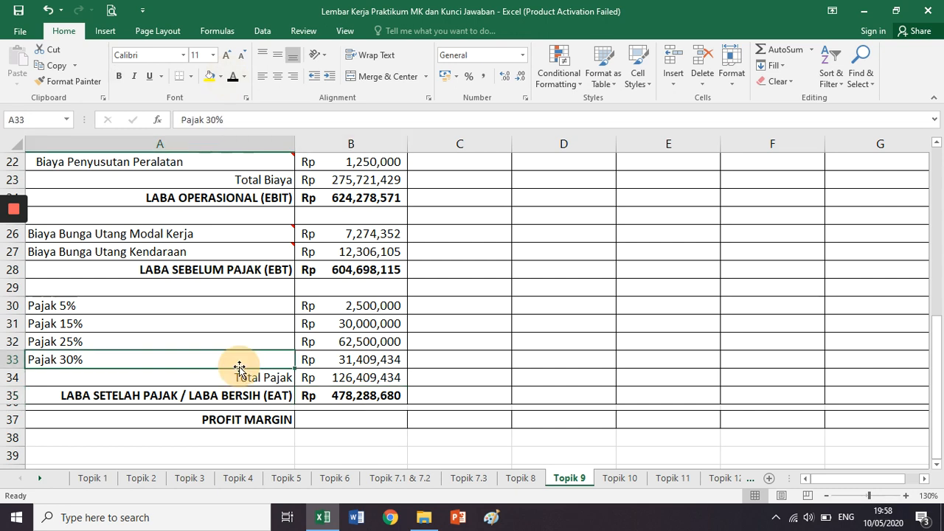
Examine the Profit Margin, EAT and Pendapatan / Penerimaan rows to trace which 200C amounts the margin is based on.
{"action": "left_click", "coordinate": [281, 418]}
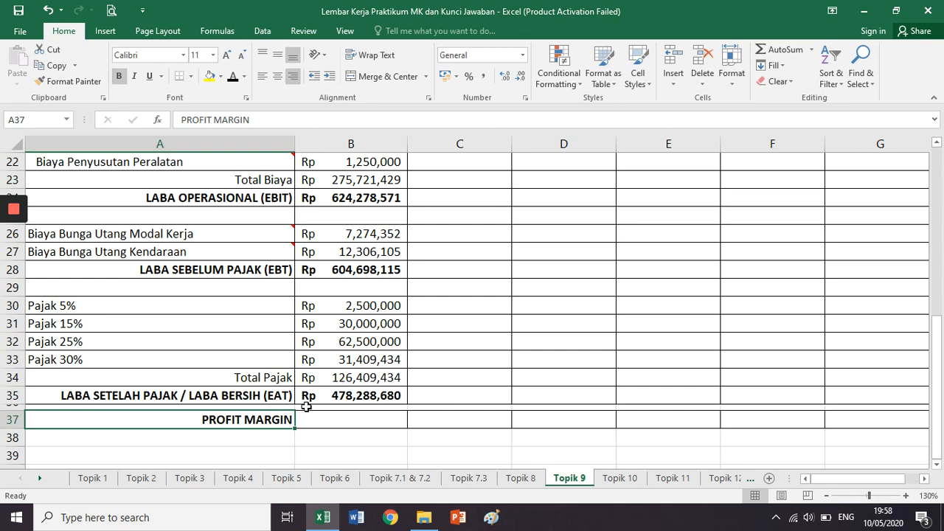
{"action": "left_click", "coordinate": [284, 396]}
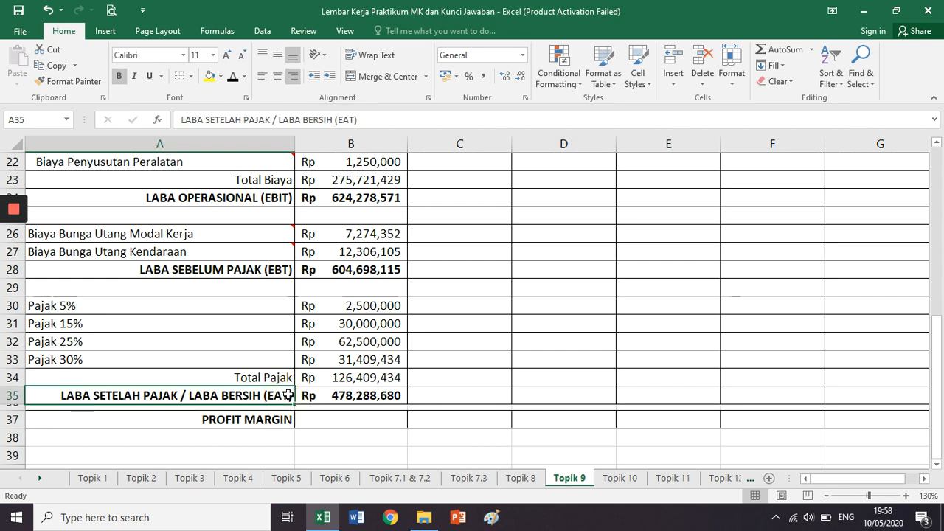
{"action": "scroll", "coordinate": [295, 384], "scroll_direction": "up", "scroll_amount": 6}
{"action": "left_click", "coordinate": [328, 310]}
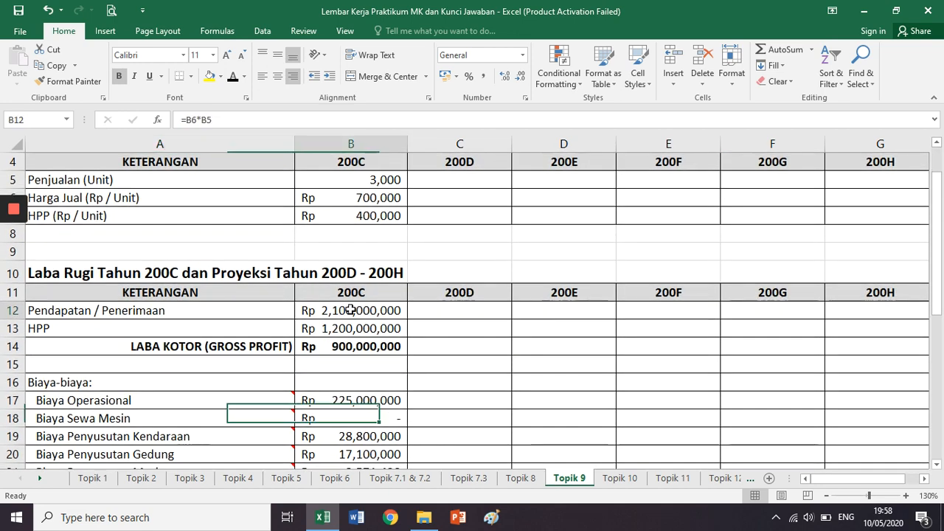
{"action": "scroll", "coordinate": [328, 311], "scroll_direction": "down", "scroll_amount": 1}
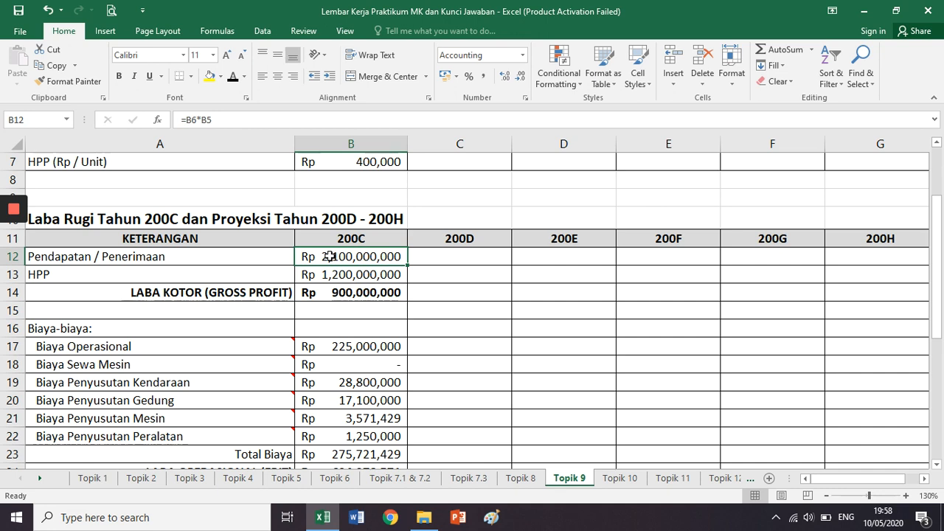
{"action": "scroll", "coordinate": [347, 256], "scroll_direction": "down", "scroll_amount": 5}
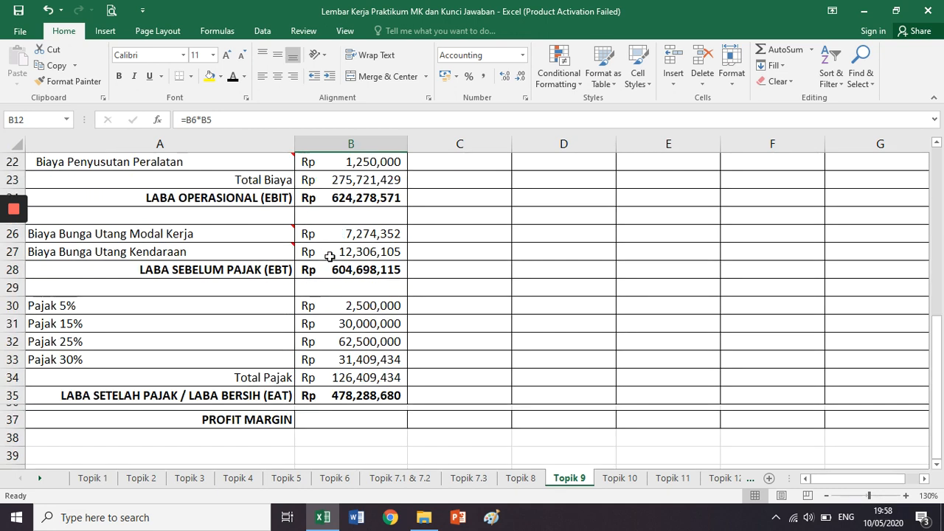
{"action": "scroll", "coordinate": [359, 255], "scroll_direction": "up", "scroll_amount": 5}
{"action": "left_click", "coordinate": [291, 261]}
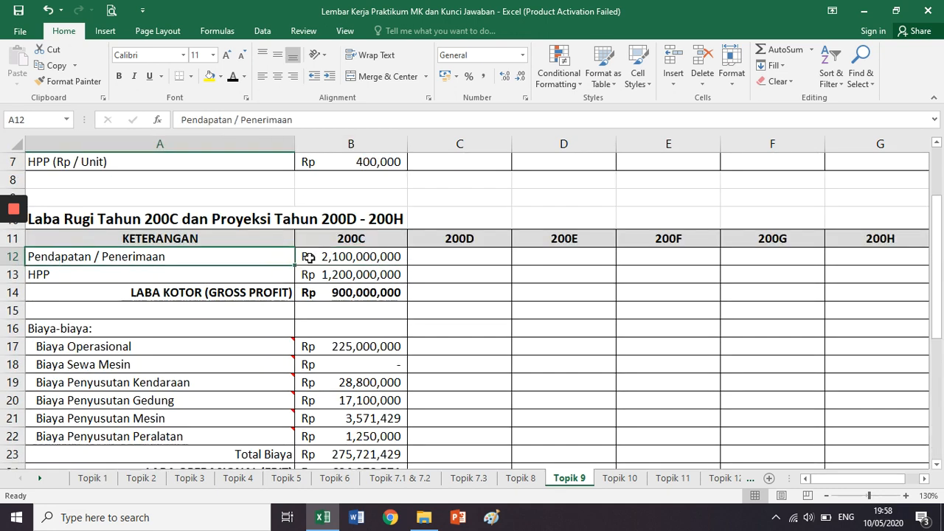
{"action": "left_click_drag", "start_coordinate": [292, 260], "coordinate": [320, 255]}
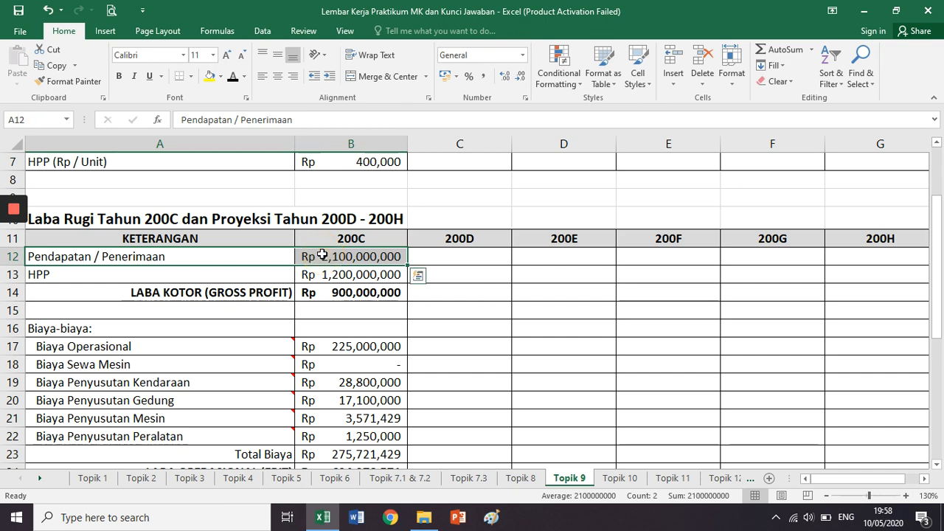
Inspect the 200C Profit Margin formula =B35/B12 and reveal the percentage with black font.
{"action": "scroll", "coordinate": [323, 254], "scroll_direction": "down", "scroll_amount": 7}
{"action": "left_click", "coordinate": [333, 311]}
{"action": "type", "text": "=B35/B12"}
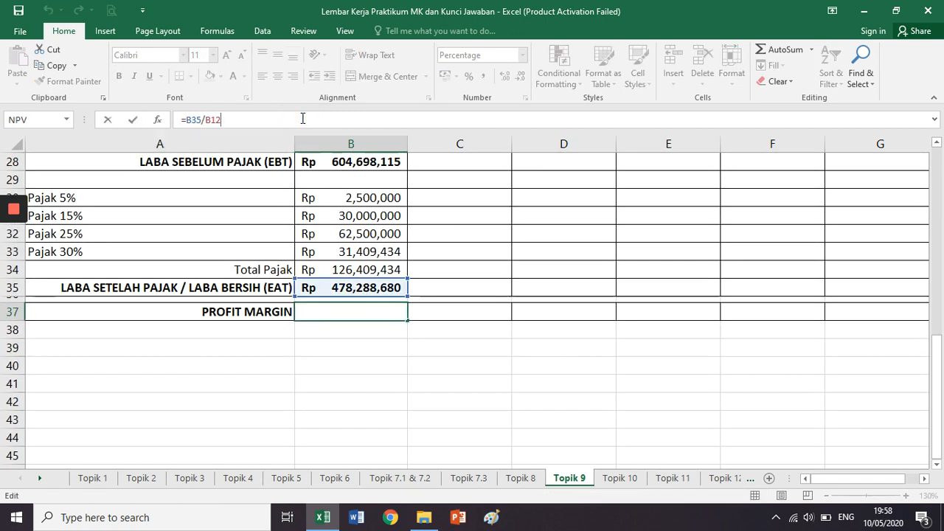
{"action": "key", "text": "Return"}
{"action": "key", "text": "Up"}
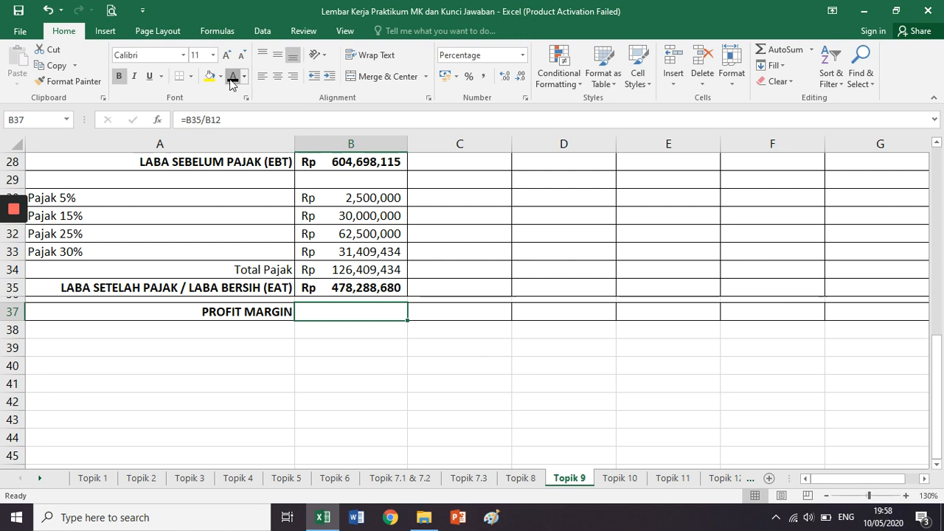
{"action": "left_click", "coordinate": [232, 76]}
{"action": "scroll", "coordinate": [329, 346], "scroll_direction": "up", "scroll_amount": 1}
{"action": "scroll", "coordinate": [329, 345], "scroll_direction": "up", "scroll_amount": 1}
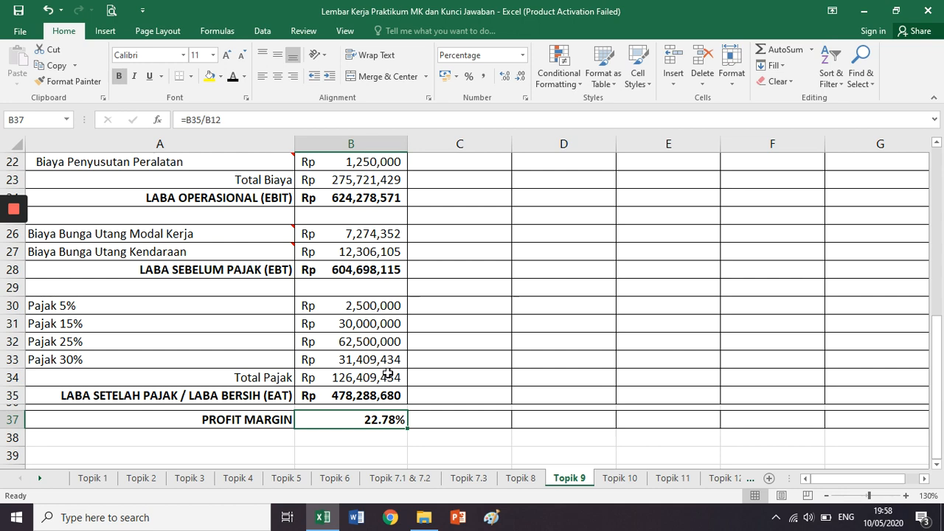
Review the completed 200C column from the data table down, and highlight the 200D to 200H projection columns.
{"action": "scroll", "coordinate": [387, 374], "scroll_direction": "up", "scroll_amount": 5}
{"action": "left_click", "coordinate": [350, 143]}
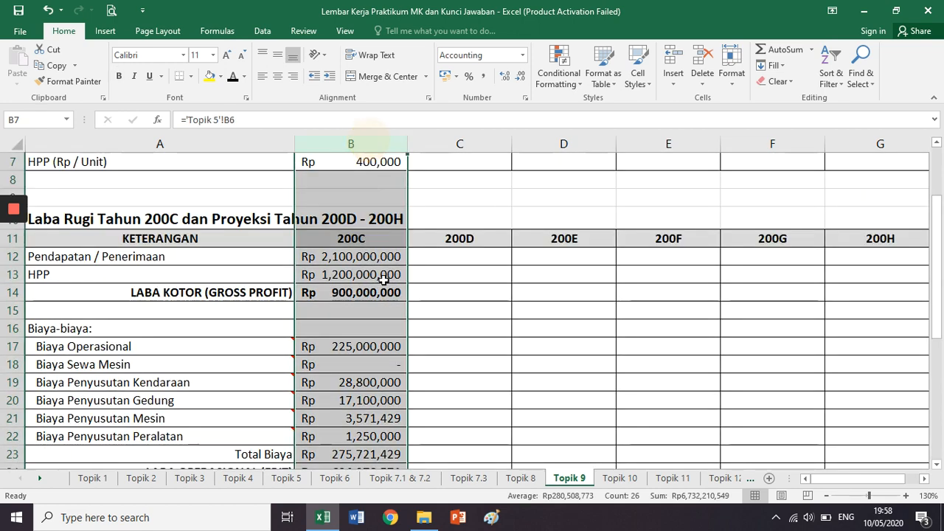
{"action": "scroll", "coordinate": [383, 281], "scroll_direction": "up", "scroll_amount": 2}
{"action": "scroll", "coordinate": [383, 280], "scroll_direction": "down", "scroll_amount": 4}
{"action": "scroll", "coordinate": [384, 280], "scroll_direction": "up", "scroll_amount": 4}
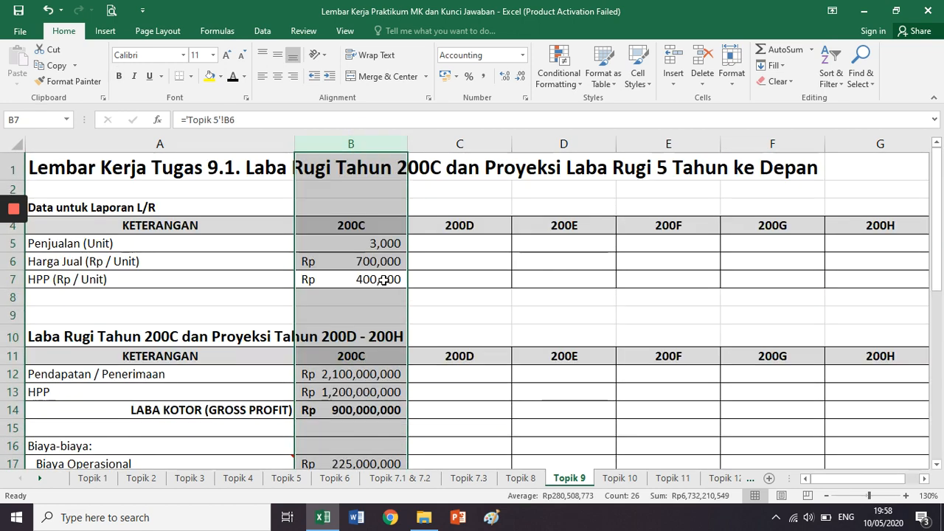
{"action": "left_click", "coordinate": [465, 143]}
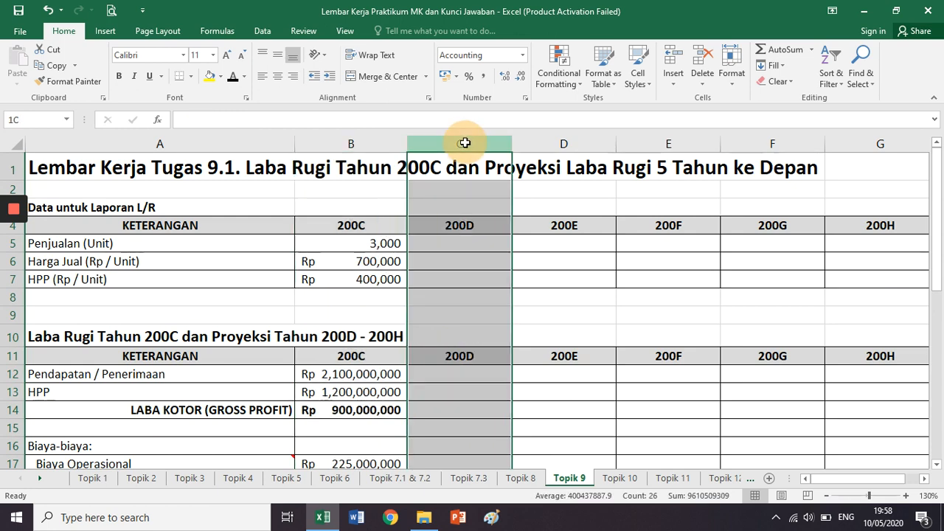
{"action": "left_click_drag", "start_coordinate": [465, 142], "coordinate": [841, 142]}
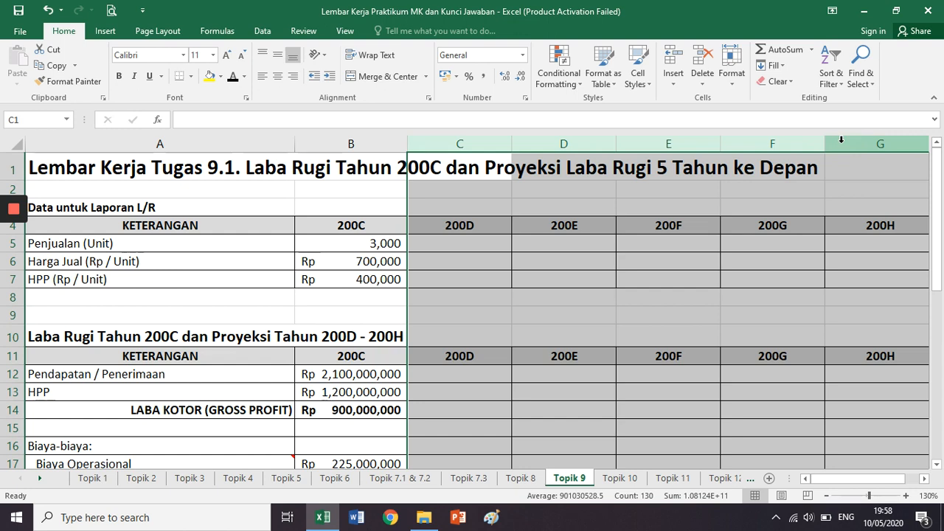
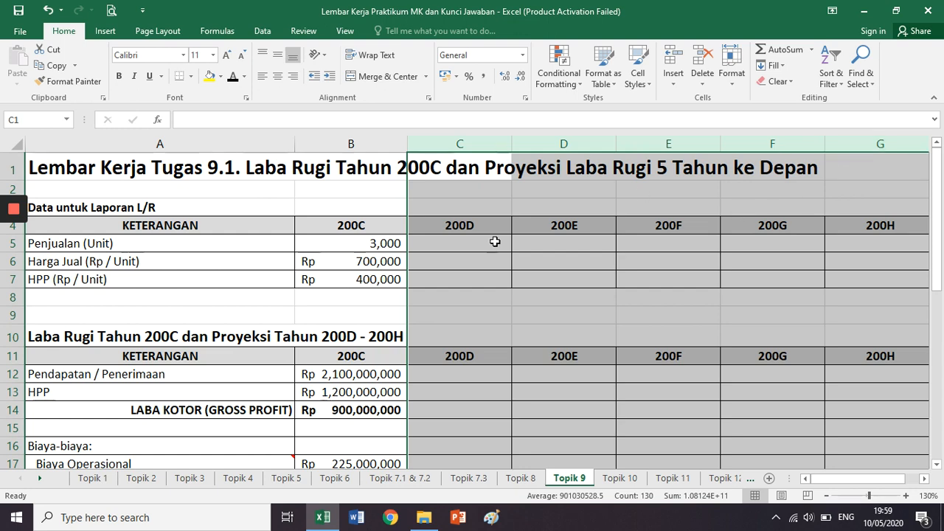
Compare the 200C and 200D columns and inspect the 200D Penjualan (Unit) formula against the 200C sales units.
{"action": "left_click", "coordinate": [356, 243]}
{"action": "left_click", "coordinate": [368, 144]}
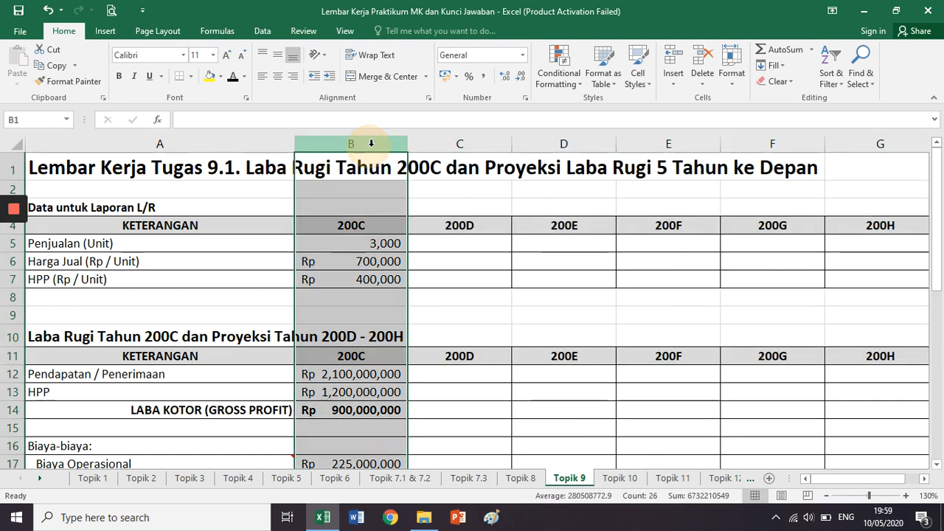
{"action": "left_click", "coordinate": [457, 144]}
{"action": "left_click", "coordinate": [456, 227]}
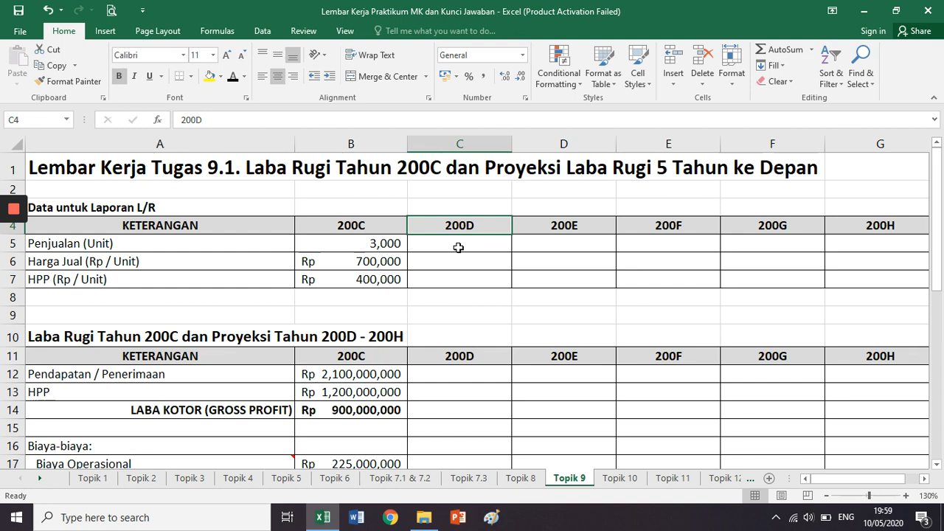
{"action": "left_click", "coordinate": [389, 243]}
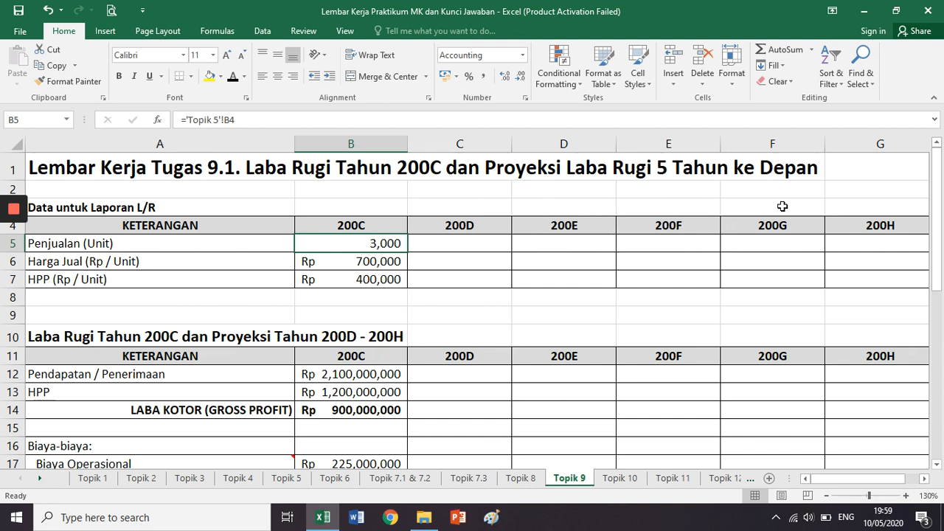
{"action": "left_click", "coordinate": [485, 236]}
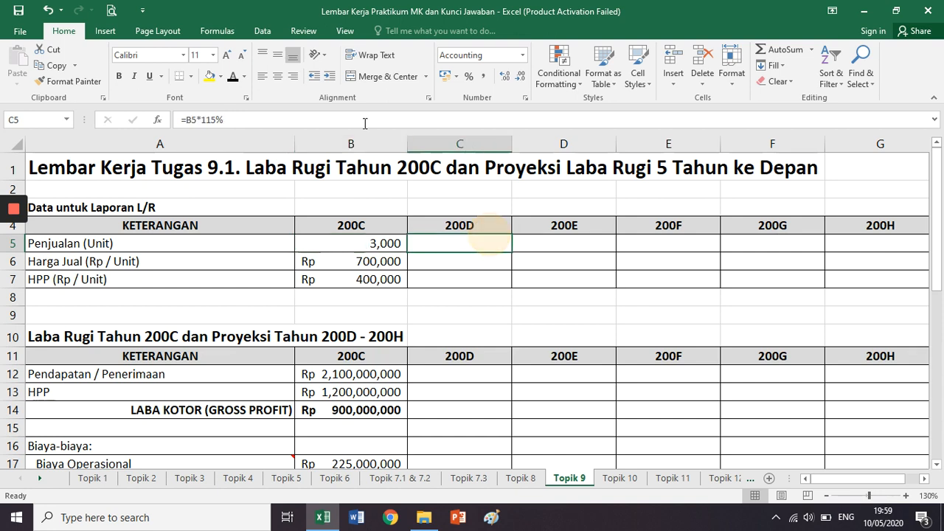
{"action": "left_click", "coordinate": [362, 122]}
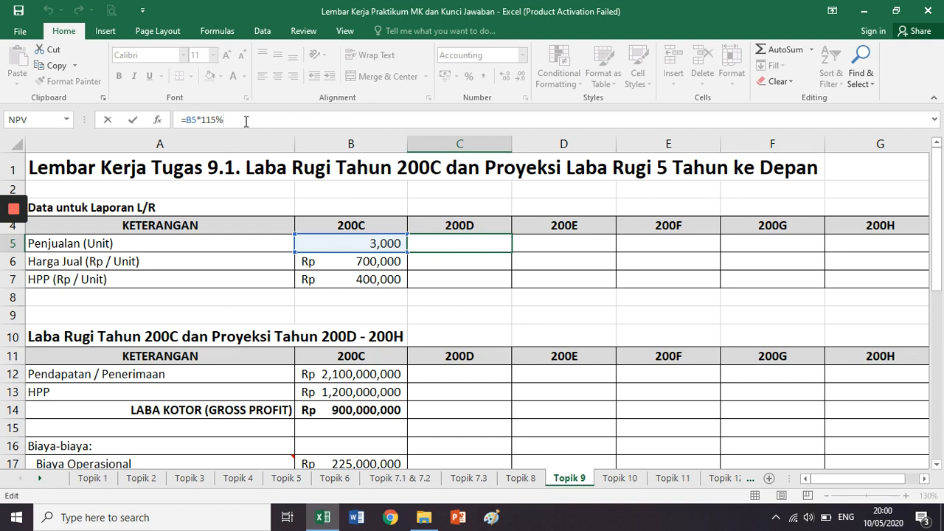
{"action": "key", "text": "ctrl+Return"}
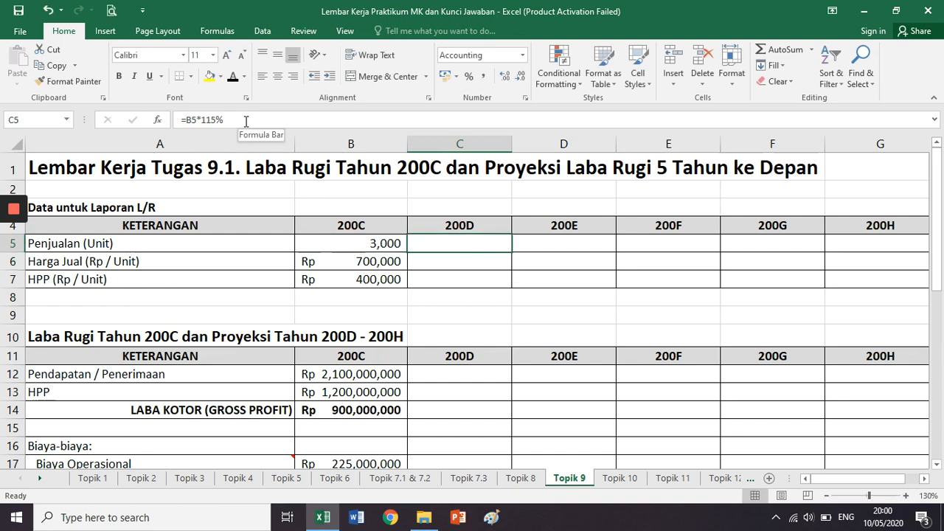
Inspect the Harga Jual formulas for 200D through 200G, tracing each one to the previous year's selling price.
{"action": "left_click", "coordinate": [452, 260]}
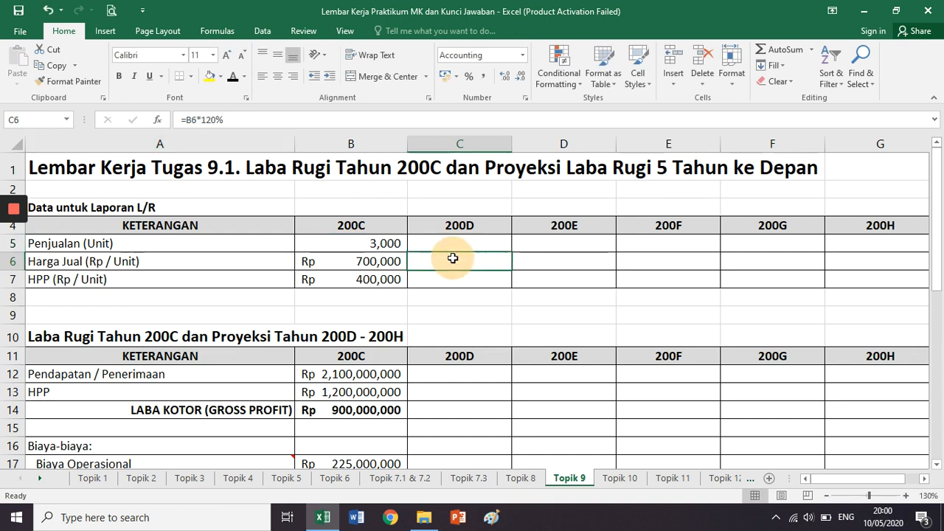
{"action": "left_click", "coordinate": [339, 126]}
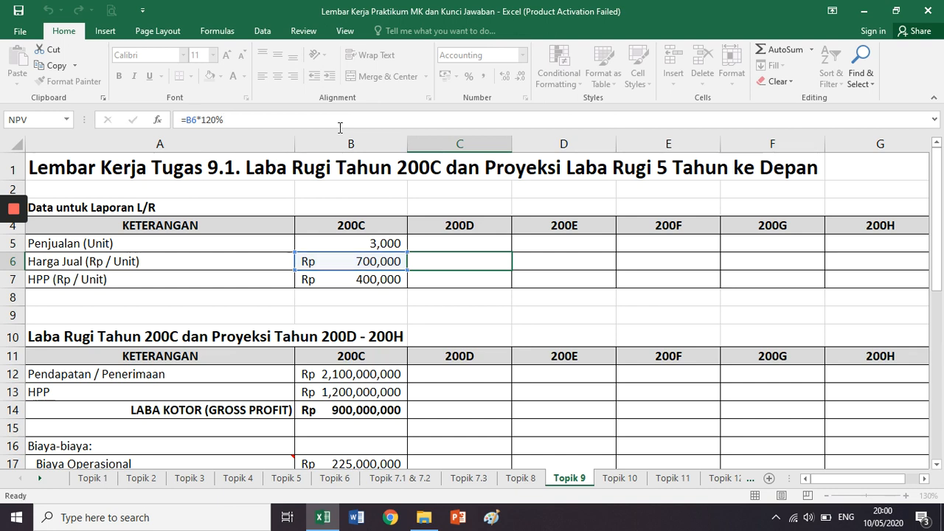
{"action": "key", "text": "ctrl+Return"}
{"action": "left_click", "coordinate": [339, 128]}
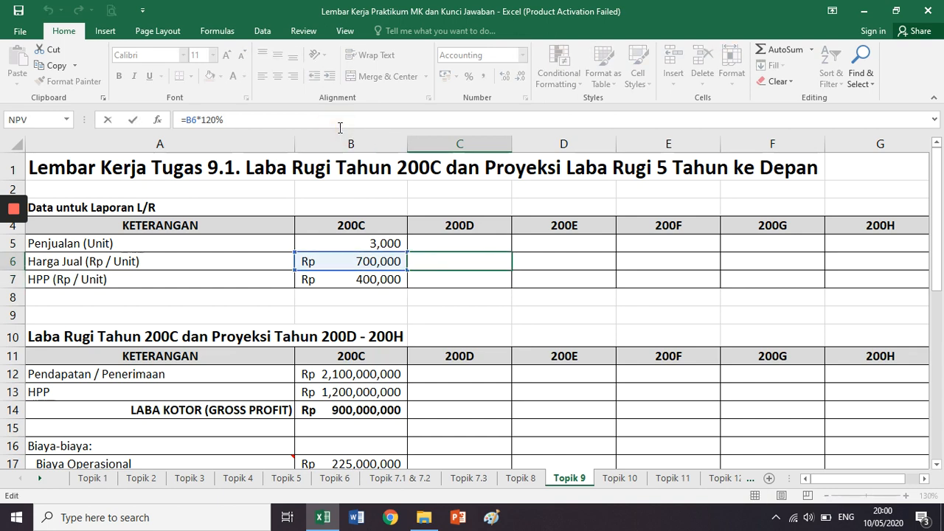
{"action": "key", "text": "Tab"}
{"action": "left_click", "coordinate": [340, 128]}
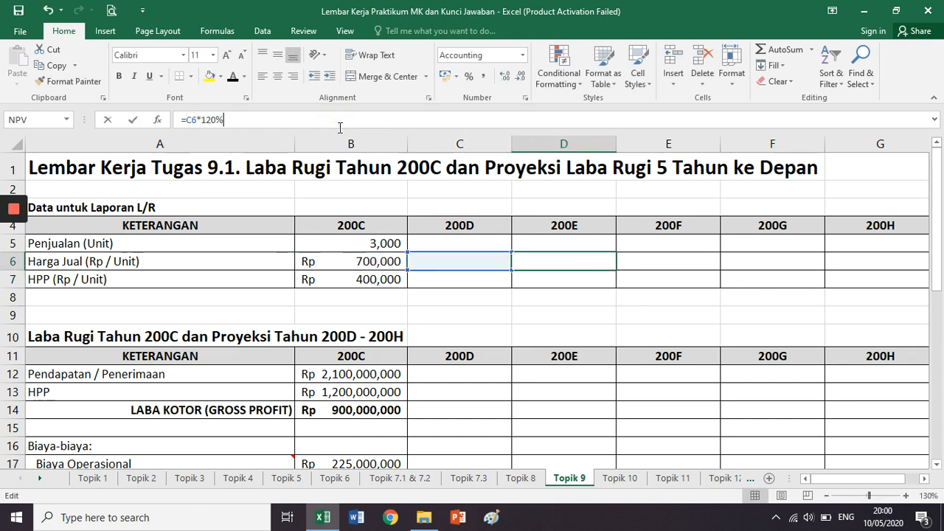
{"action": "key", "text": "Tab"}
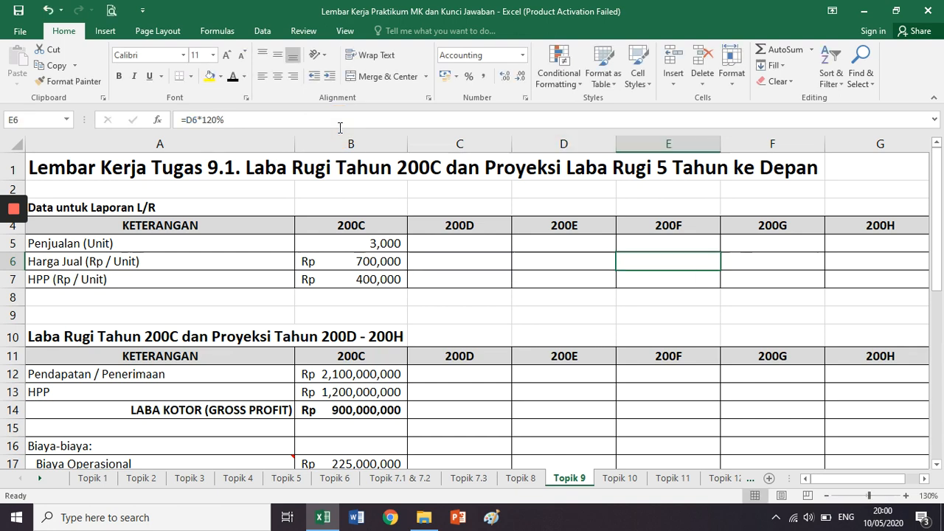
{"action": "left_click", "coordinate": [340, 128]}
{"action": "key", "text": "Tab"}
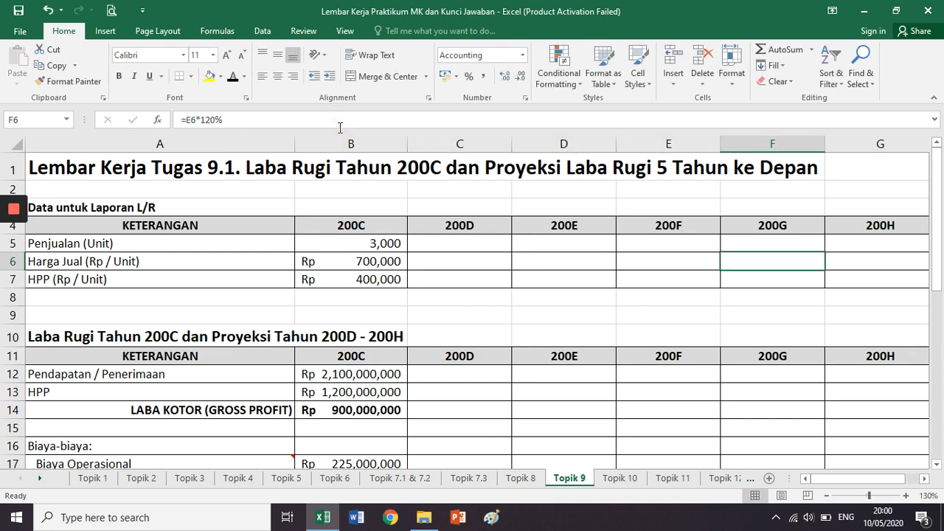
{"action": "left_click", "coordinate": [334, 122]}
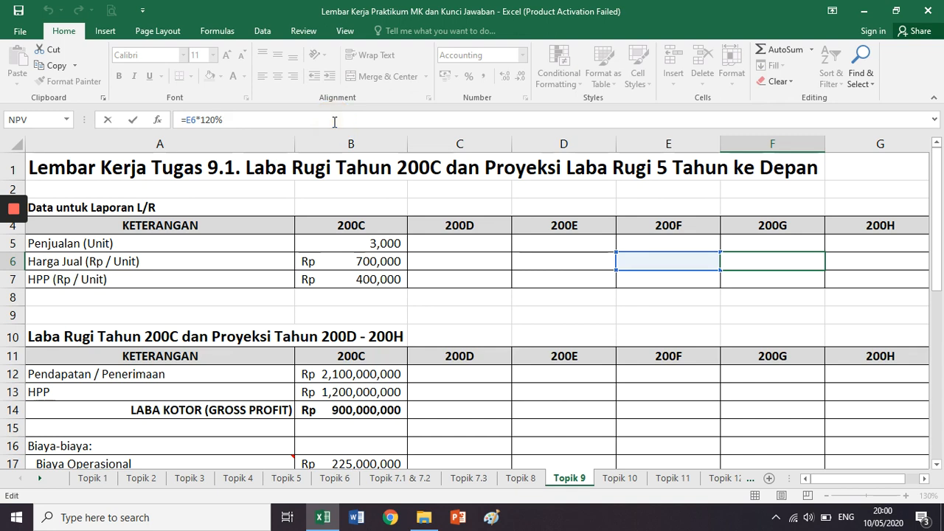
{"action": "key", "text": "Return"}
Highlight the Harga Jual cells from 200D to 200G and return to the 200C selling price.
{"action": "key", "text": "Up"}
{"action": "key", "text": "shift+Right"}
{"action": "key", "text": "shift+Right"}
{"action": "key", "text": "shift+Right"}
{"action": "key", "text": "shift+Right"}
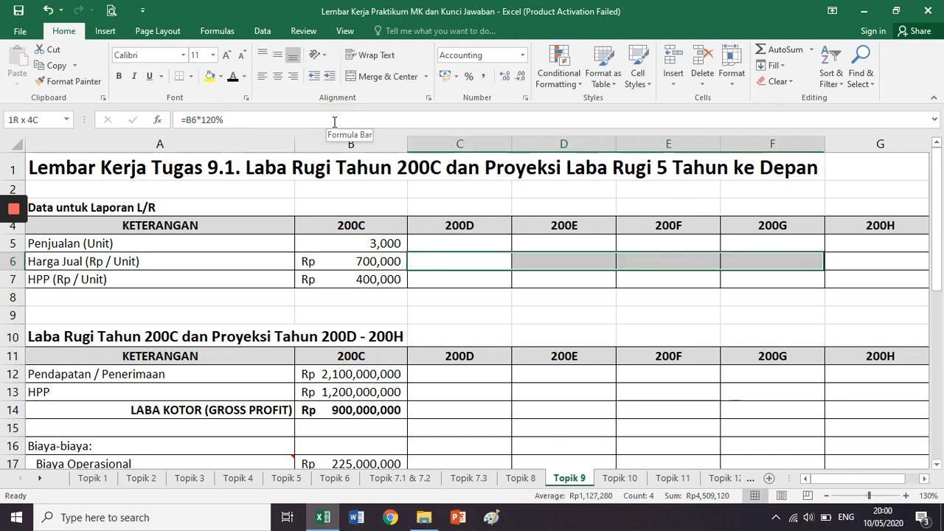
{"action": "key", "text": "Left"}
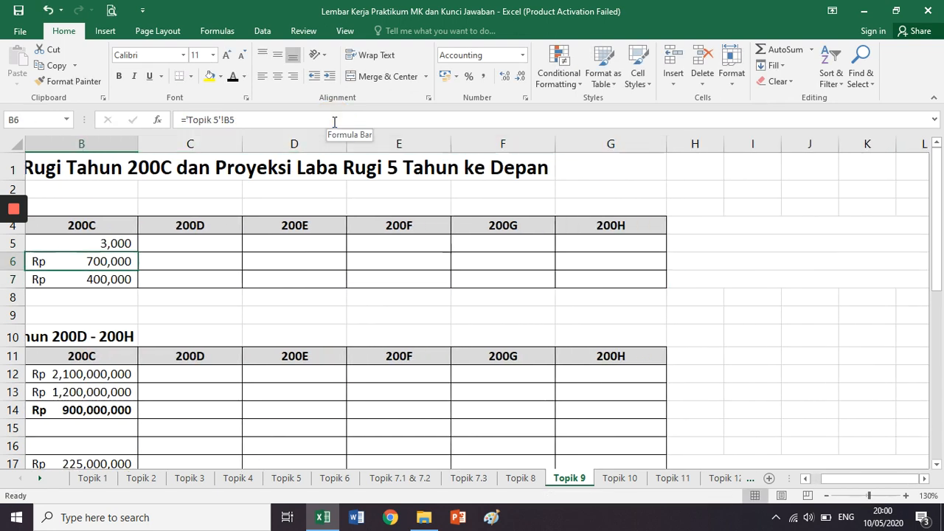
Recheck the Harga Jual row across the projection years, comparing the 200D to 200F growth formulas with the 200C selling price.
{"action": "key", "text": "Left"}
{"action": "key", "text": "Right"}
{"action": "key", "text": "Right"}
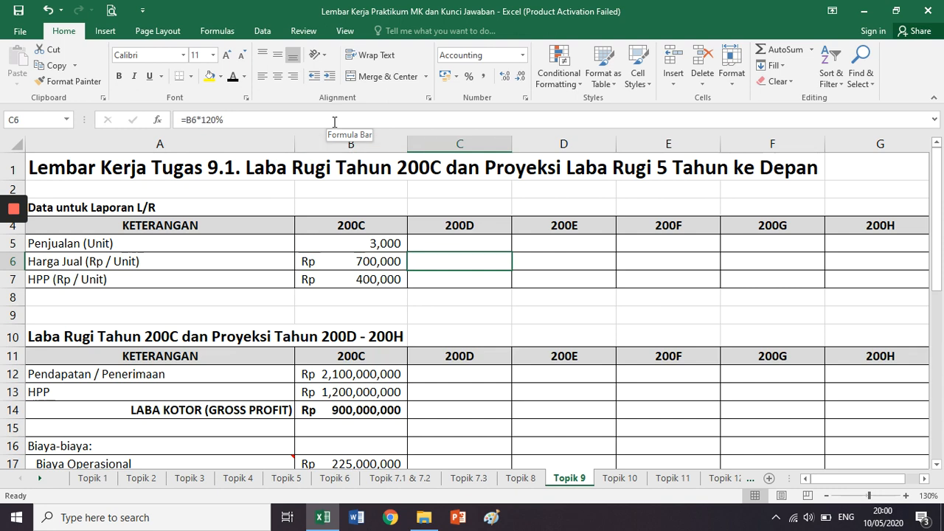
{"action": "key", "text": "Right"}
{"action": "key", "text": "Right"}
{"action": "key", "text": "Right"}
{"action": "key", "text": "Right"}
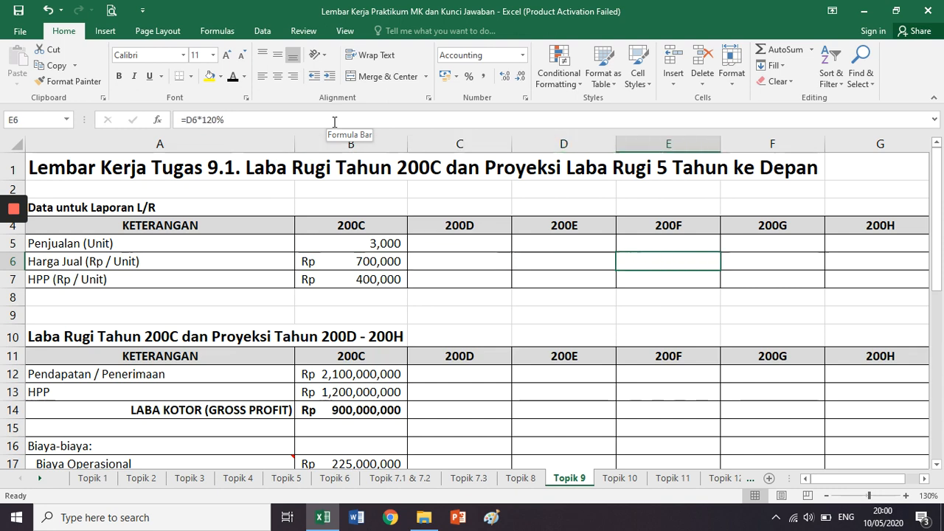
{"action": "key", "text": "Left"}
{"action": "key", "text": "Left"}
{"action": "key", "text": "Left"}
{"action": "key", "text": "Left"}
{"action": "key", "text": "Left"}
{"action": "key", "text": "Left"}
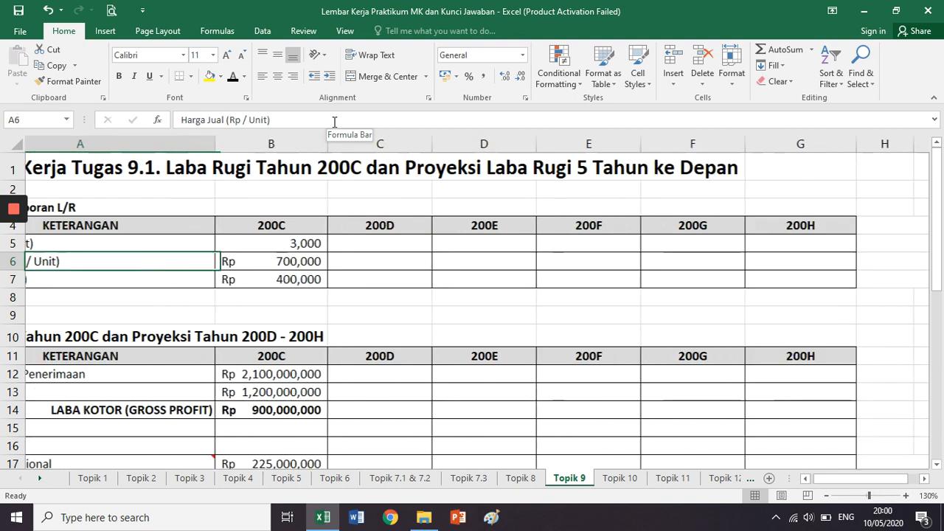
{"action": "key", "text": "Right"}
{"action": "key", "text": "Right"}
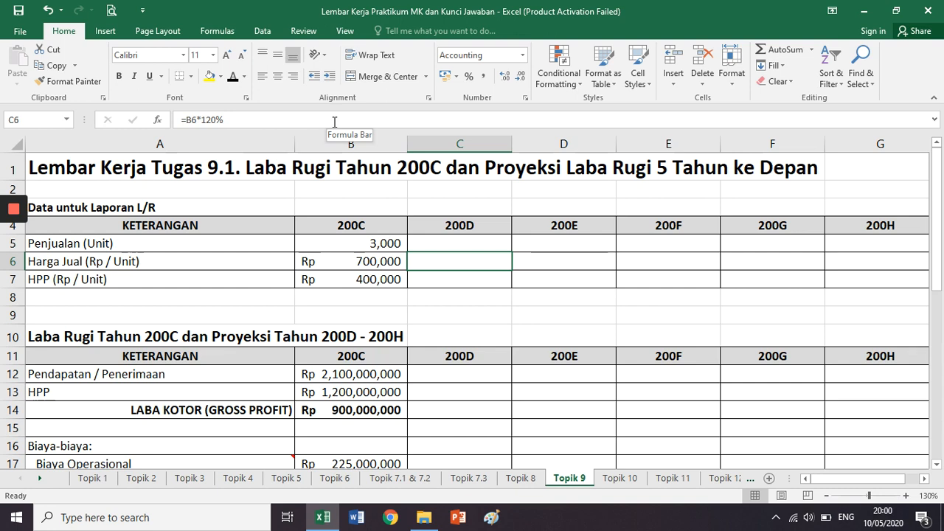
Inspect the HPP per unit formulas from 200D to 200H, tracing the 200D formula to the 200C unit cost.
{"action": "key", "text": "Down"}
{"action": "left_click", "coordinate": [335, 122]}
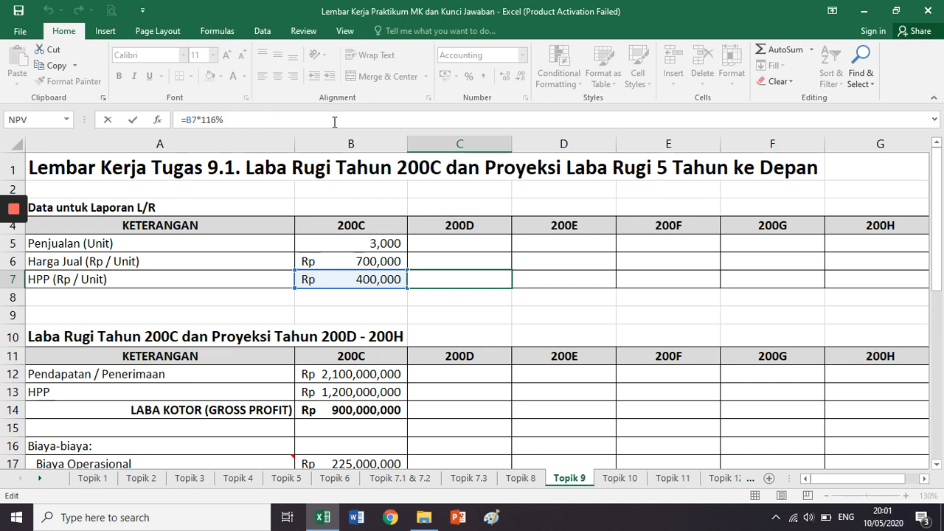
{"action": "key", "text": "Tab"}
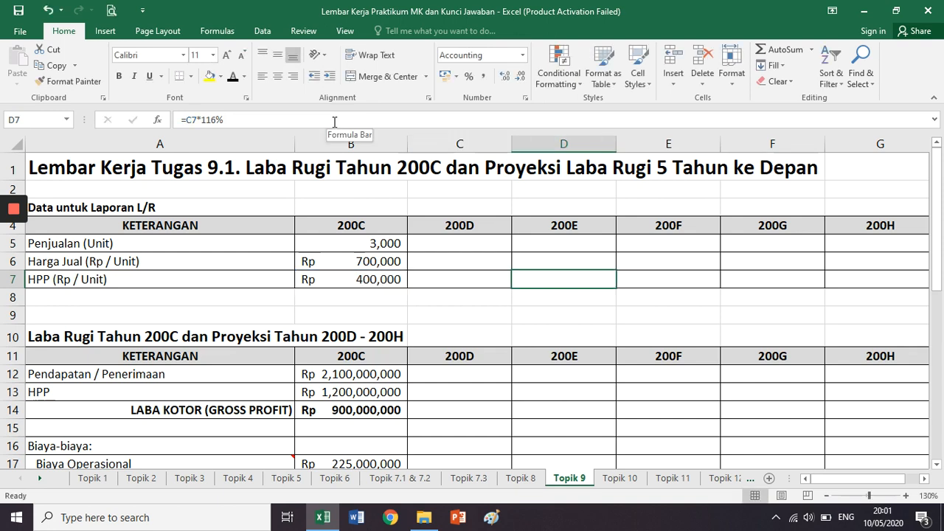
{"action": "key", "text": "Right"}
{"action": "key", "text": "Right"}
{"action": "scroll", "coordinate": [335, 122], "scroll_direction": "right", "scroll_amount": 3}
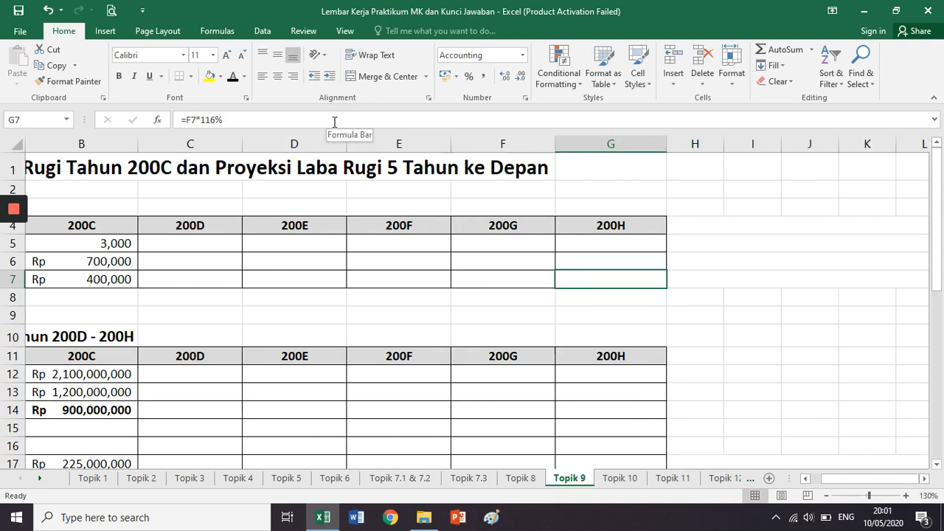
{"action": "key", "text": "Left"}
{"action": "key", "text": "Left"}
{"action": "key", "text": "Left"}
{"action": "key", "text": "Left"}
{"action": "key", "text": "Left"}
{"action": "key", "text": "Right"}
{"action": "key", "text": "Right"}
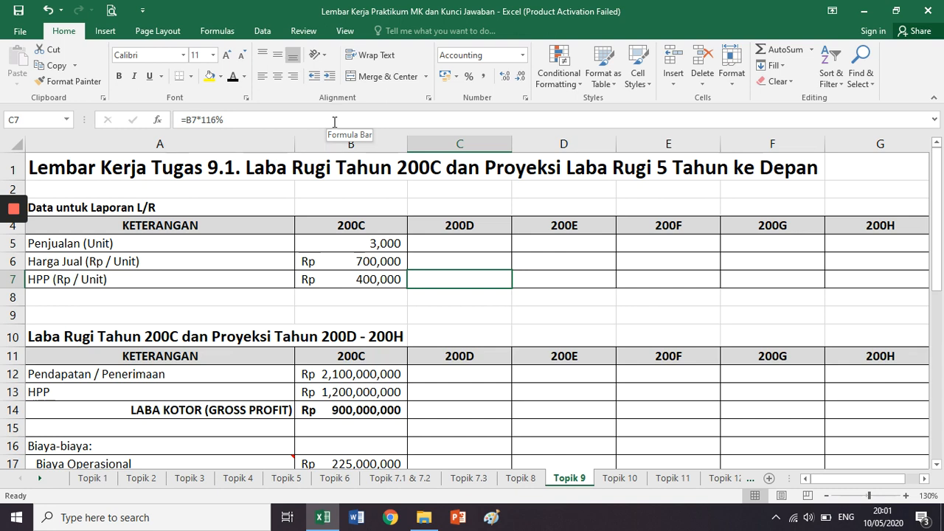
{"action": "key", "text": "Return"}
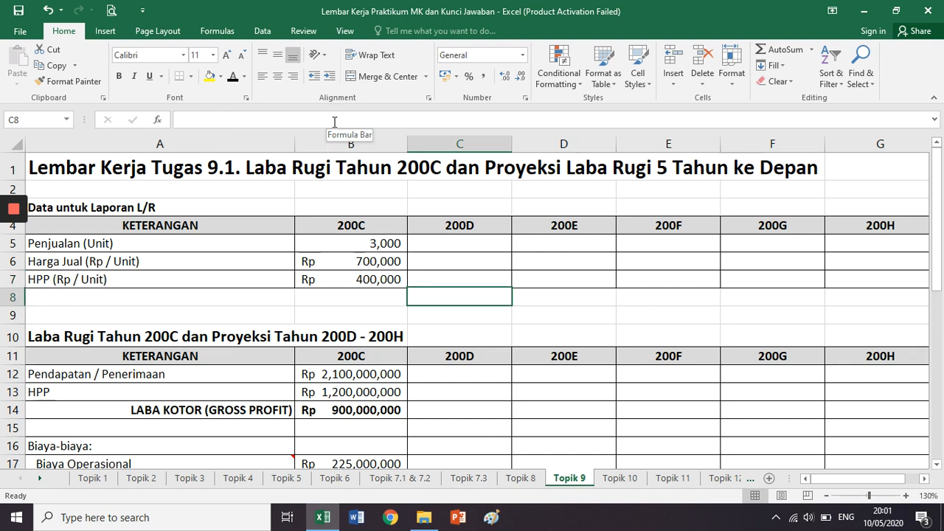
Compare the 200C and 200D columns and check the 200C Pendapatan and HPP formulas against the data table above.
{"action": "left_click", "coordinate": [346, 144]}
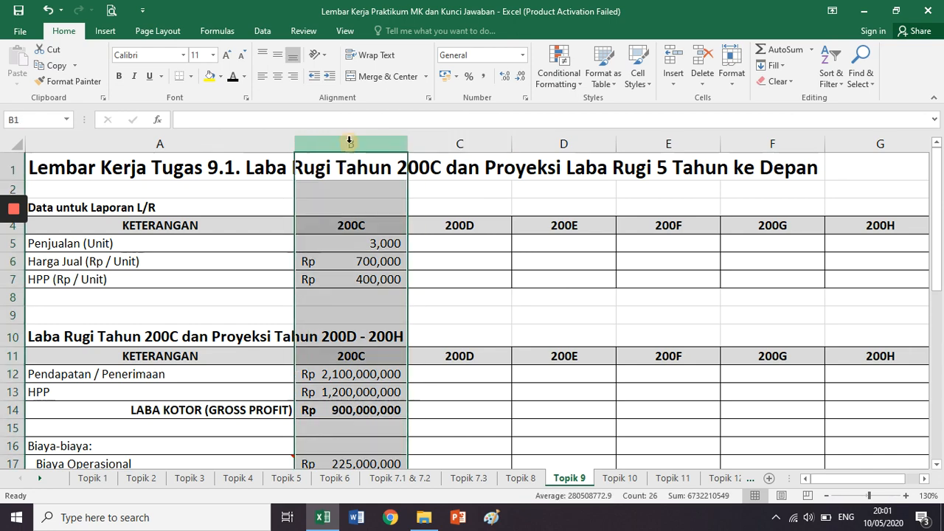
{"action": "left_click", "coordinate": [460, 144]}
{"action": "left_click", "coordinate": [385, 279]}
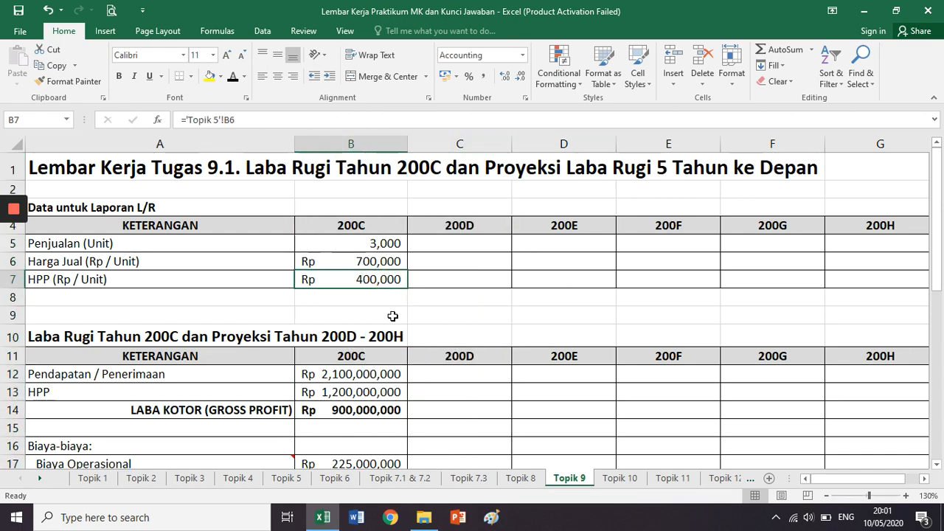
{"action": "scroll", "coordinate": [382, 301], "scroll_direction": "down", "scroll_amount": 1}
{"action": "scroll", "coordinate": [382, 301], "scroll_direction": "down", "scroll_amount": 4}
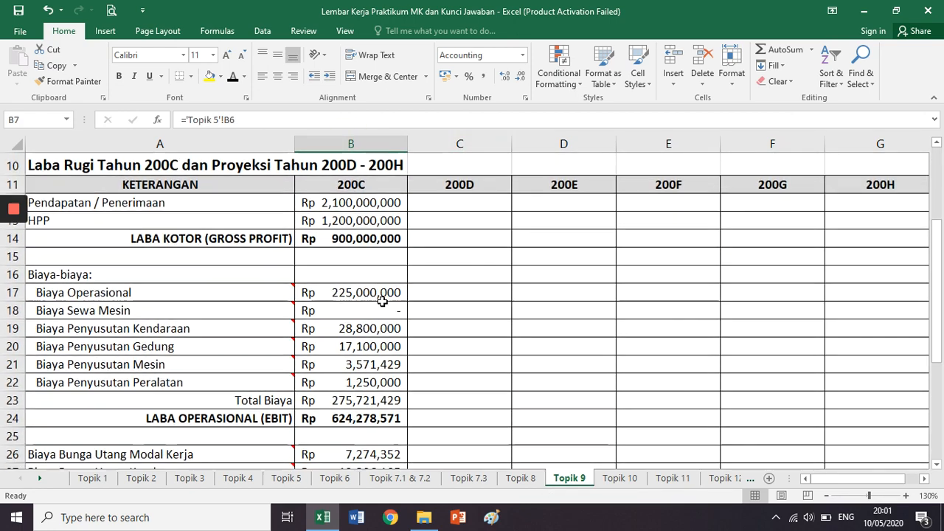
{"action": "scroll", "coordinate": [382, 301], "scroll_direction": "up", "scroll_amount": 1}
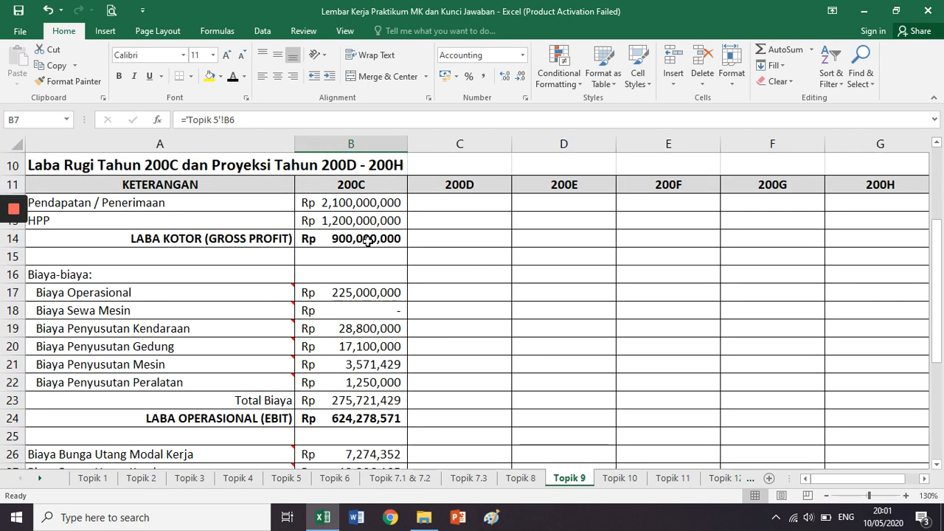
{"action": "left_click", "coordinate": [369, 204]}
{"action": "left_click", "coordinate": [367, 222]}
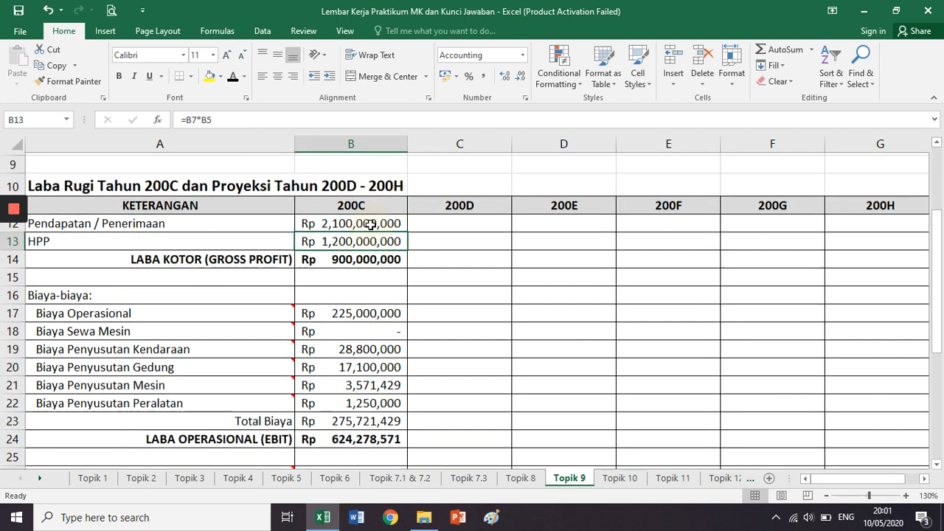
{"action": "scroll", "coordinate": [373, 224], "scroll_direction": "up", "scroll_amount": 3}
{"action": "left_click_drag", "start_coordinate": [373, 243], "coordinate": [383, 283]}
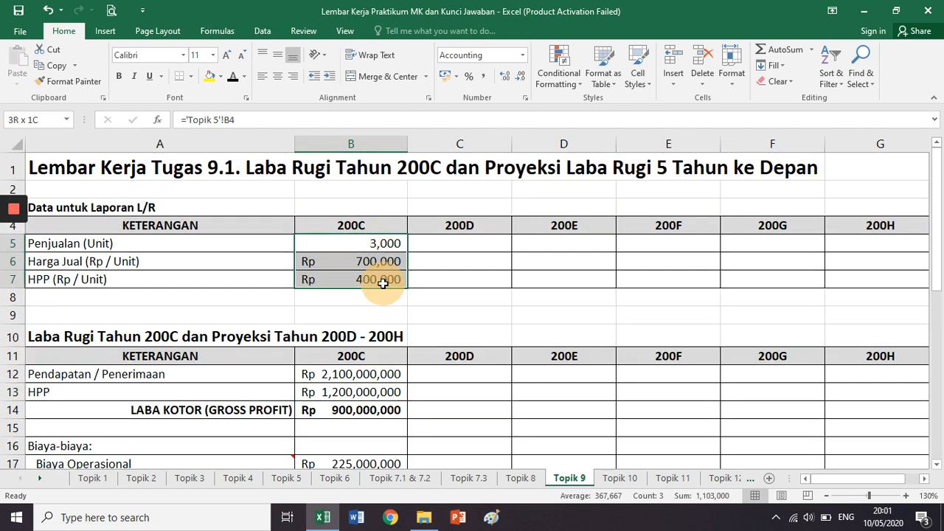
Inspect the Pendapatan formulas for 200D to 200F and highlight the projected unit and price data they use.
{"action": "left_click", "coordinate": [458, 371]}
{"action": "key", "text": "ctrl+v"}
{"action": "left_click", "coordinate": [551, 373]}
{"action": "key", "text": "ctrl+v"}
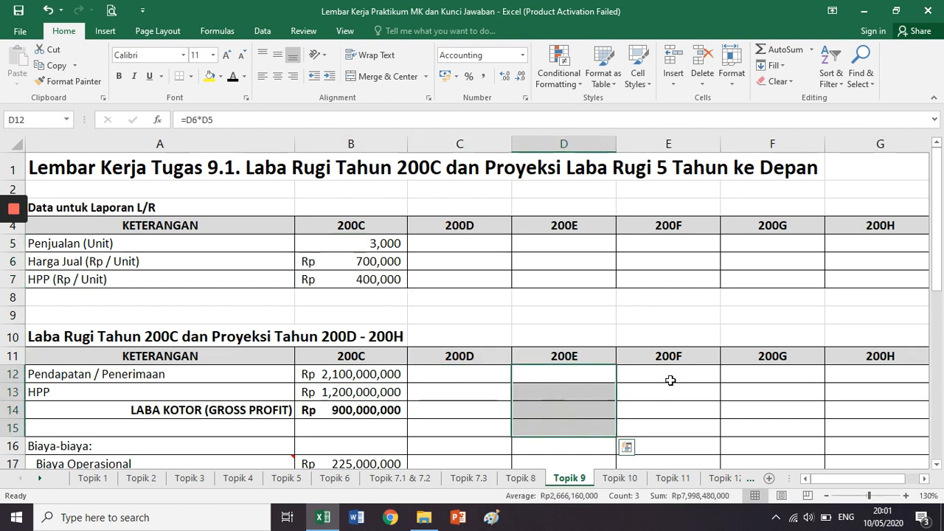
{"action": "left_click", "coordinate": [669, 380]}
{"action": "key", "text": "ctrl+v"}
{"action": "left_click_drag", "start_coordinate": [478, 237], "coordinate": [774, 297]}
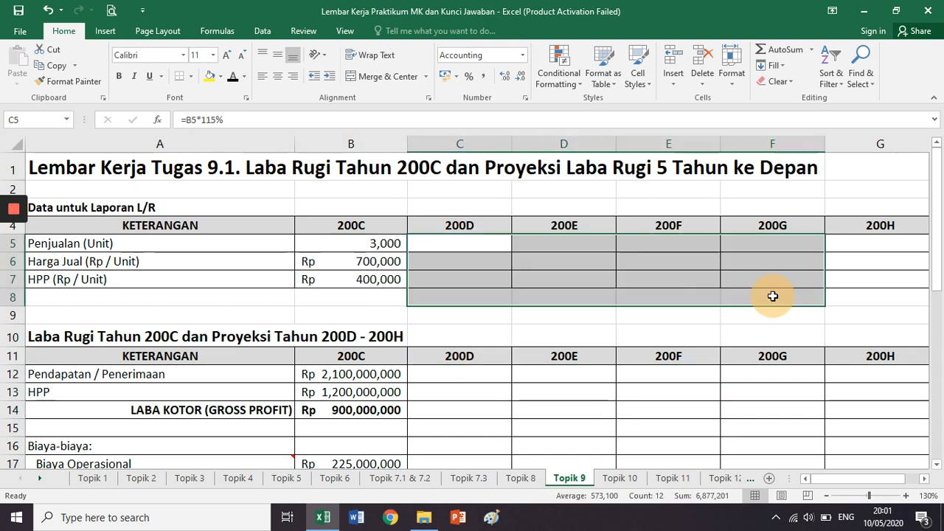
{"action": "left_click", "coordinate": [367, 323]}
Examine the 200C Biaya Operasional source formula and locate the 200D column of the income statement.
{"action": "scroll", "coordinate": [366, 323], "scroll_direction": "down", "scroll_amount": 4}
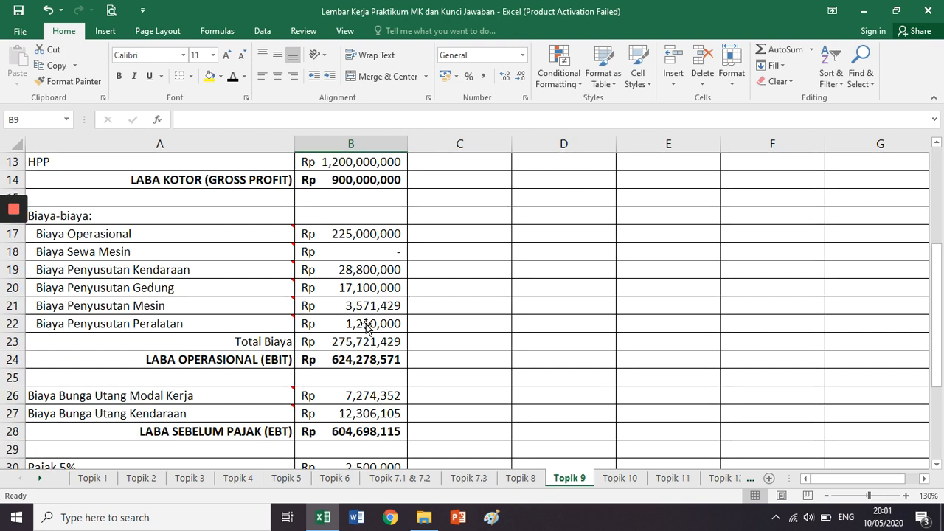
{"action": "left_click", "coordinate": [367, 235]}
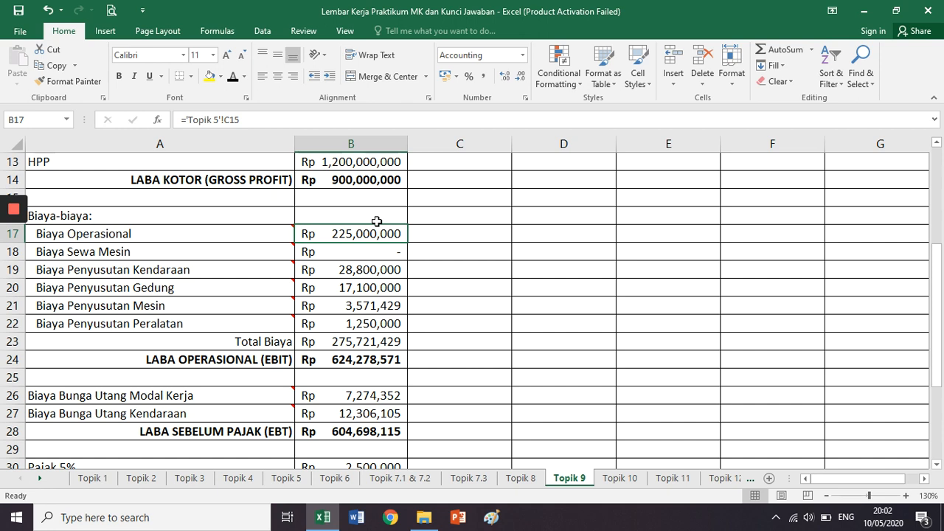
{"action": "left_click", "coordinate": [418, 232]}
{"action": "left_click", "coordinate": [373, 234]}
{"action": "key", "text": "Right"}
{"action": "scroll", "coordinate": [366, 233], "scroll_direction": "up", "scroll_amount": 2}
{"action": "left_click", "coordinate": [430, 236]}
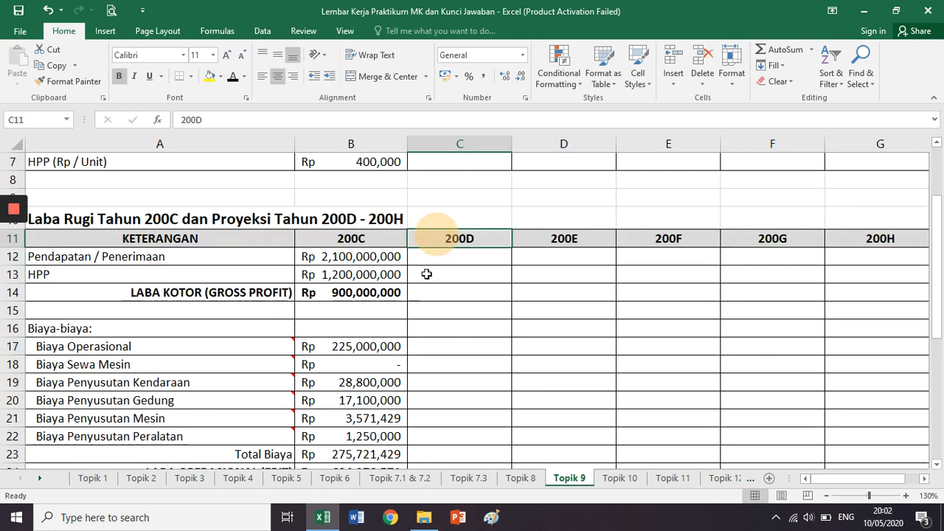
Inspect the Biaya Operasional formulas from 200D to 200H, starting from the 200C operating cost.
{"action": "left_click", "coordinate": [369, 344]}
{"action": "left_click", "coordinate": [446, 344]}
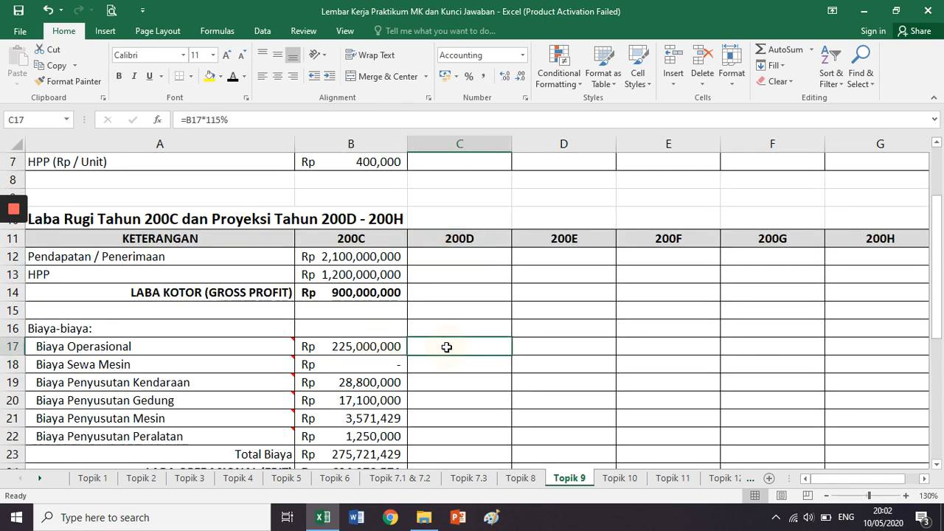
{"action": "left_click", "coordinate": [584, 346]}
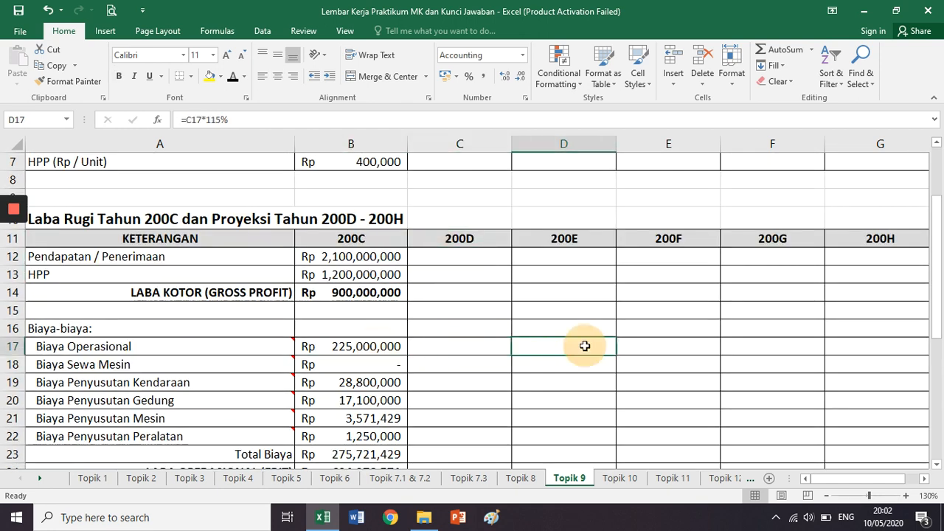
{"action": "left_click", "coordinate": [689, 348]}
{"action": "left_click", "coordinate": [772, 344]}
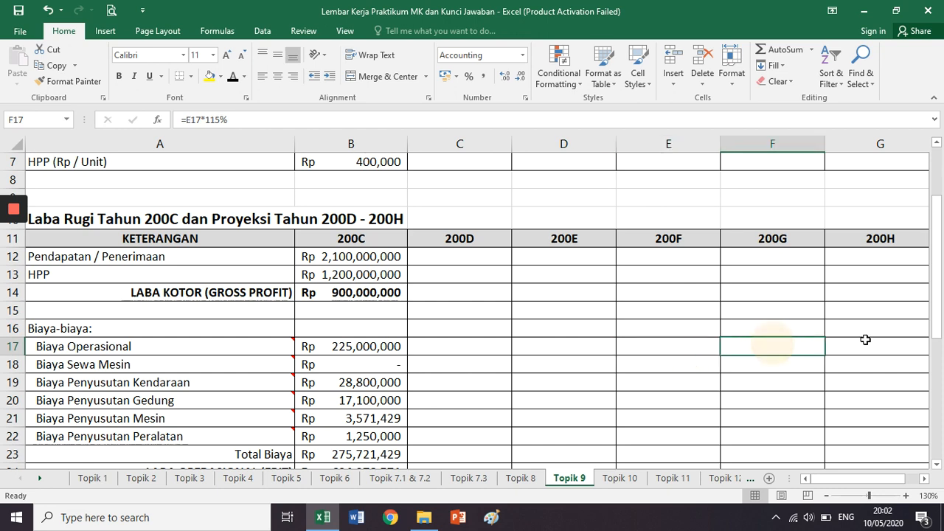
{"action": "left_click", "coordinate": [865, 347]}
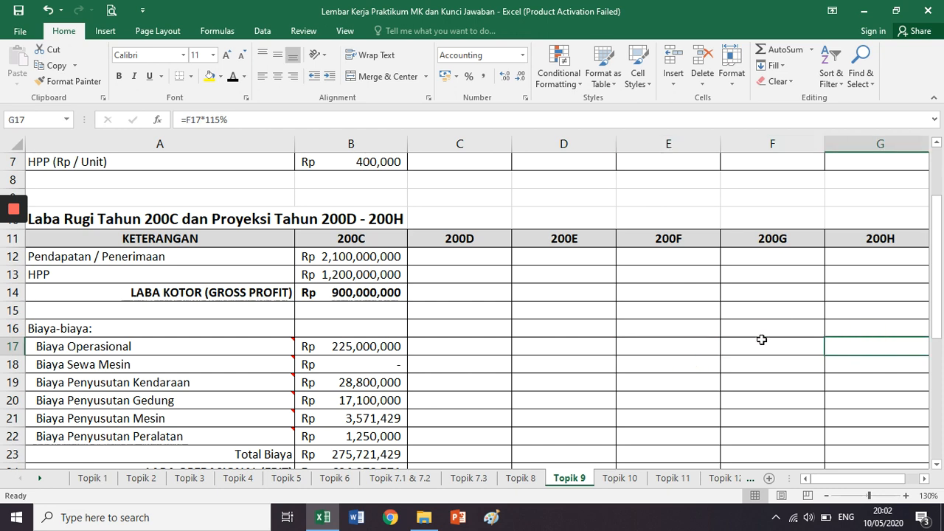
Read the Biaya Sewa Mesin note and look through the Topik 8 sheet for the leasing cash flow table.
{"action": "left_click", "coordinate": [272, 358]}
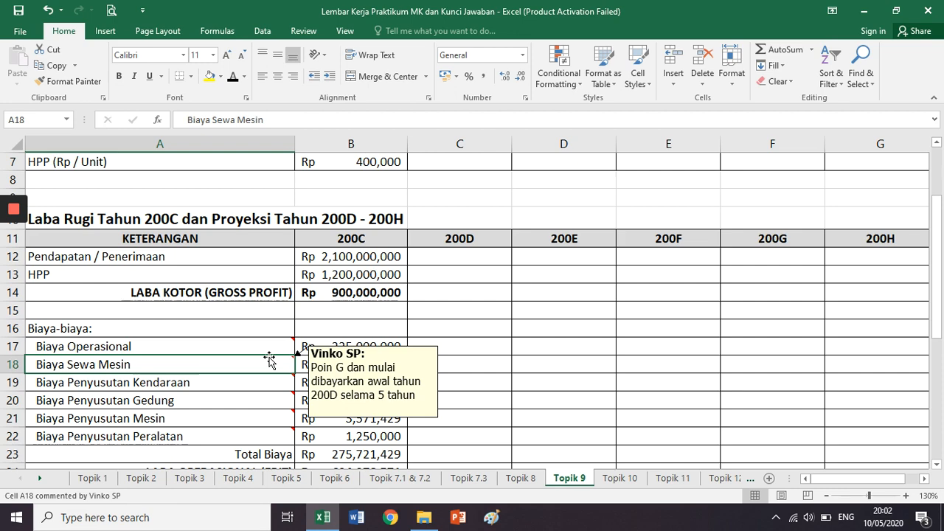
{"action": "left_click", "coordinate": [509, 479]}
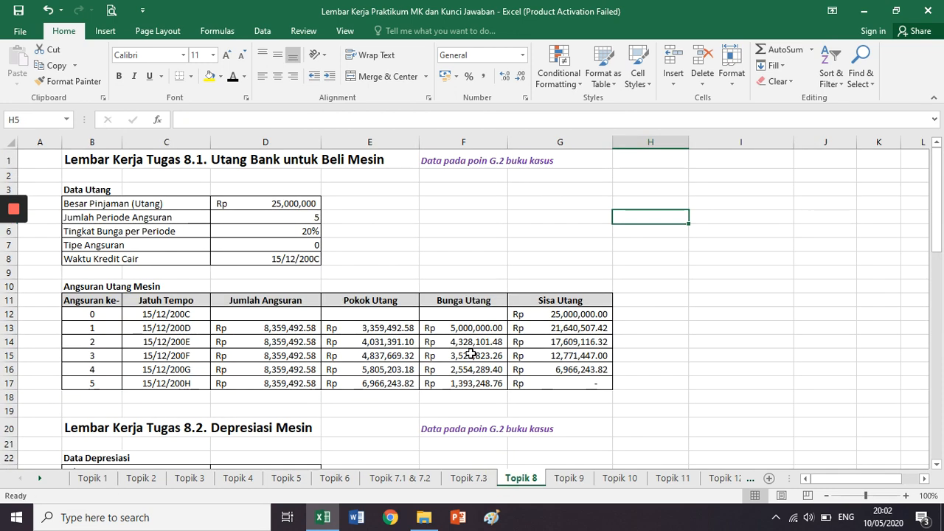
{"action": "left_click", "coordinate": [470, 353]}
{"action": "scroll", "coordinate": [471, 353], "scroll_direction": "down", "scroll_amount": 5}
{"action": "scroll", "coordinate": [471, 353], "scroll_direction": "down", "scroll_amount": 1}
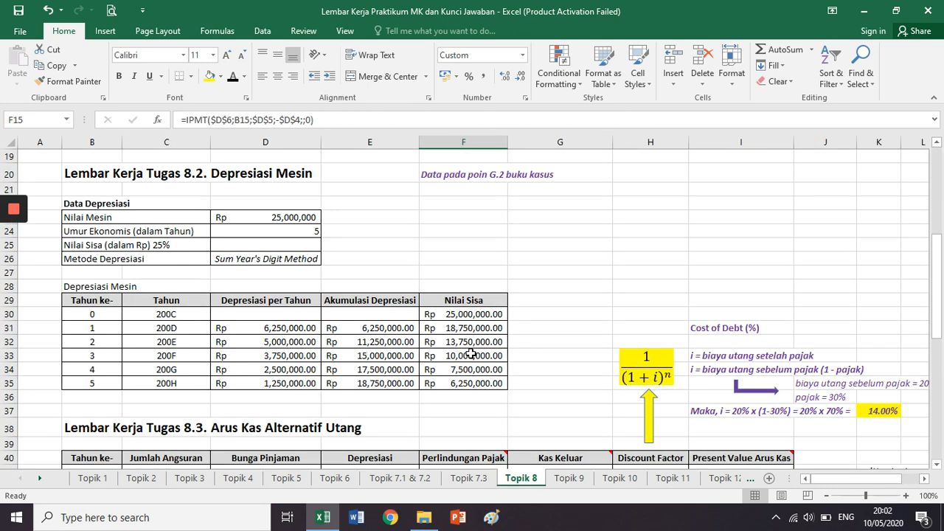
{"action": "scroll", "coordinate": [471, 353], "scroll_direction": "down", "scroll_amount": 3}
{"action": "left_click", "coordinate": [180, 221]}
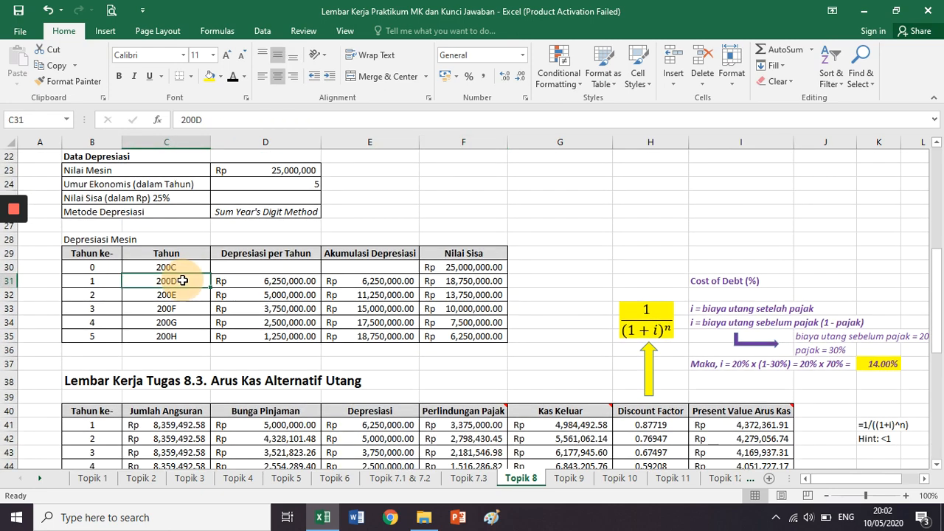
{"action": "scroll", "coordinate": [183, 280], "scroll_direction": "up", "scroll_amount": 5}
{"action": "scroll", "coordinate": [182, 281], "scroll_direction": "up", "scroll_amount": 1}
{"action": "scroll", "coordinate": [182, 281], "scroll_direction": "down", "scroll_amount": 5}
{"action": "left_click", "coordinate": [324, 244]}
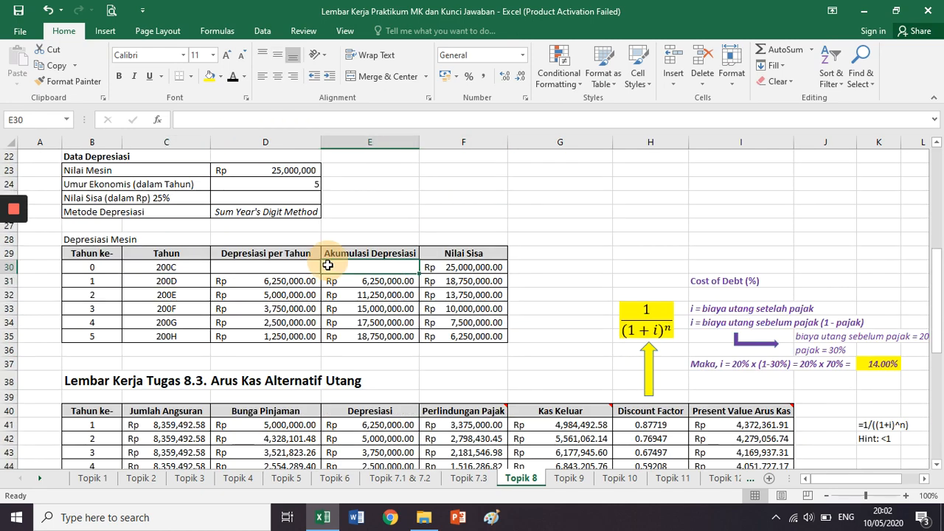
{"action": "scroll", "coordinate": [328, 280], "scroll_direction": "down", "scroll_amount": 2}
{"action": "scroll", "coordinate": [328, 279], "scroll_direction": "down", "scroll_amount": 2}
{"action": "left_click_drag", "start_coordinate": [205, 263], "coordinate": [214, 313]}
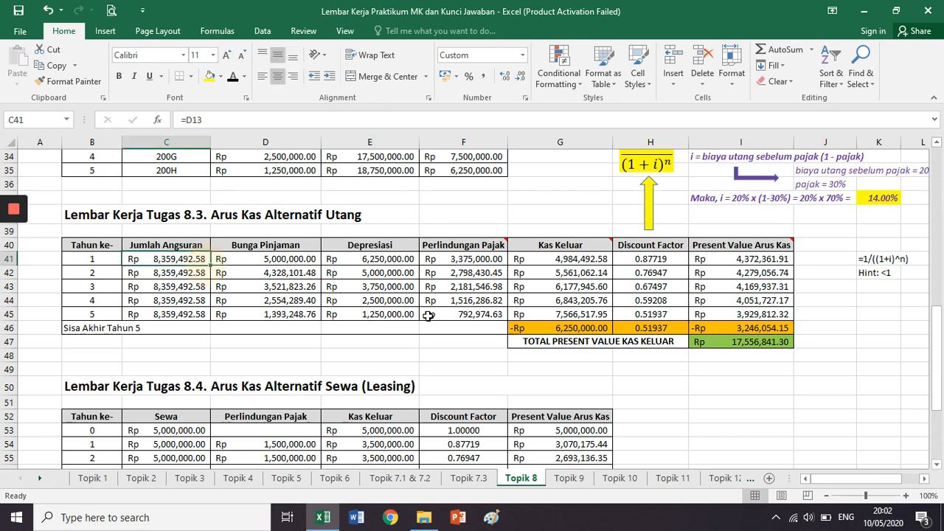
{"action": "left_click", "coordinate": [373, 384]}
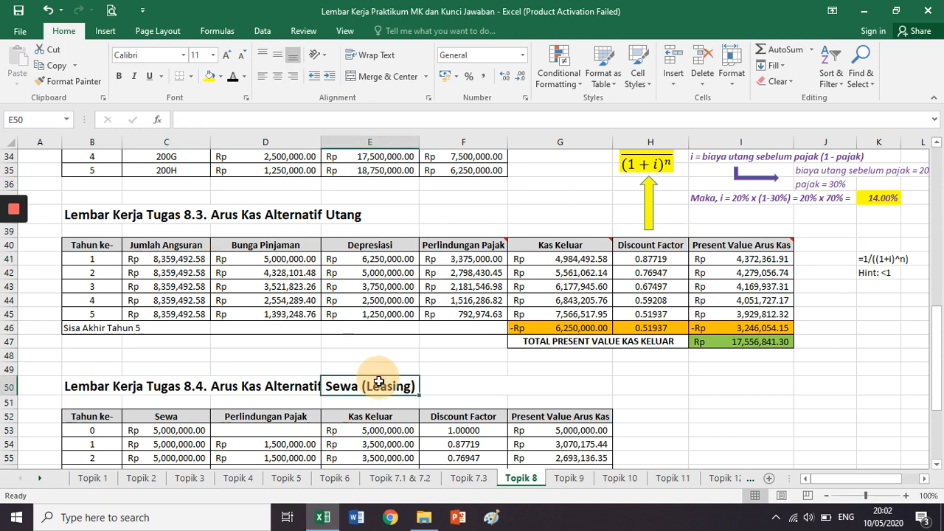
On the Topik 9 sheet, reveal the 200D Biaya Sewa Mesin amount by setting its font colour to black.
{"action": "left_click", "coordinate": [565, 478]}
{"action": "left_click", "coordinate": [448, 365]}
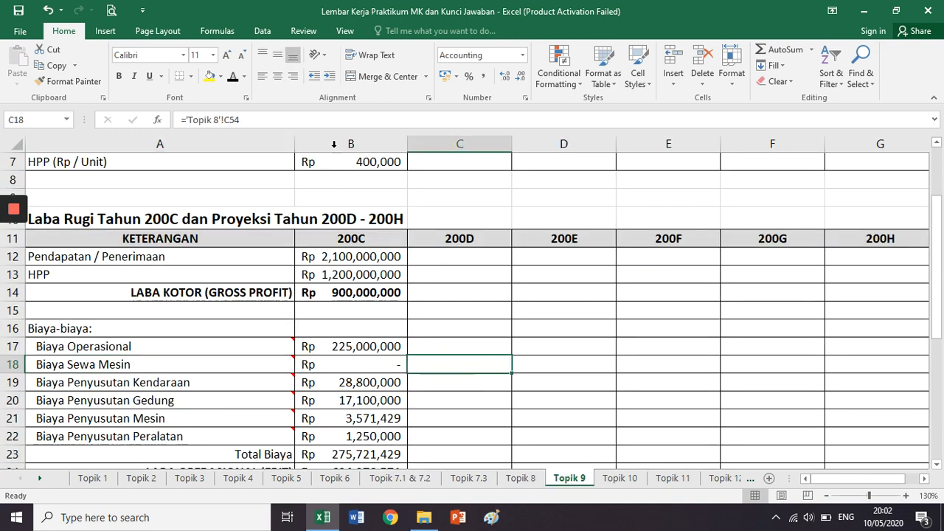
{"action": "left_click", "coordinate": [232, 78]}
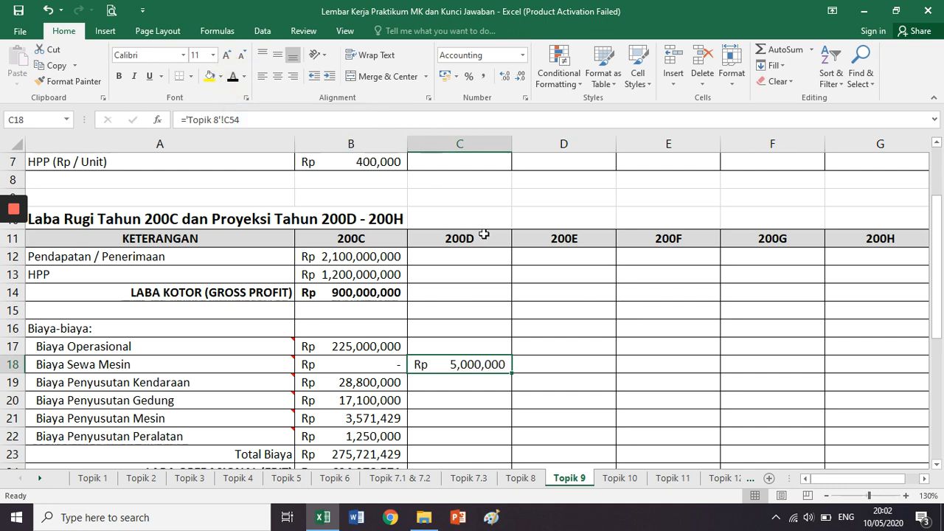
Reread the Biaya Sewa Mesin note, review the Tugas 8.4 leasing table on Topik 8, and return to the 200C depreciation costs on Topik 9.
{"action": "scroll", "coordinate": [484, 235], "scroll_direction": "down", "scroll_amount": 1}
{"action": "left_click", "coordinate": [189, 311]}
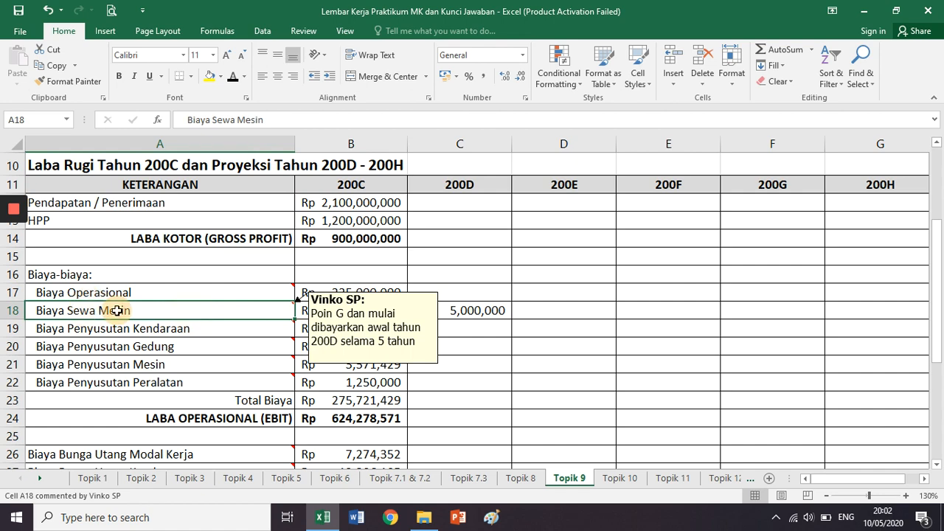
{"action": "left_click", "coordinate": [535, 477]}
{"action": "left_click", "coordinate": [318, 215]}
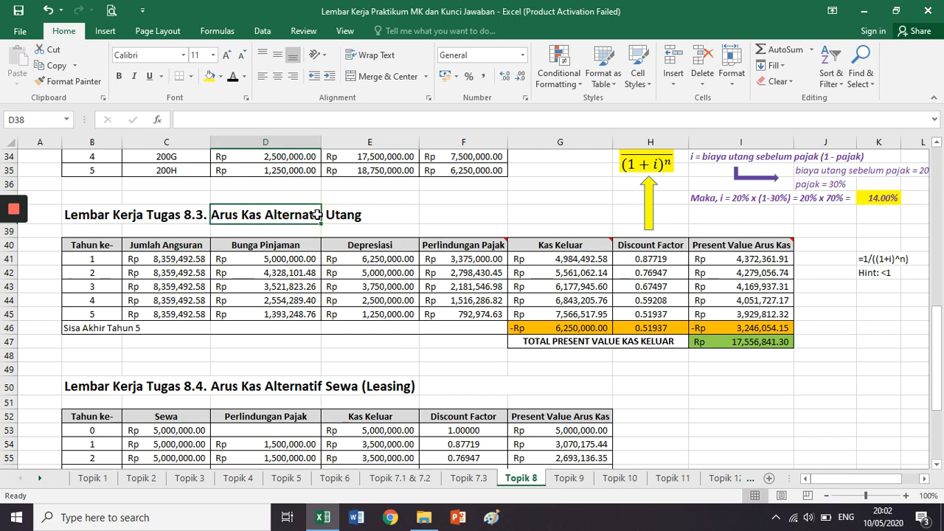
{"action": "scroll", "coordinate": [318, 215], "scroll_direction": "down", "scroll_amount": 2}
{"action": "scroll", "coordinate": [129, 303], "scroll_direction": "down", "scroll_amount": 1}
{"action": "left_click", "coordinate": [106, 259]}
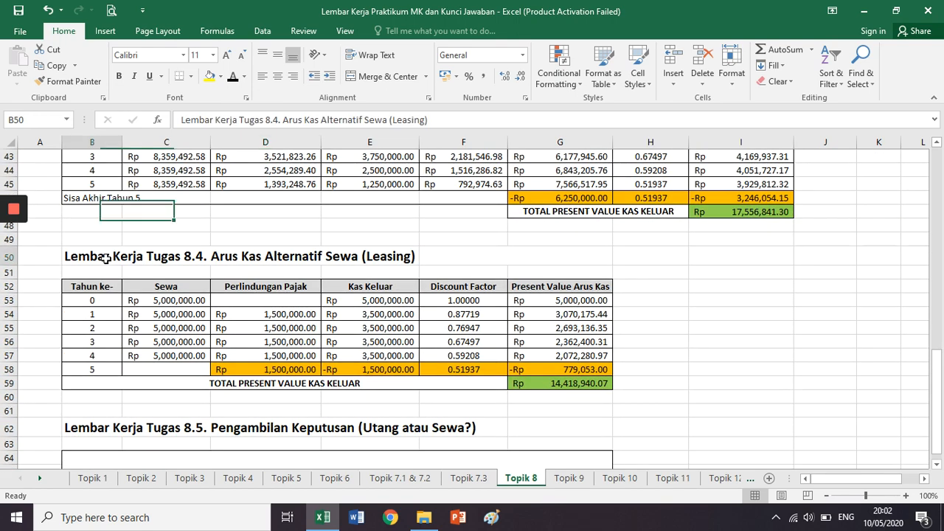
{"action": "left_click_drag", "start_coordinate": [106, 258], "coordinate": [649, 411]}
{"action": "left_click", "coordinate": [696, 346]}
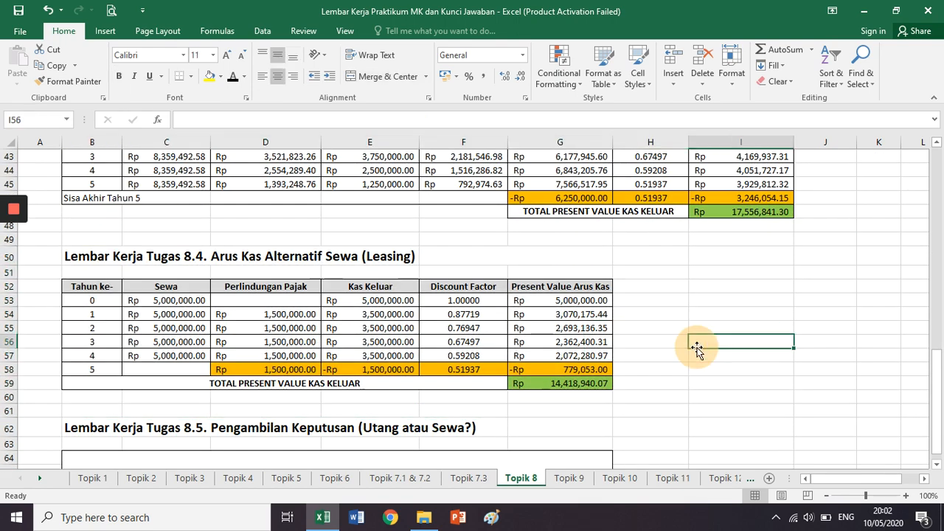
{"action": "left_click", "coordinate": [572, 478]}
{"action": "left_click", "coordinate": [361, 341]}
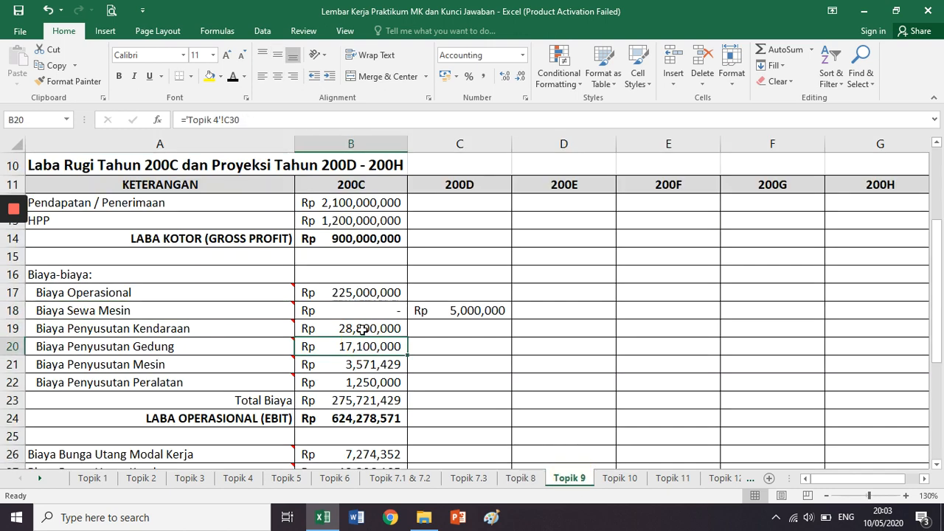